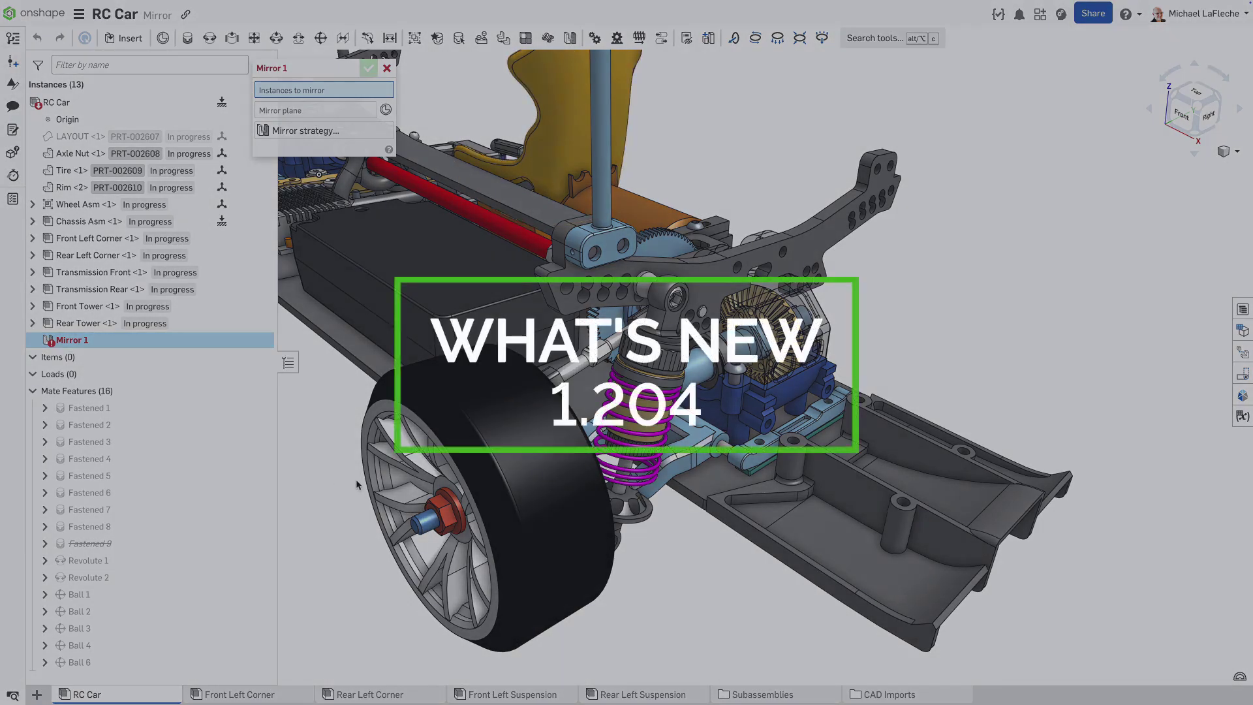
Mirror three wheel parts across a mate connector and accept the feature
click(445, 509)
click(431, 471)
click(474, 415)
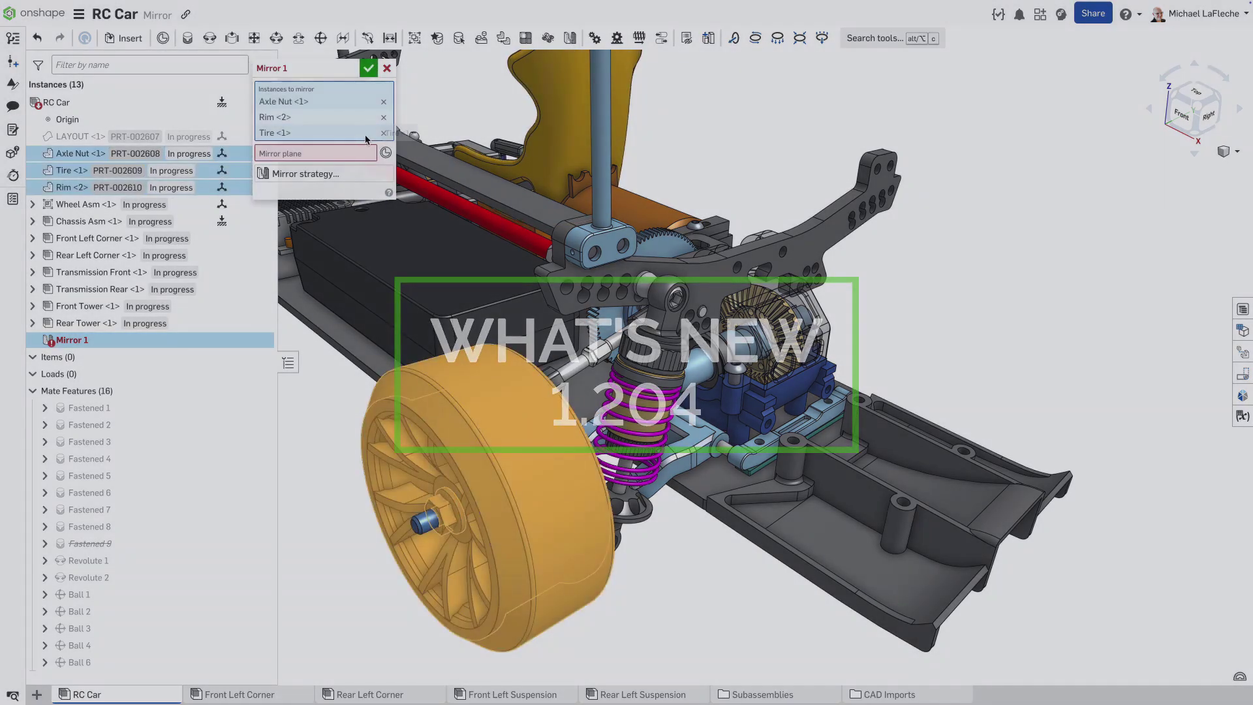
click(324, 153)
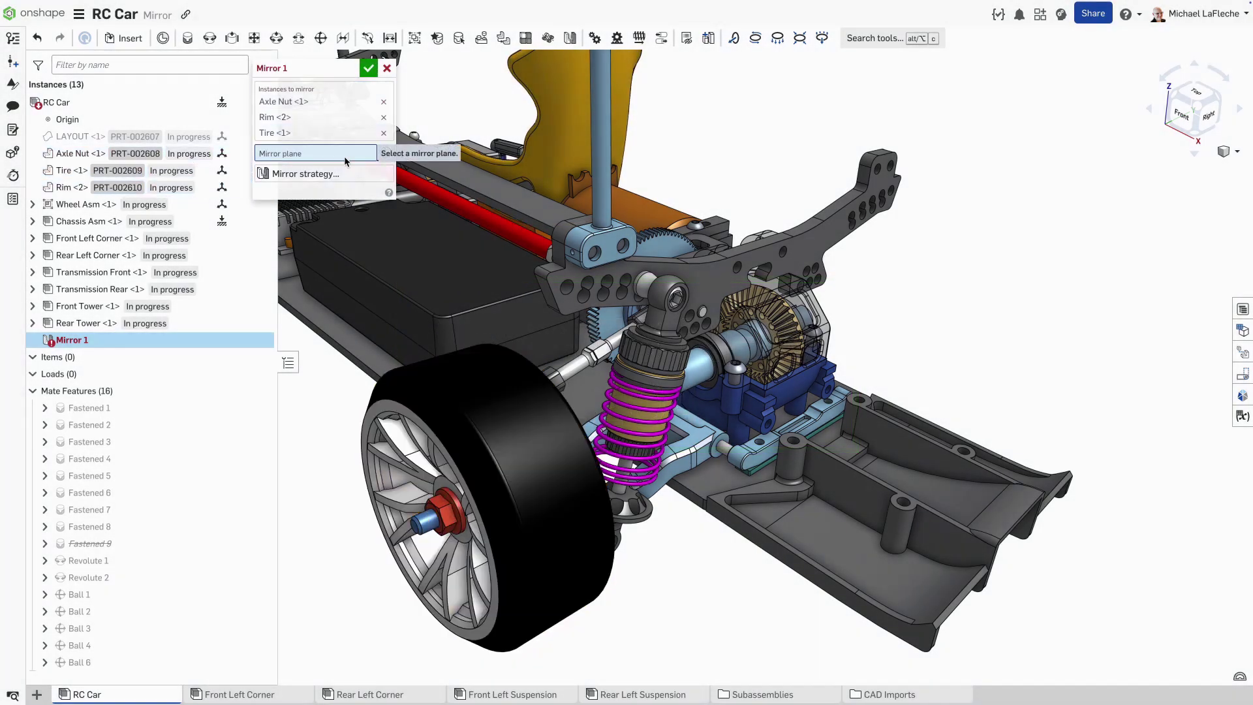
click(1024, 522)
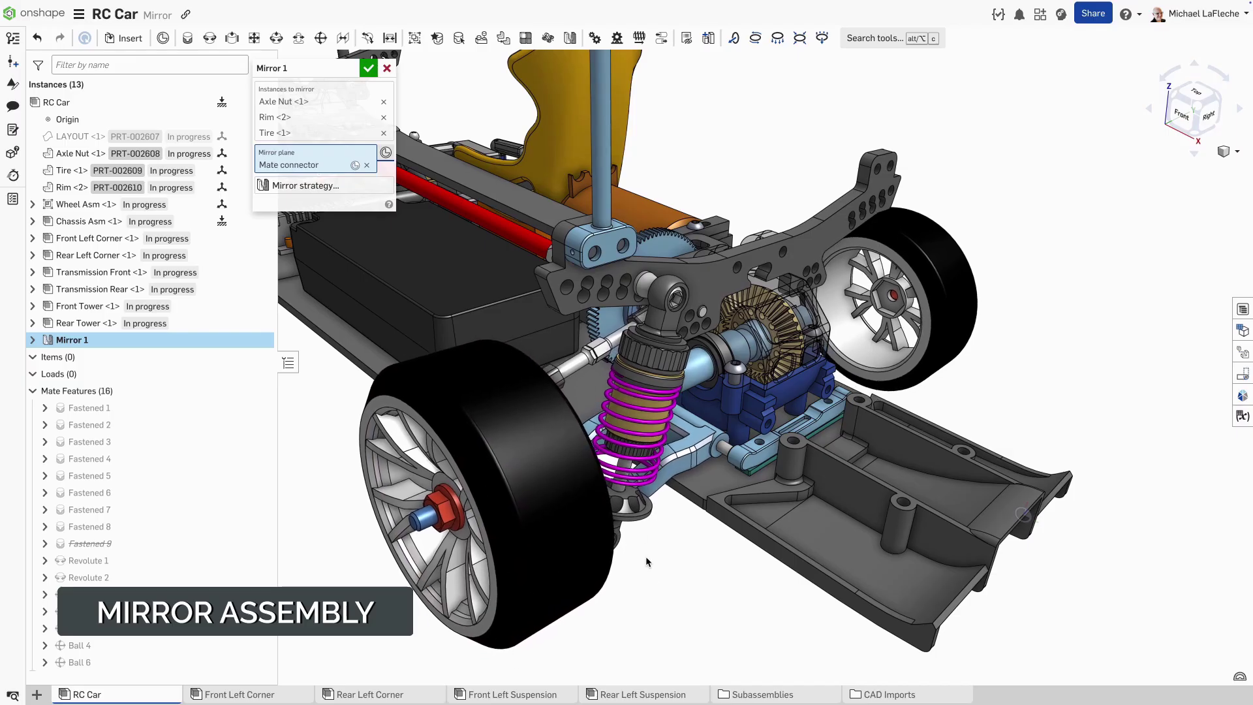
click(369, 71)
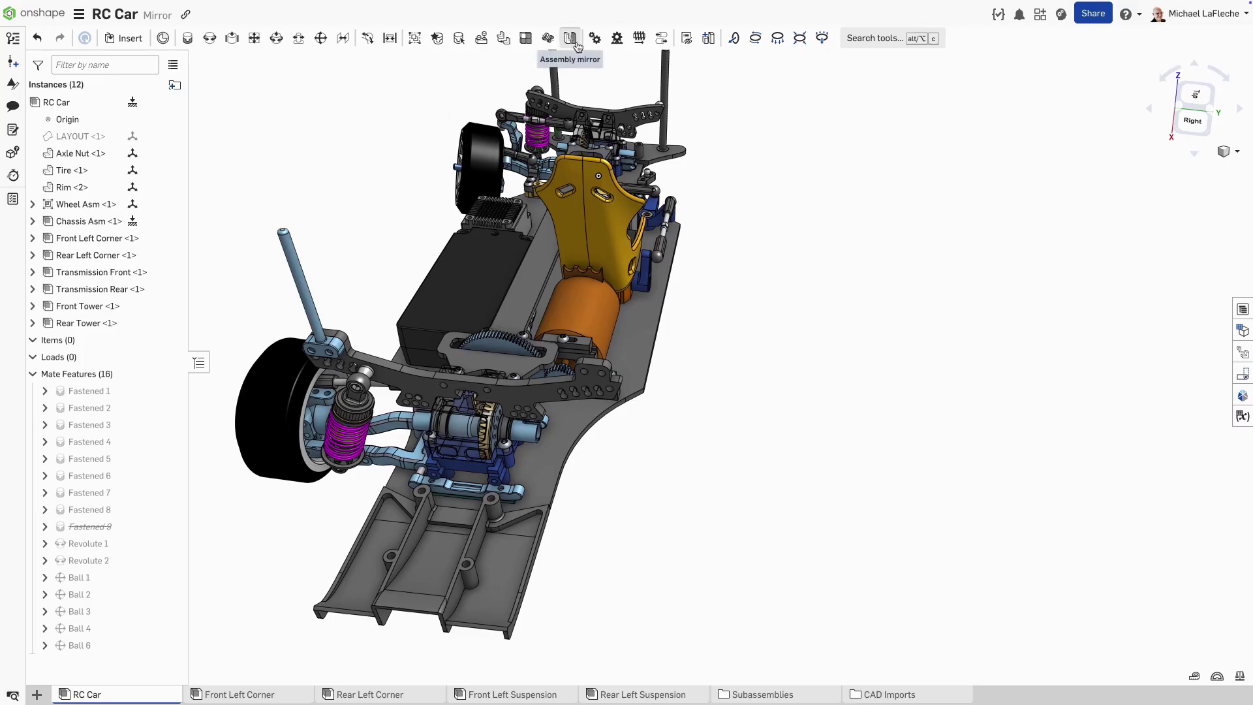
Edit Mirror 1 to mirror the Tire, Axle Nut and Rim <2> across a mate connector
click(574, 42)
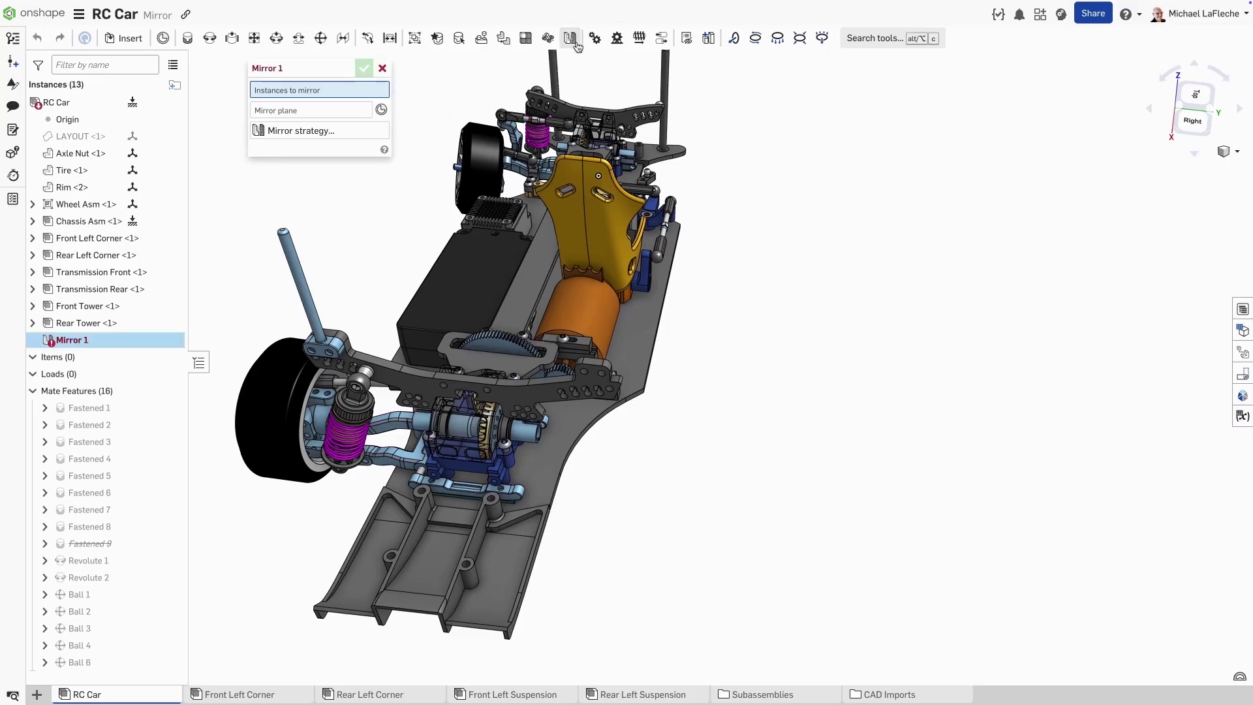
click(271, 392)
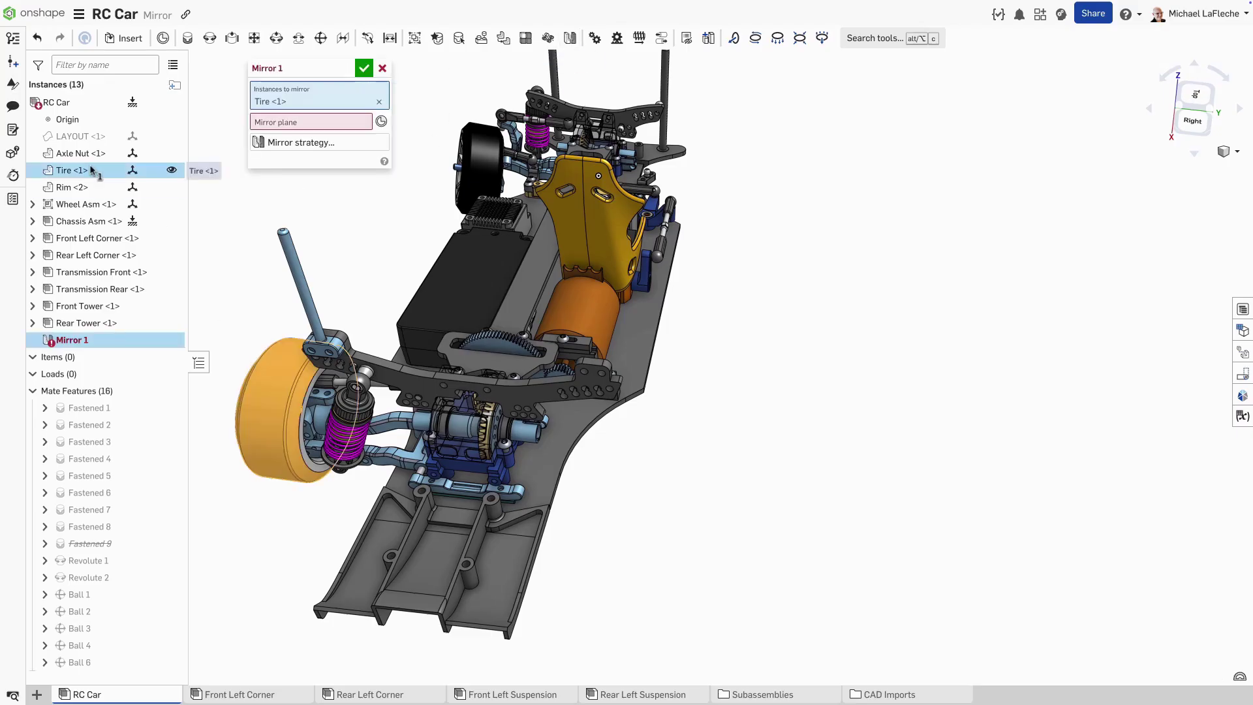
click(79, 152)
click(86, 187)
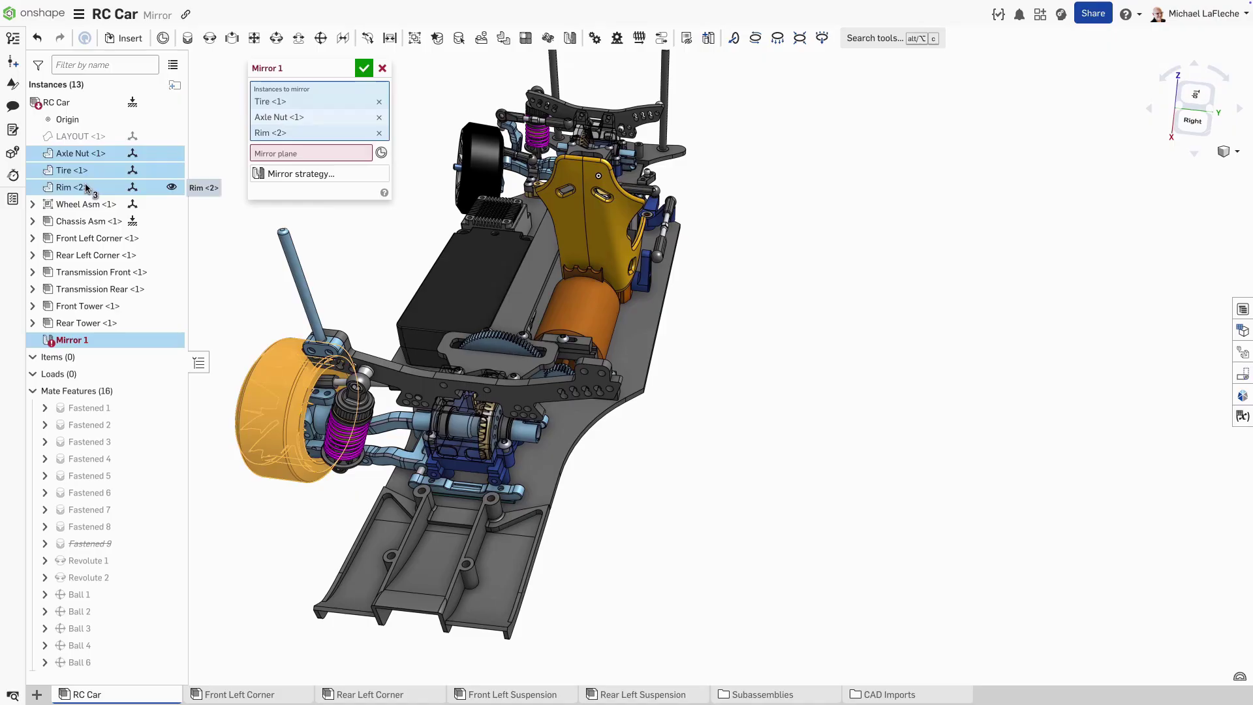
click(338, 154)
click(410, 612)
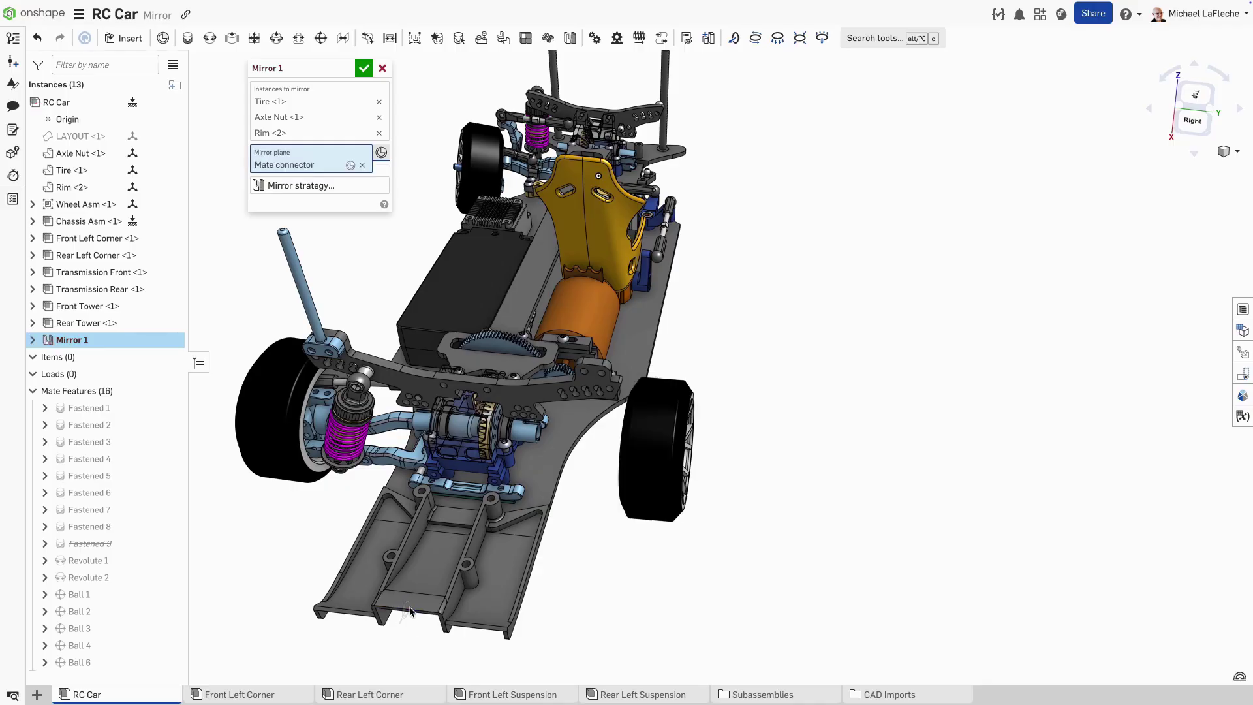
Add Rear Left Corner to the mirrored instances
click(321, 192)
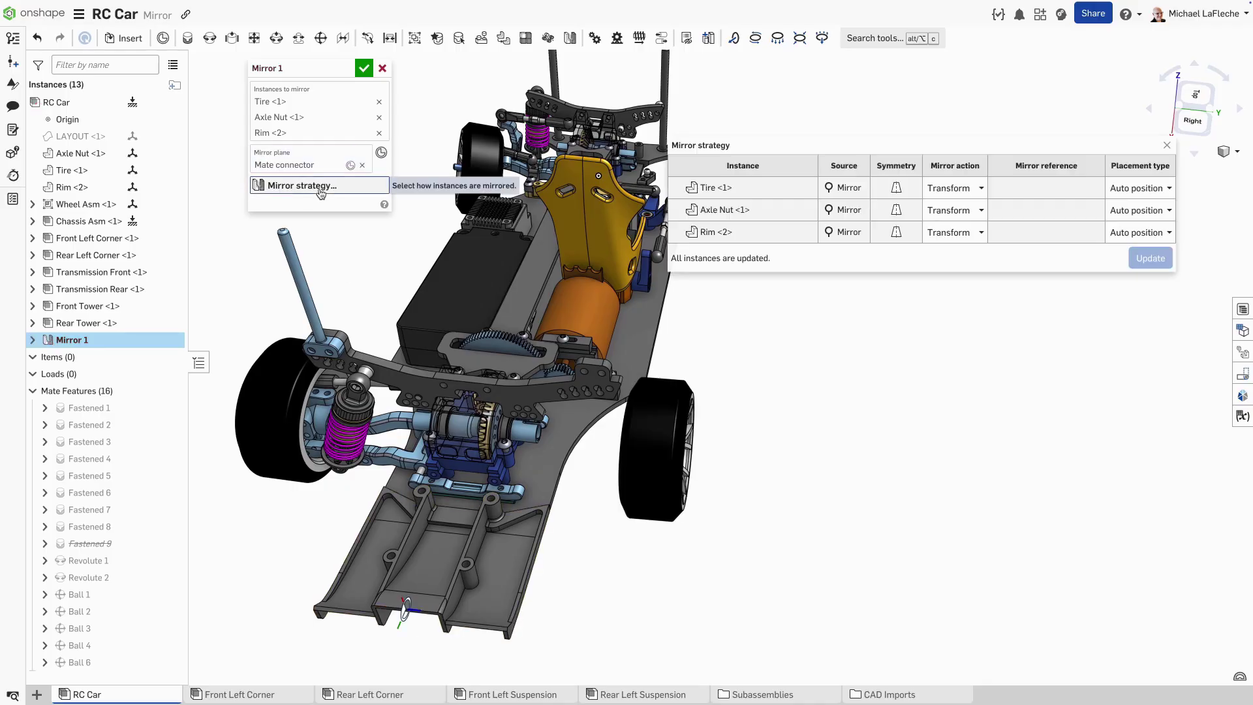
click(313, 106)
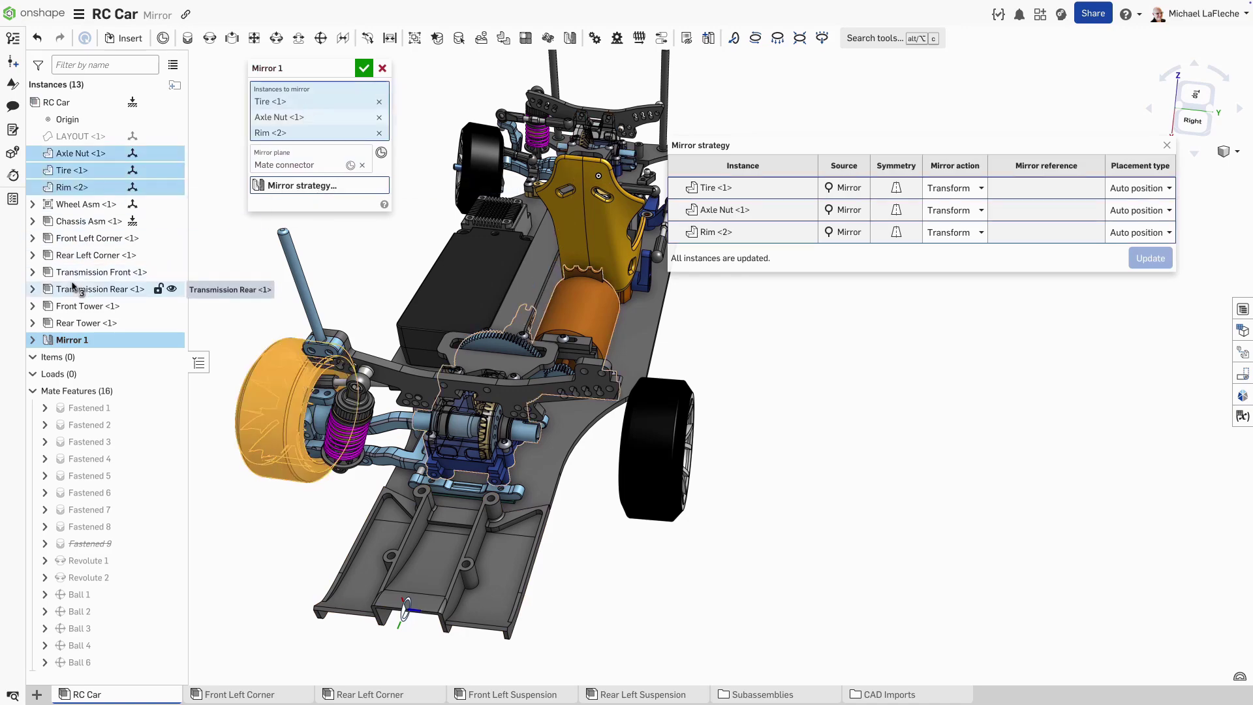
click(79, 256)
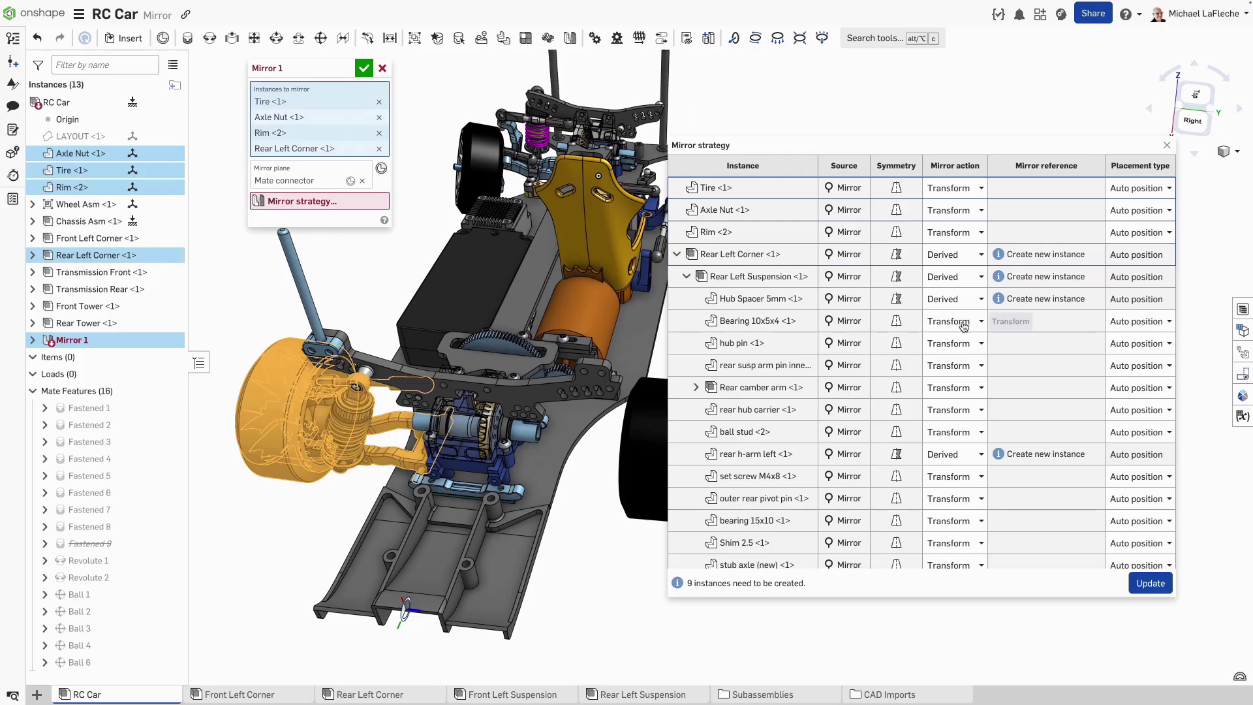
Set Rear Left Corner to Derived and BD4-100-Spring to Transform, then update the mirror
click(970, 255)
click(945, 295)
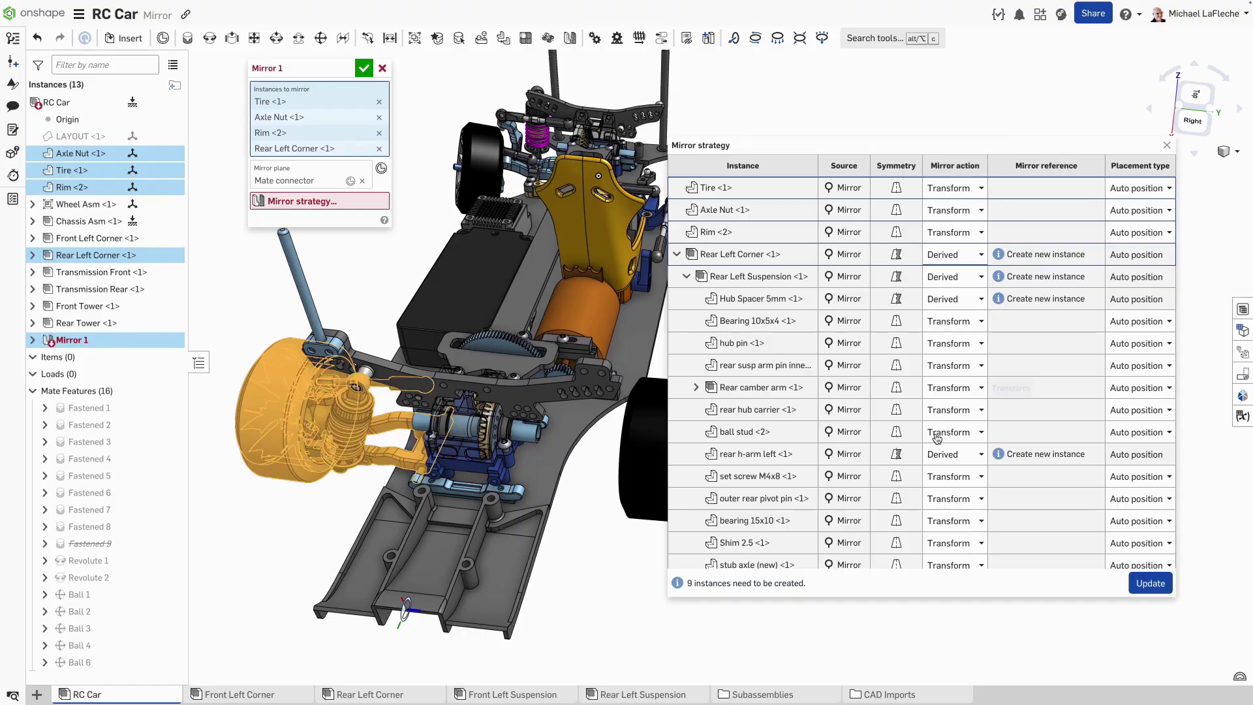
scroll(937, 434, down, 2)
scroll(922, 455, down, 3)
scroll(924, 460, down, 2)
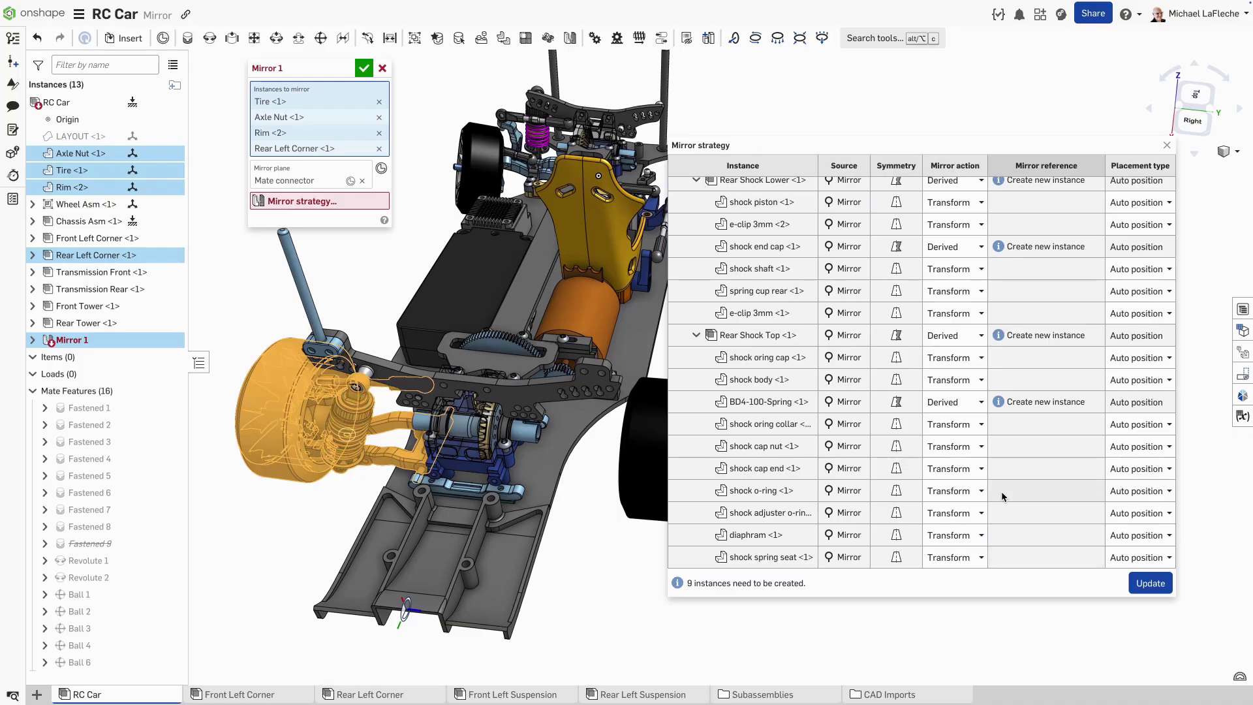
click(974, 401)
click(970, 426)
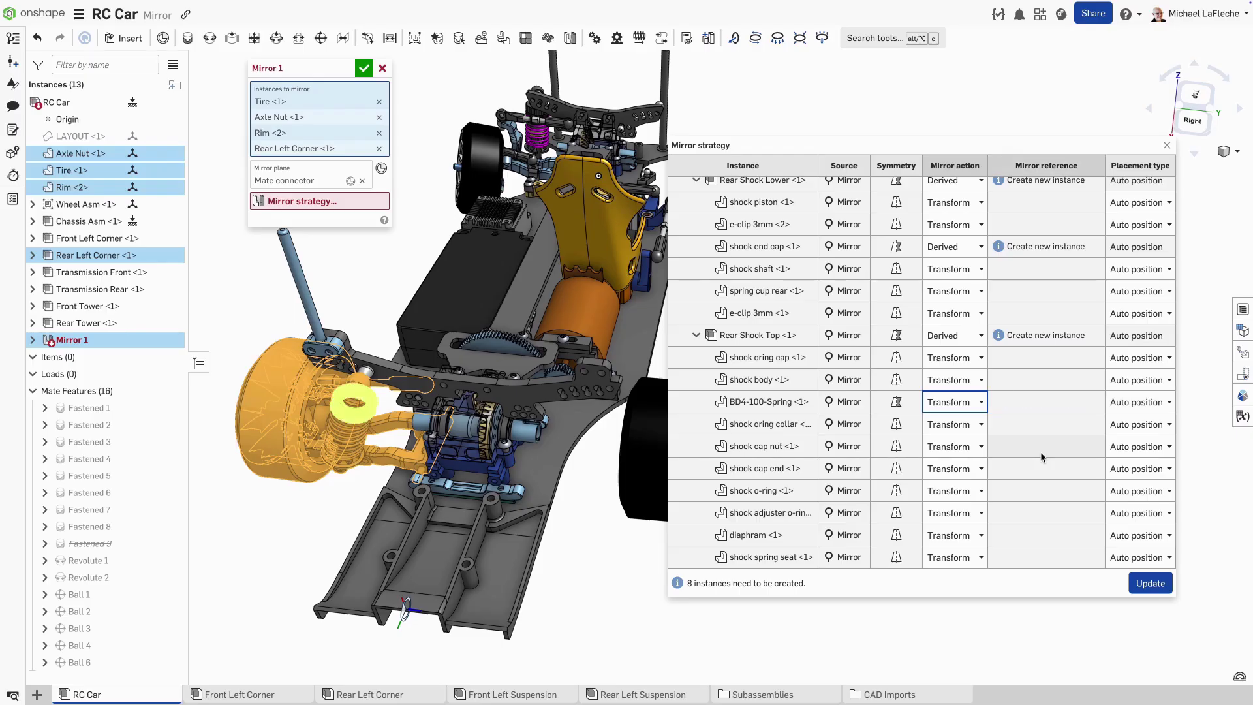
click(1152, 584)
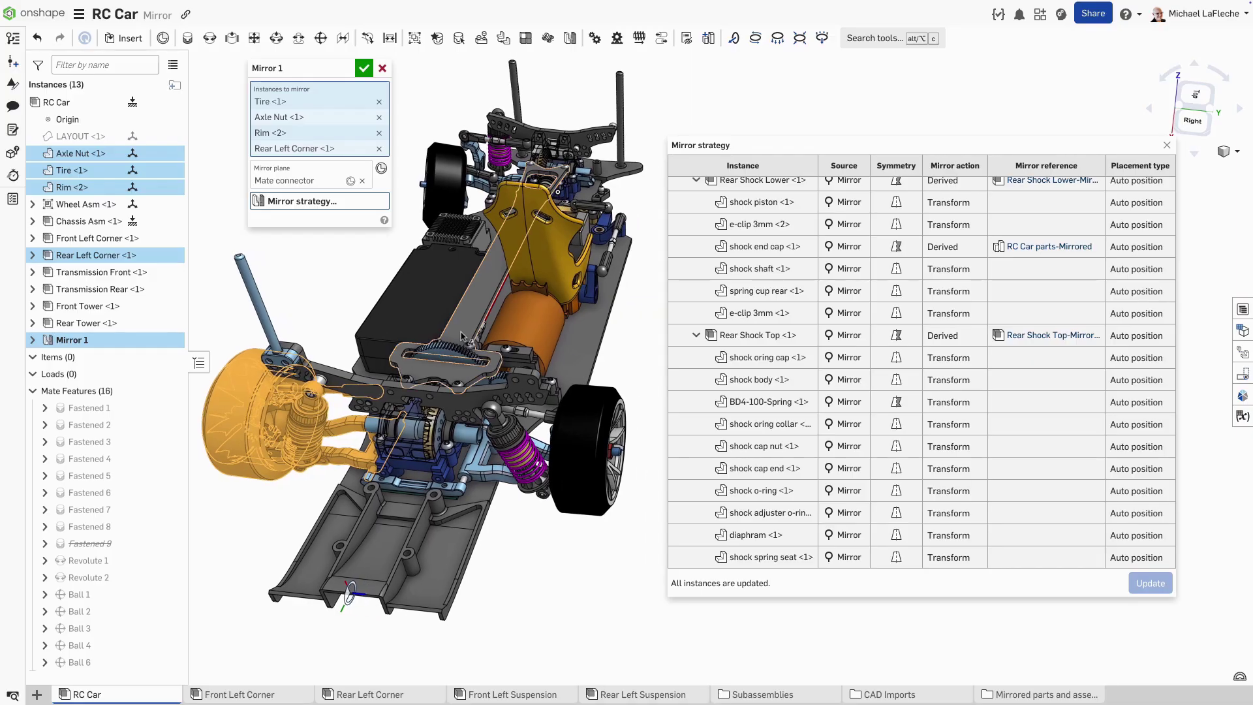
Accept the mirror and open the RC Car parts-Mirrored part studio from the mirrored folder
click(364, 69)
key(shift+5)
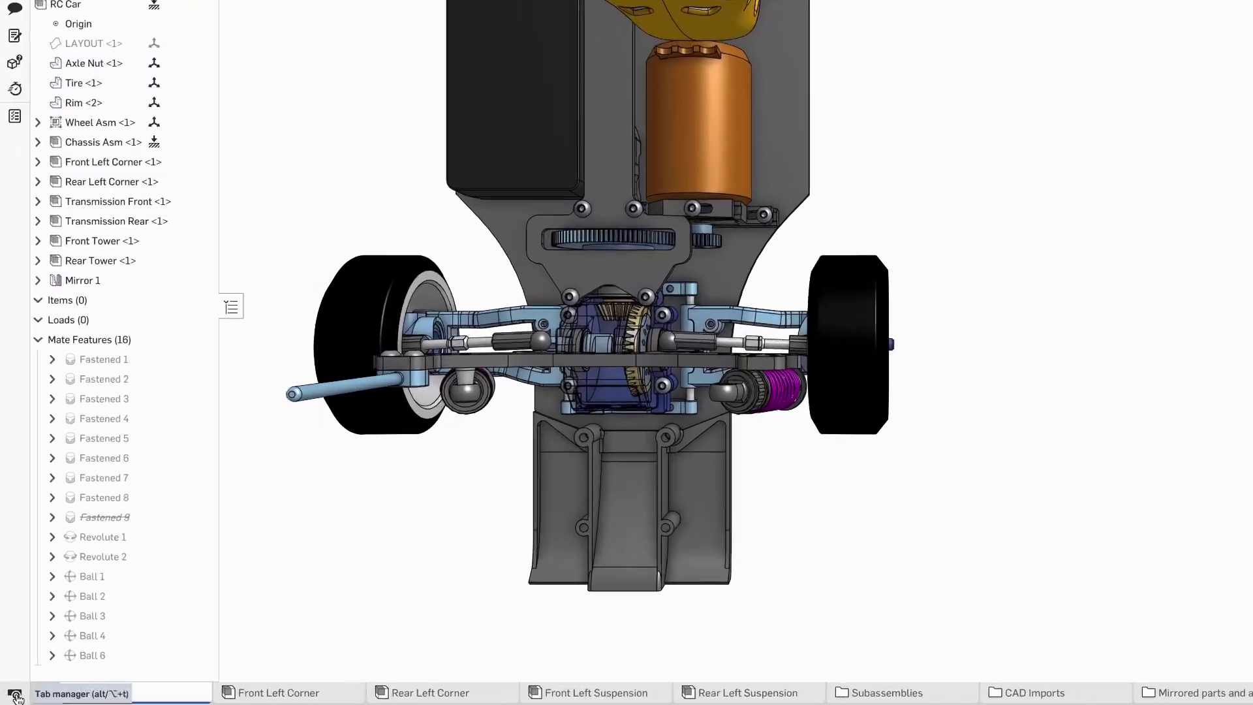
click(12, 695)
click(51, 198)
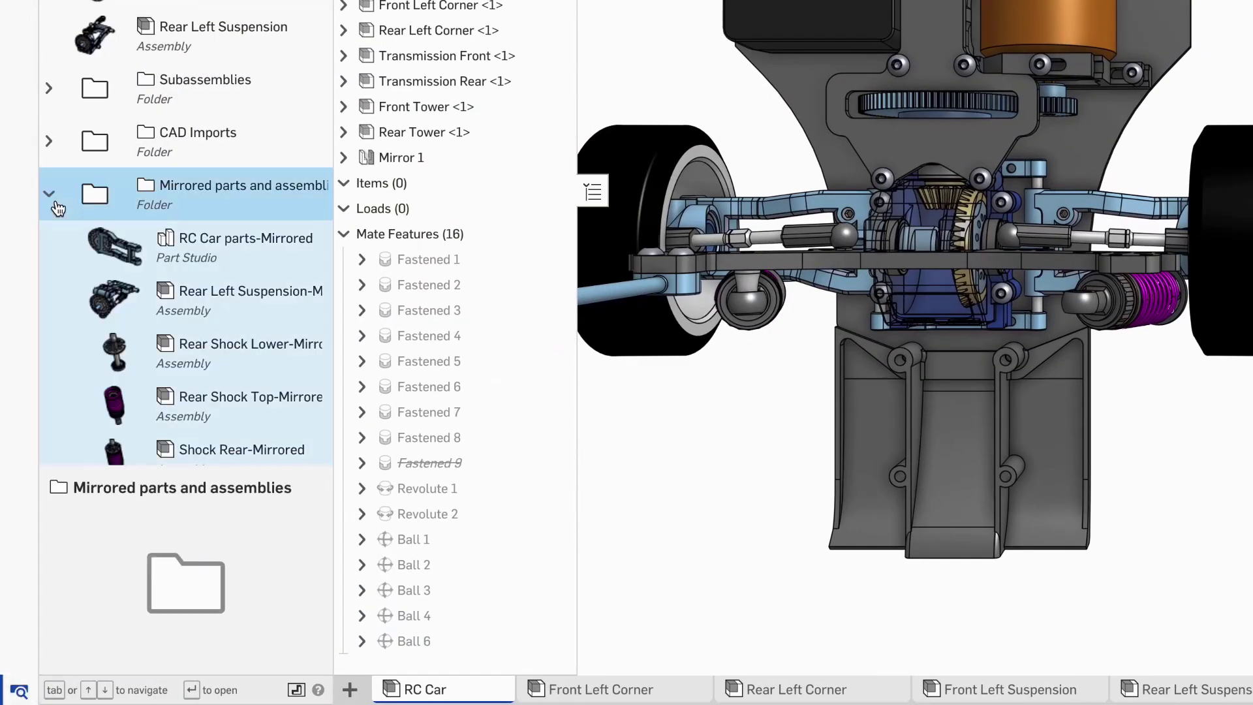
click(254, 301)
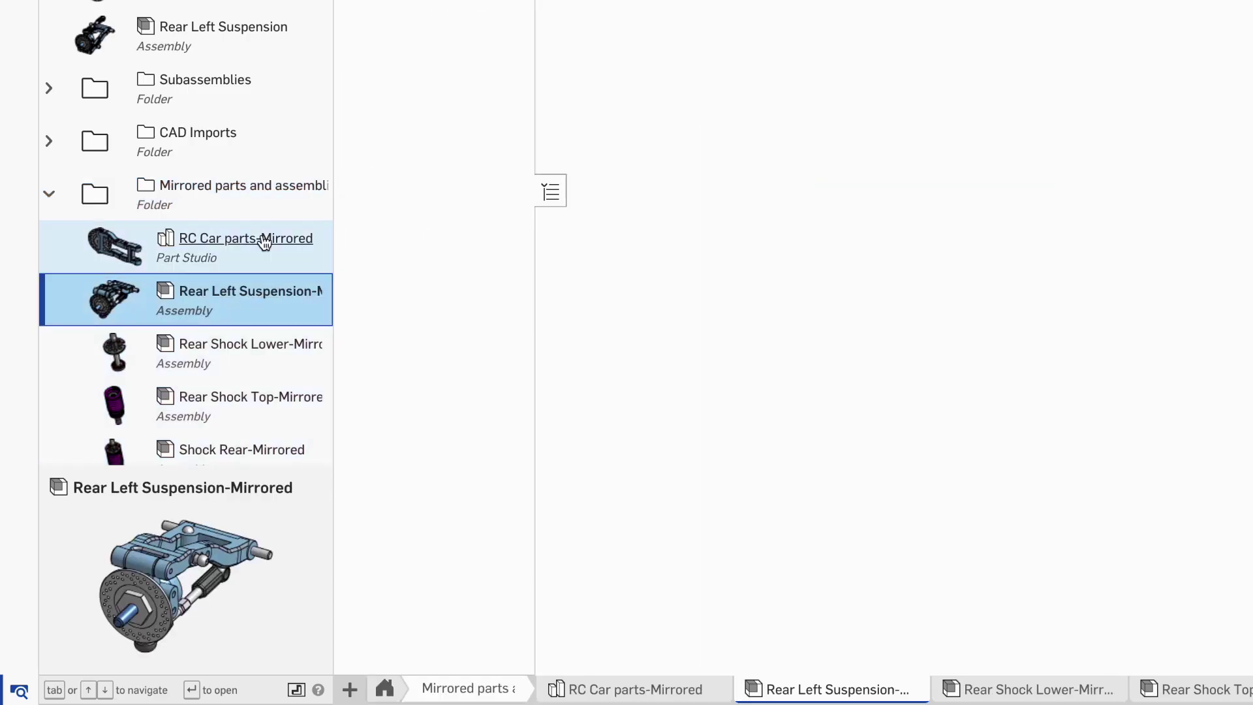
click(265, 244)
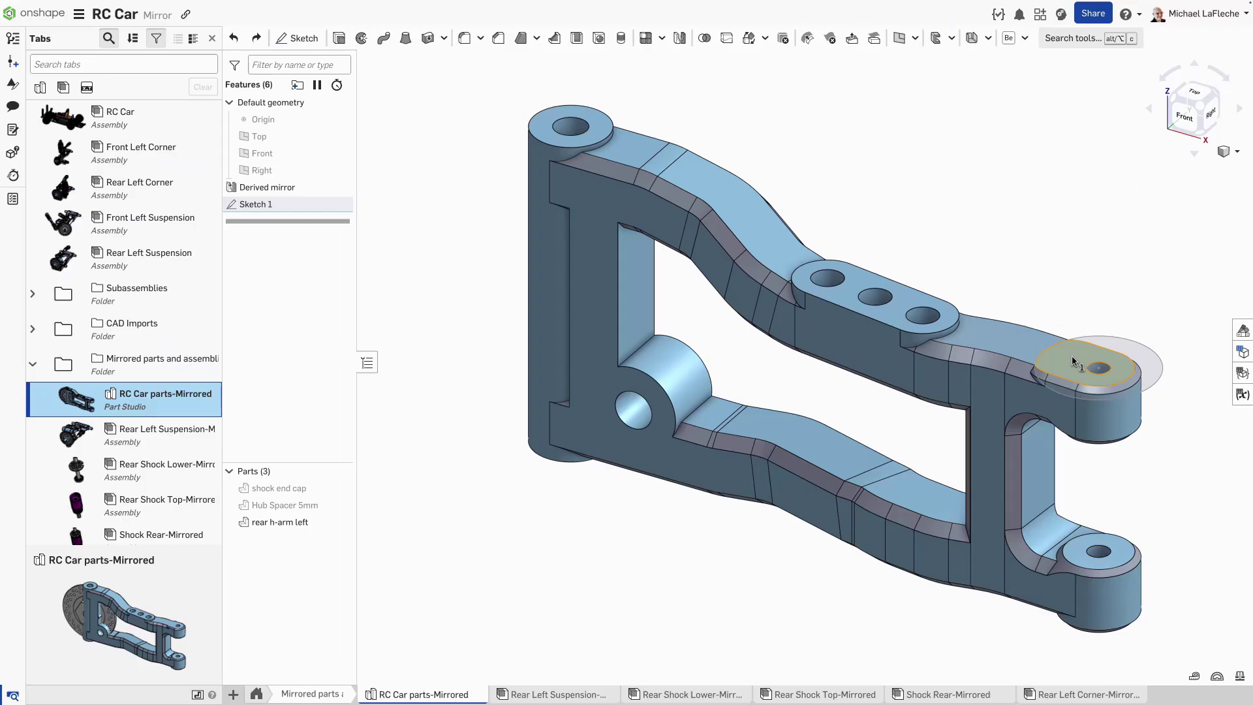
Extrude the arm sketch into a short boss
key(s)
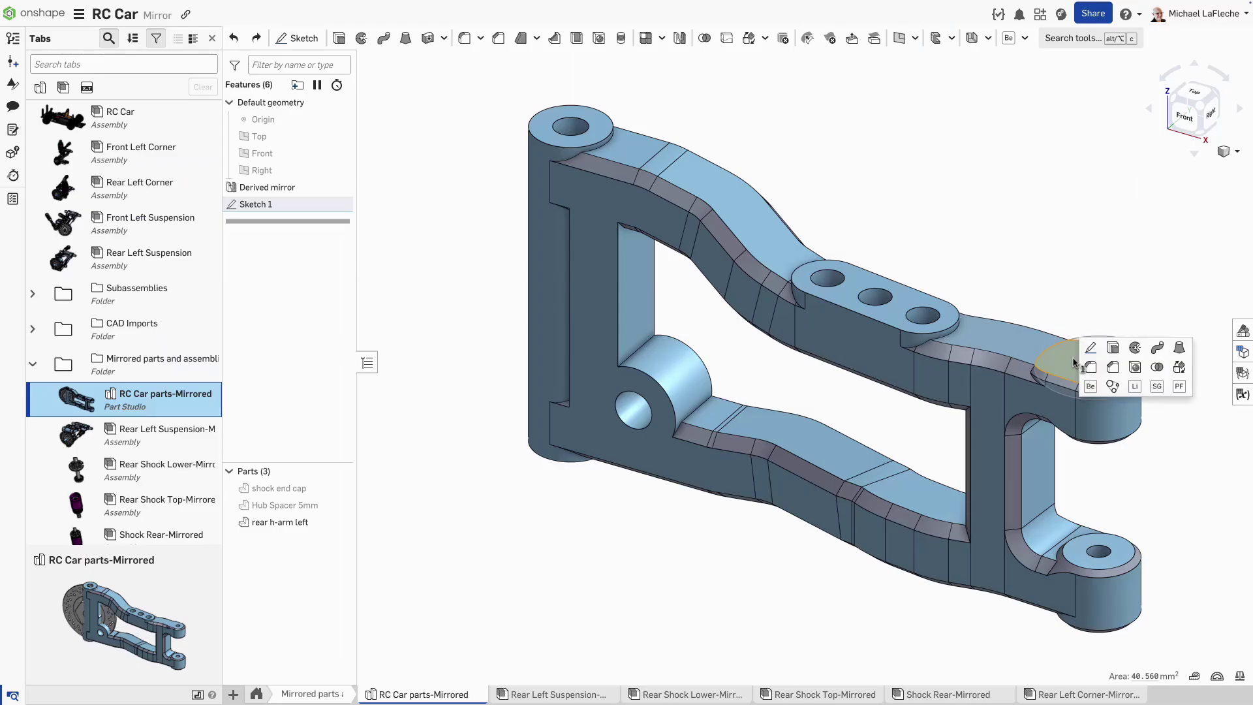
click(1112, 348)
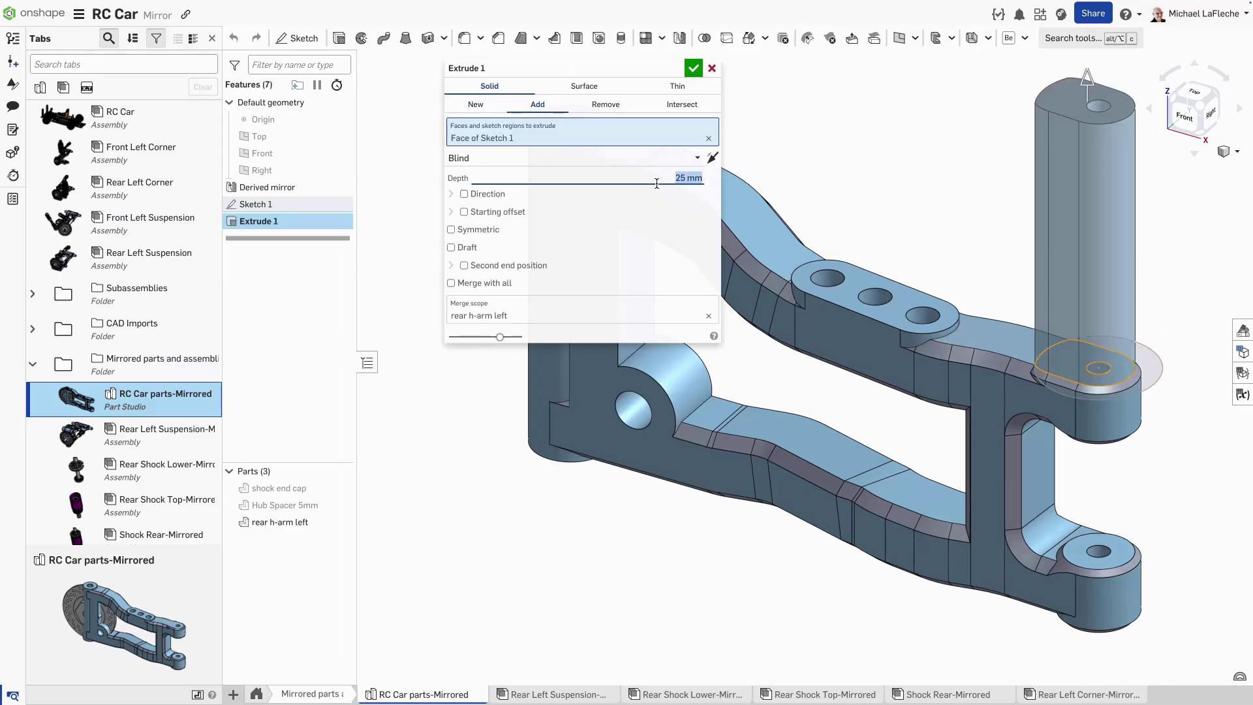
text(5)
key(Return)
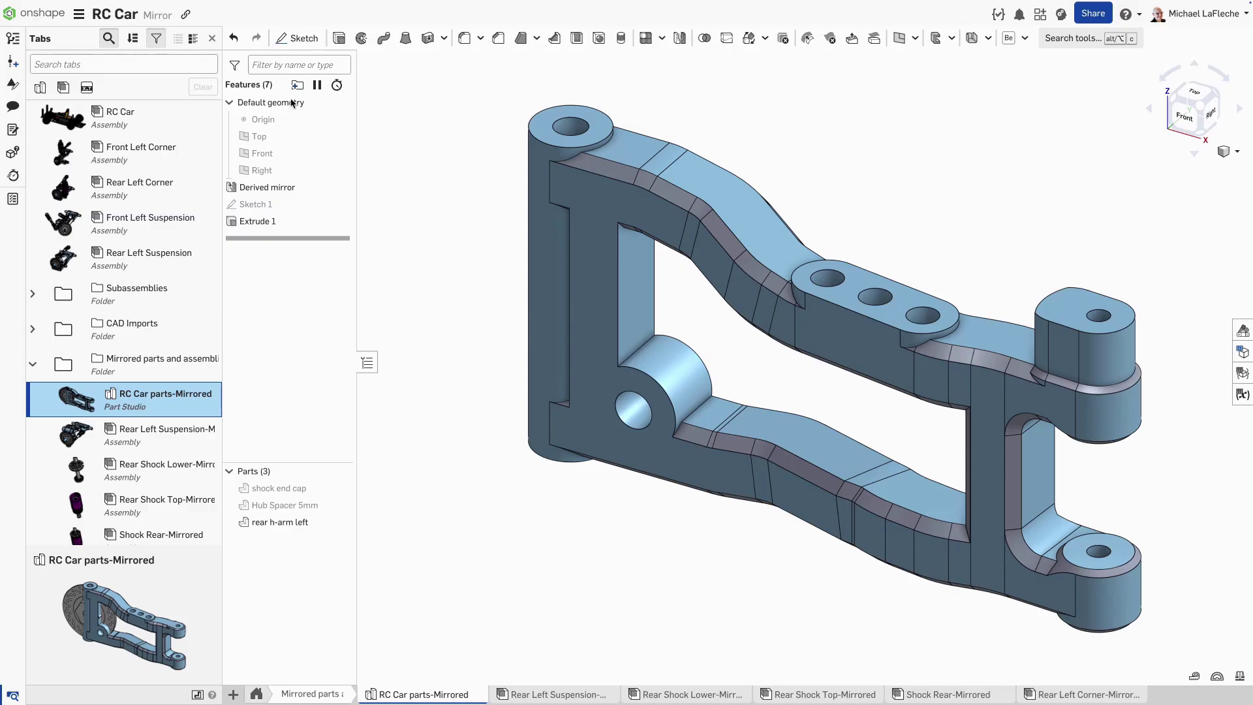
Back in RC Car, edit Mirror 1 and add the Post to it
click(121, 121)
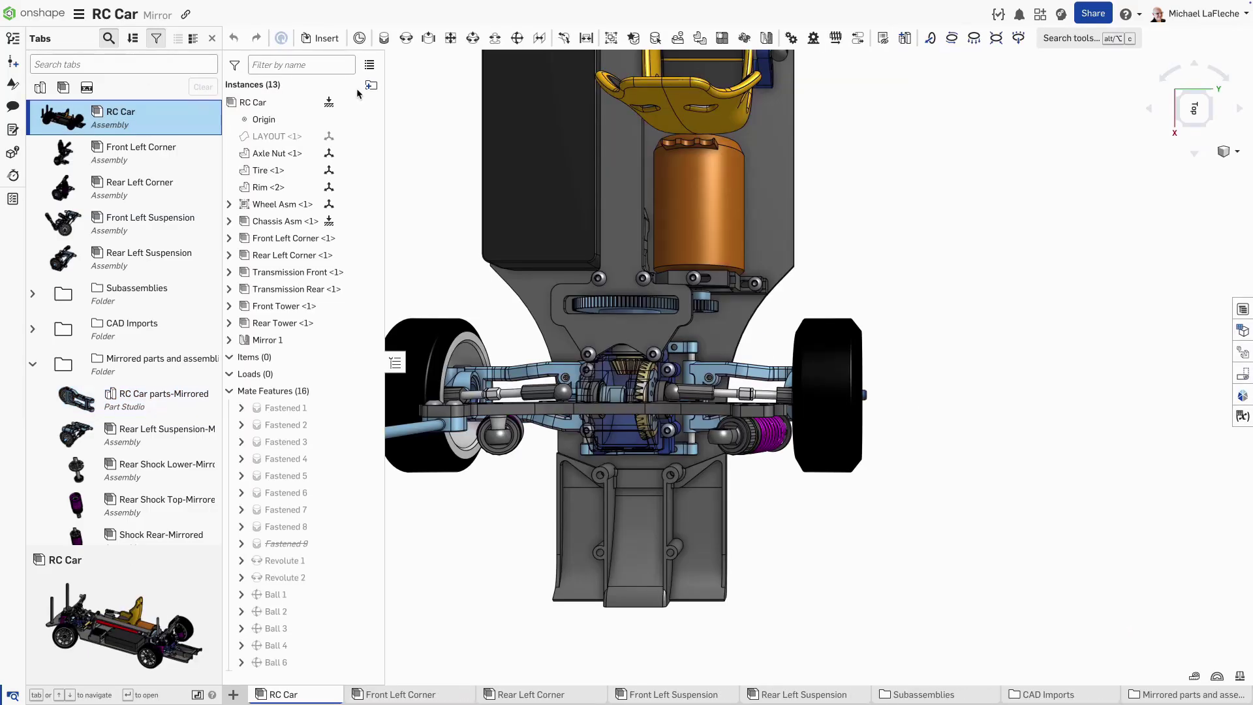
right_click(90, 479)
click(147, 514)
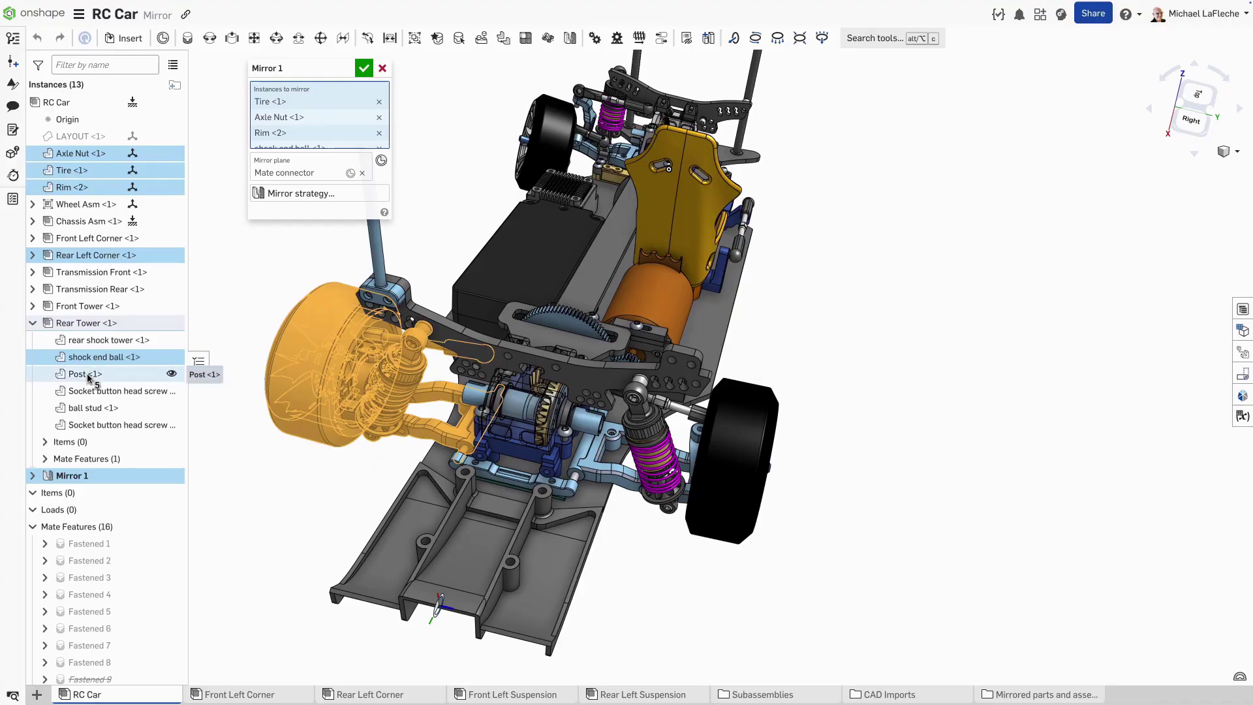
click(89, 375)
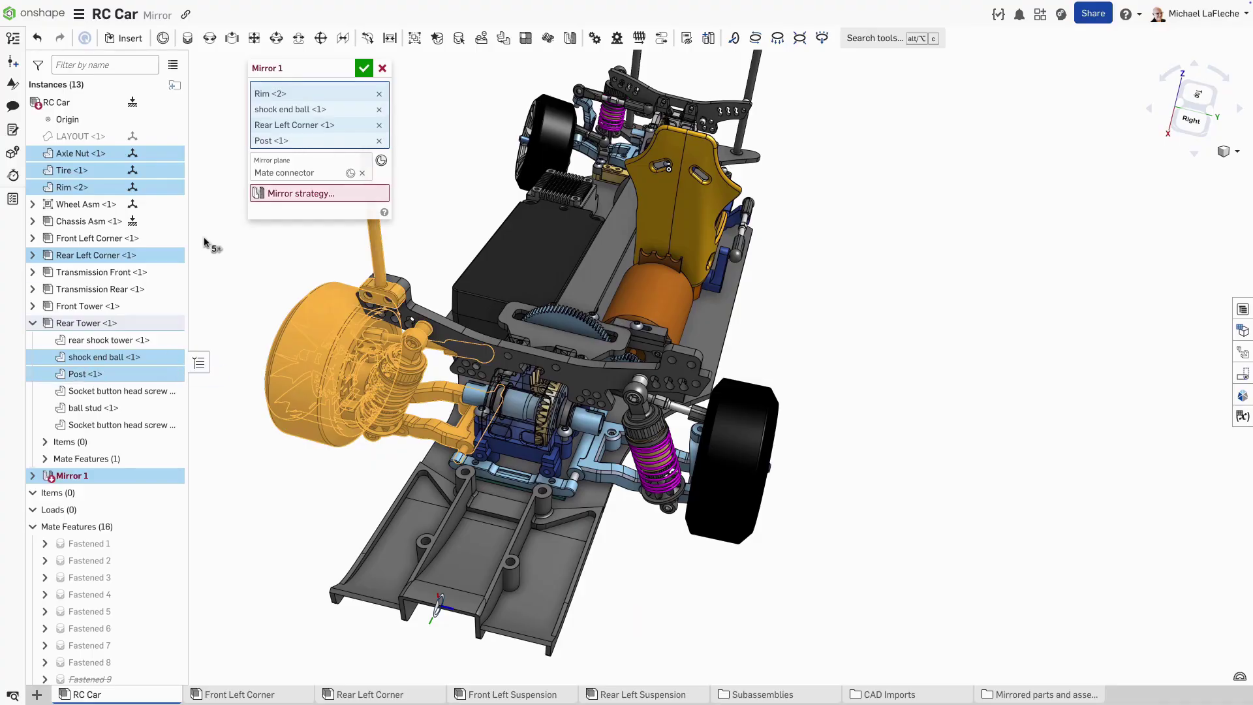
In the mirror strategy, set the Post to Transform with Bounding box XY placement
click(313, 193)
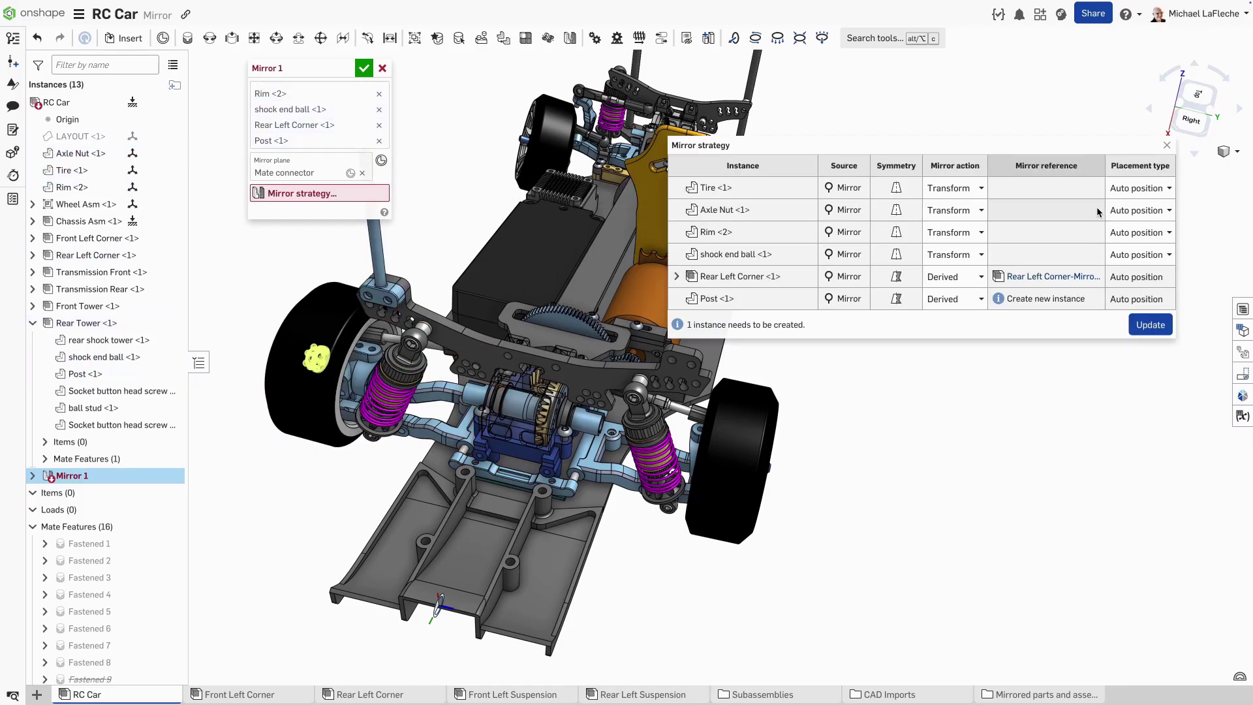
click(980, 298)
click(945, 338)
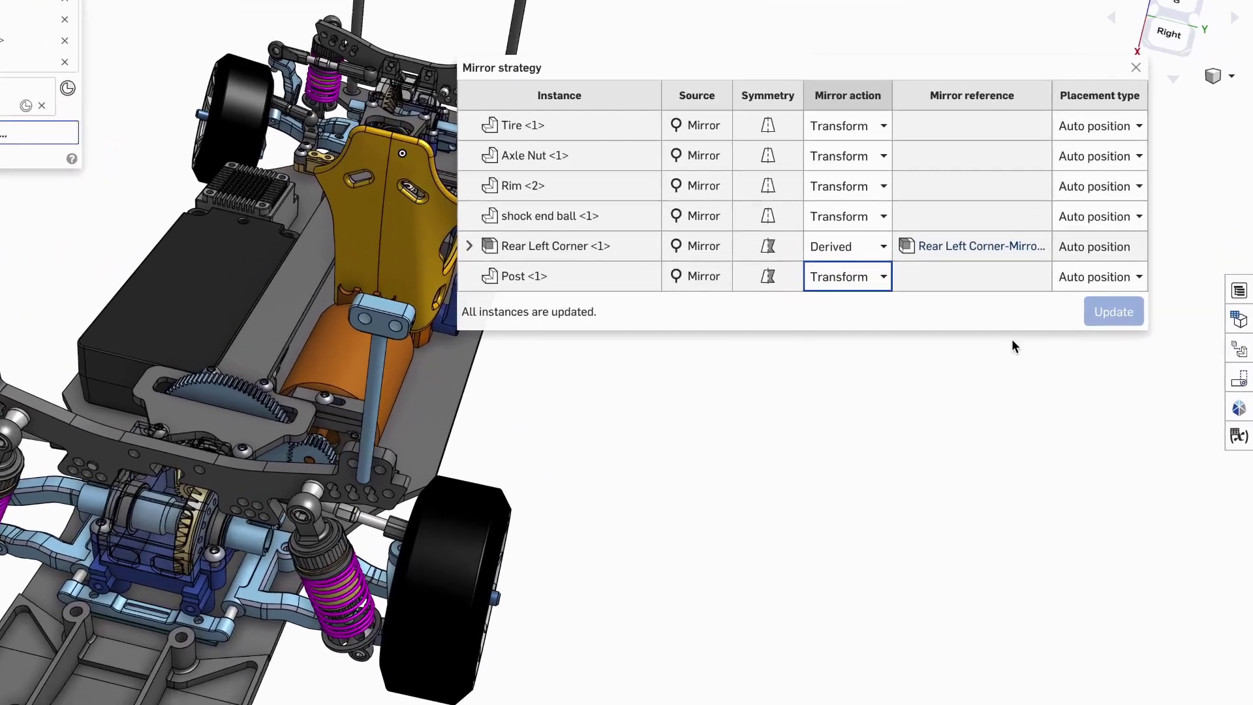
click(1100, 277)
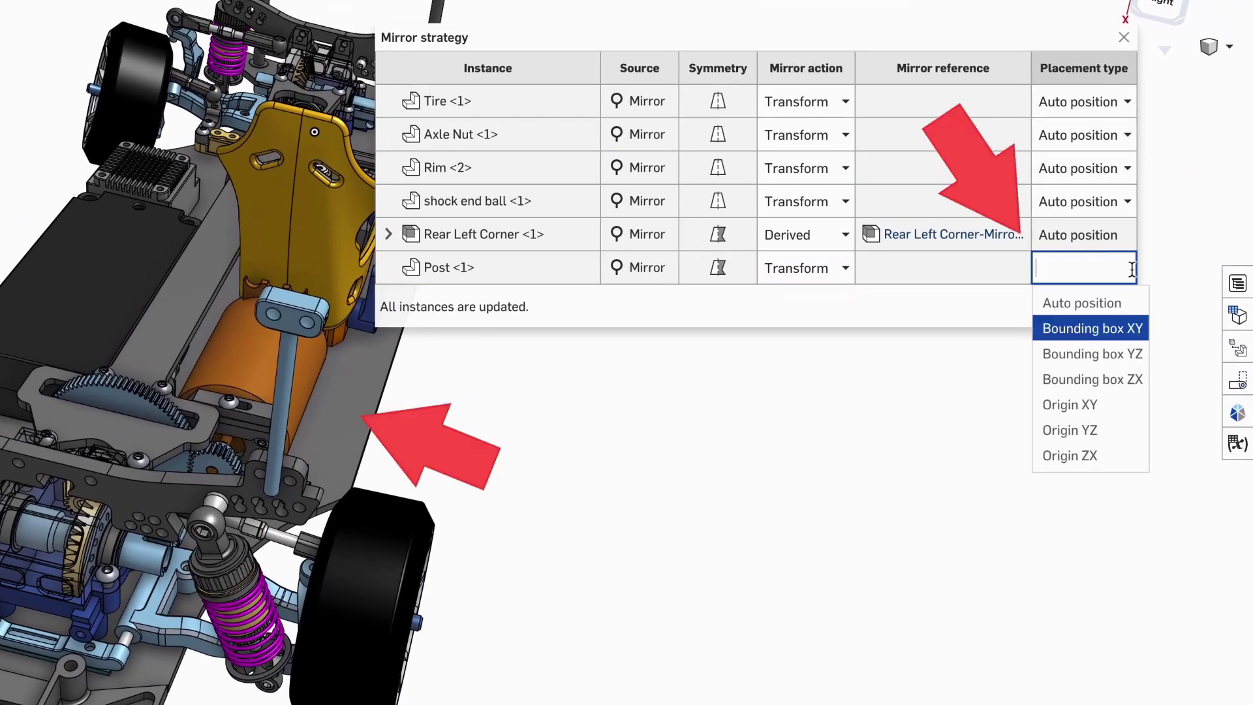
click(1114, 330)
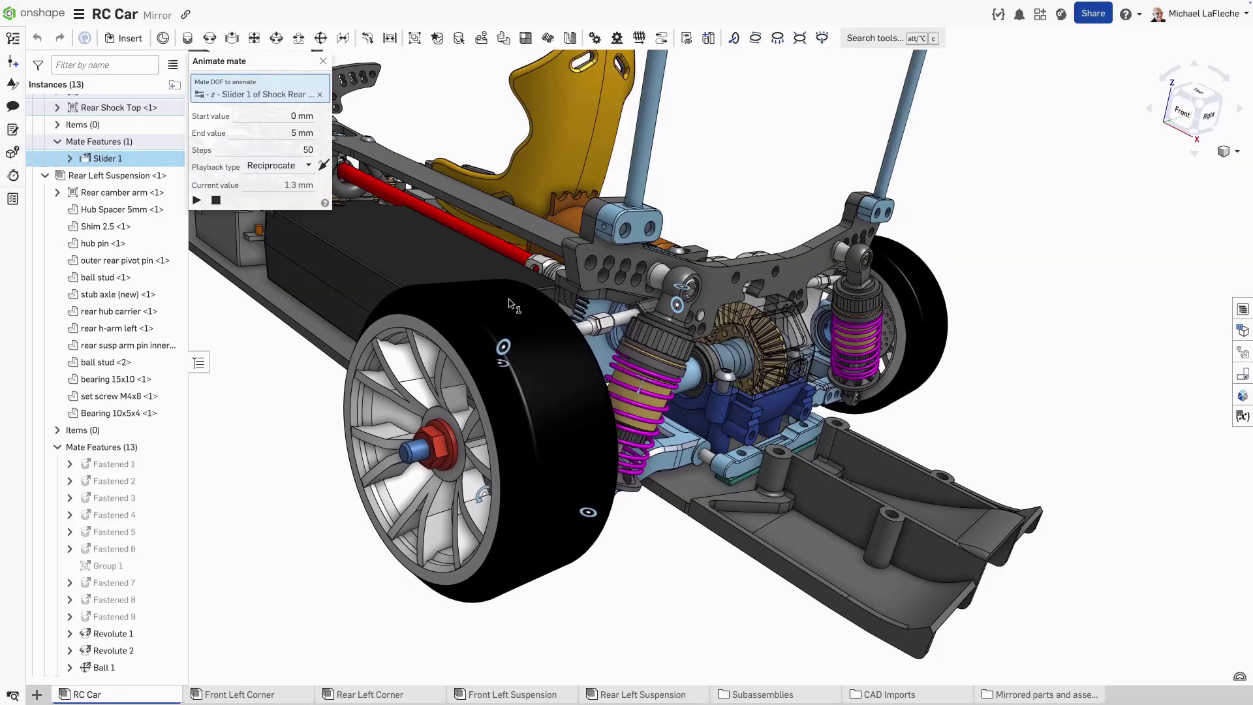
scroll(509, 305, up, 3)
Orbit the view around the mirrored rear suspension
mouse_move(484, 286)
right_down()
mouse_move(446, 296)
mouse_move(454, 312)
mouse_move(947, 284)
mouse_move(759, 215)
right_up()
scroll(948, 283, down, 3)
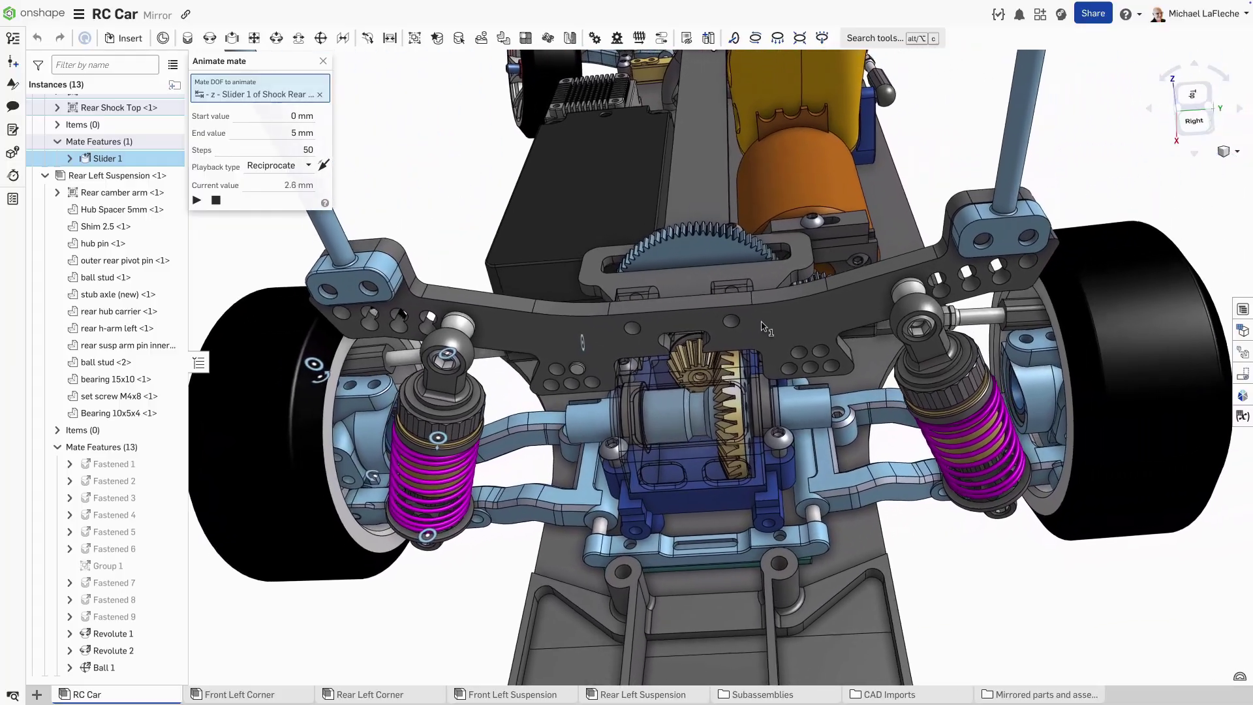
scroll(758, 216, up, 3)
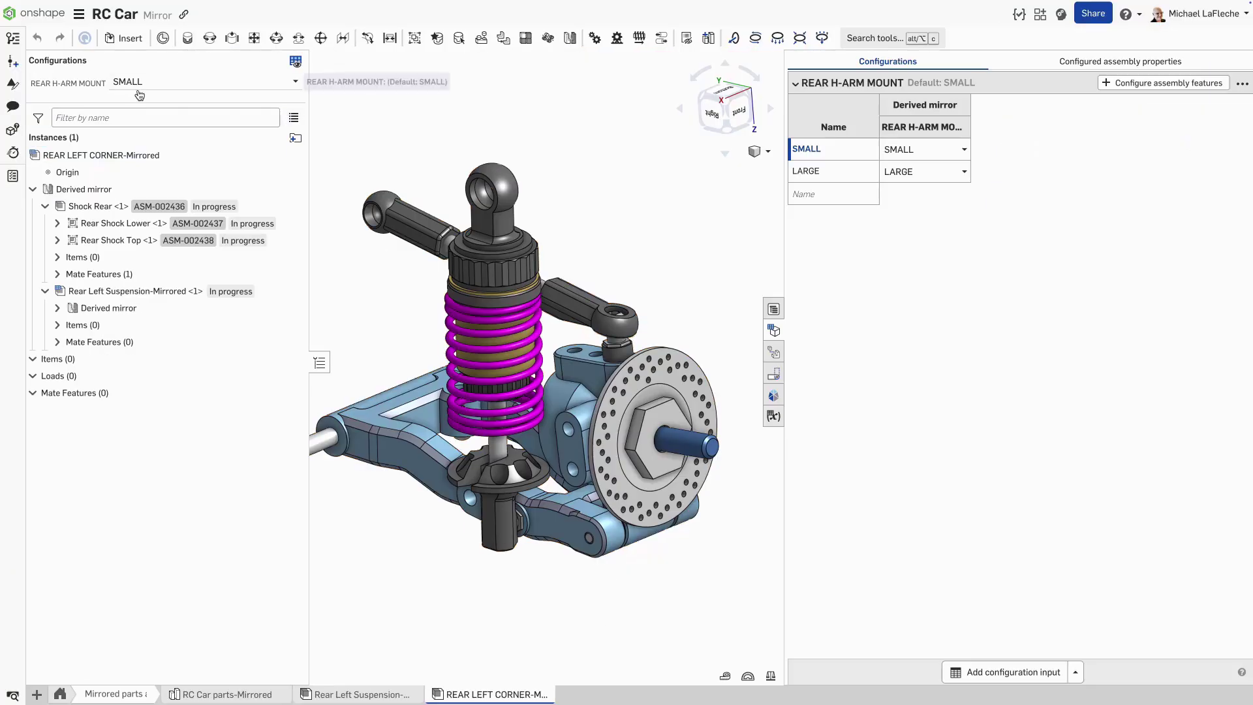
Switch the rear H-arm mount to LARGE, then back to SMALL
click(137, 87)
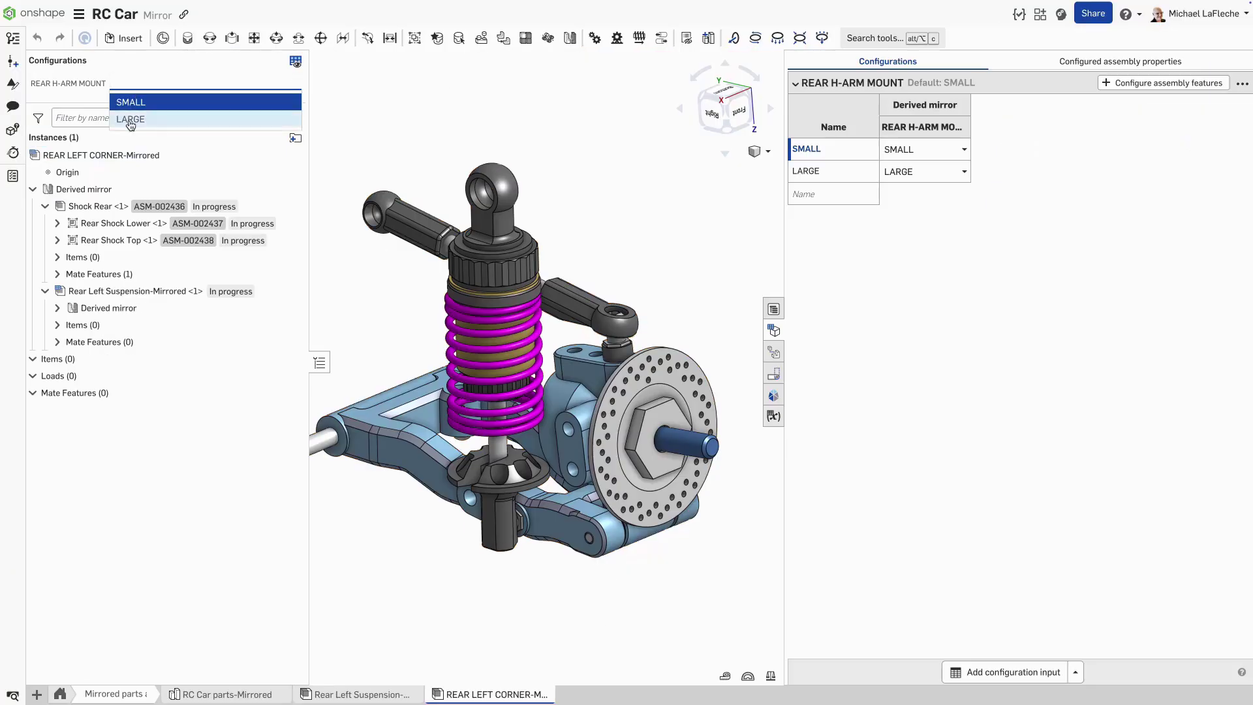
click(131, 118)
click(155, 84)
click(130, 101)
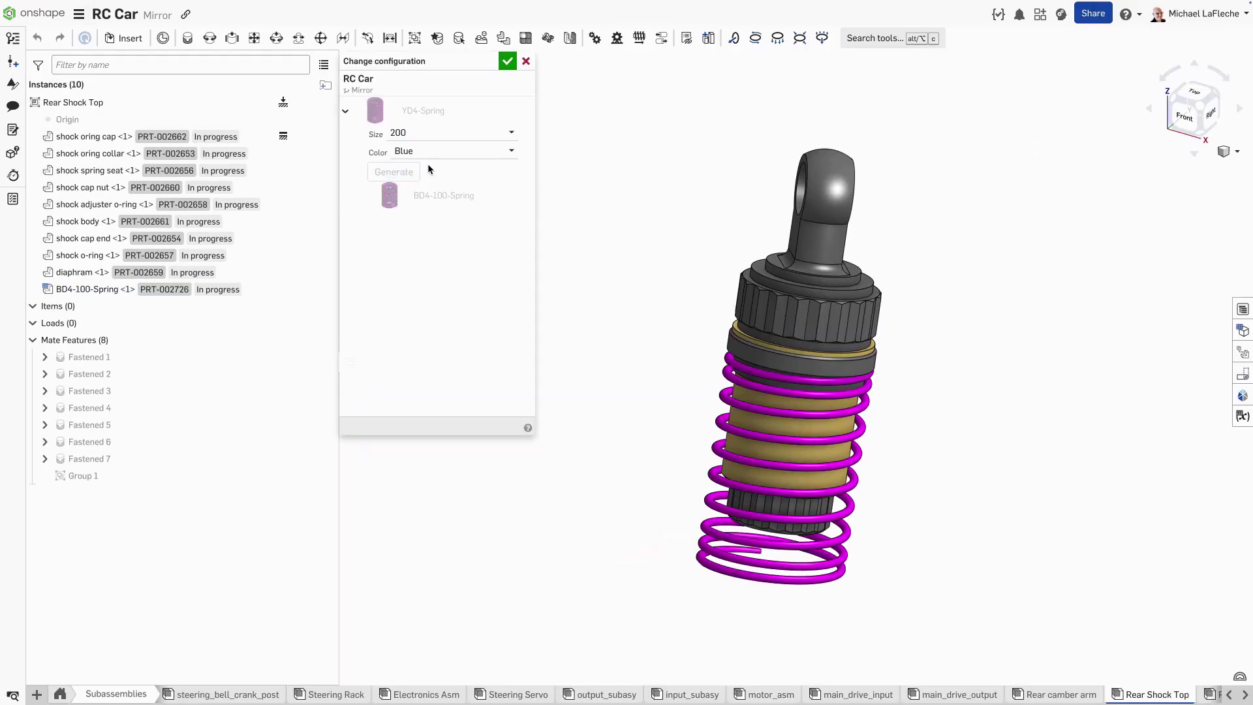
Reconfigure the rear shock spring to Yellow and return to the RC Car assembly
click(432, 152)
click(438, 184)
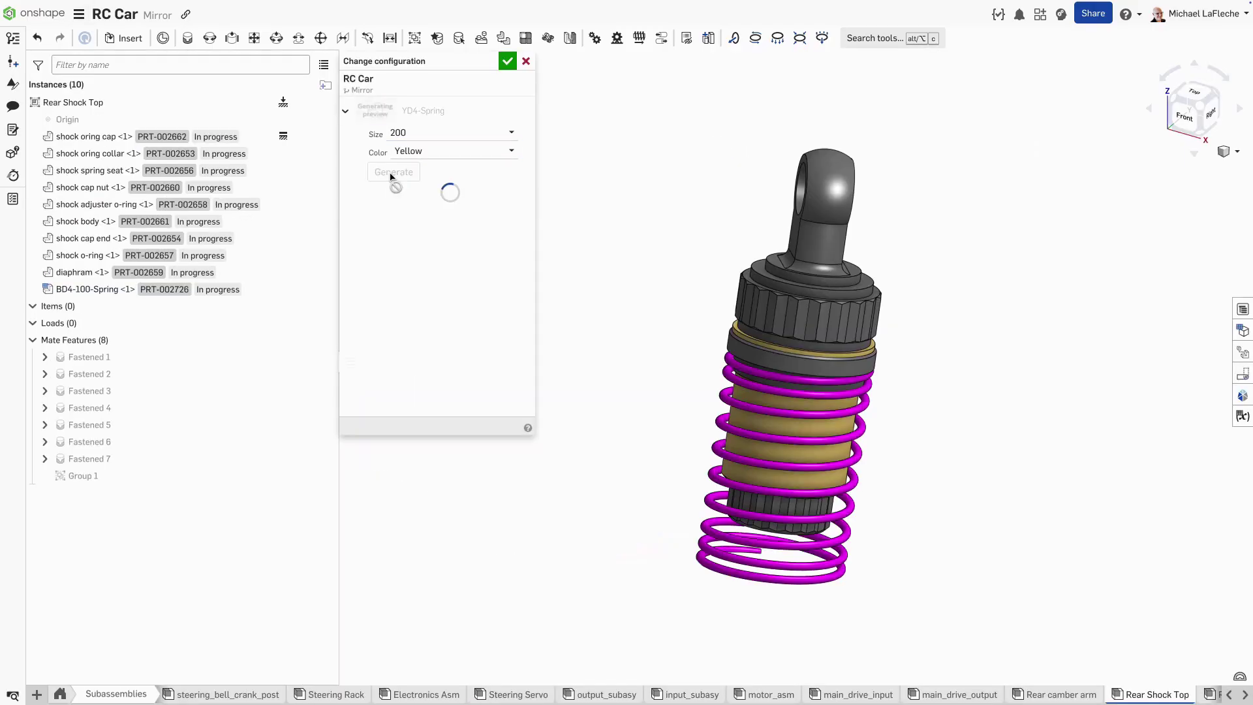
click(507, 62)
scroll(79, 694, up, 5)
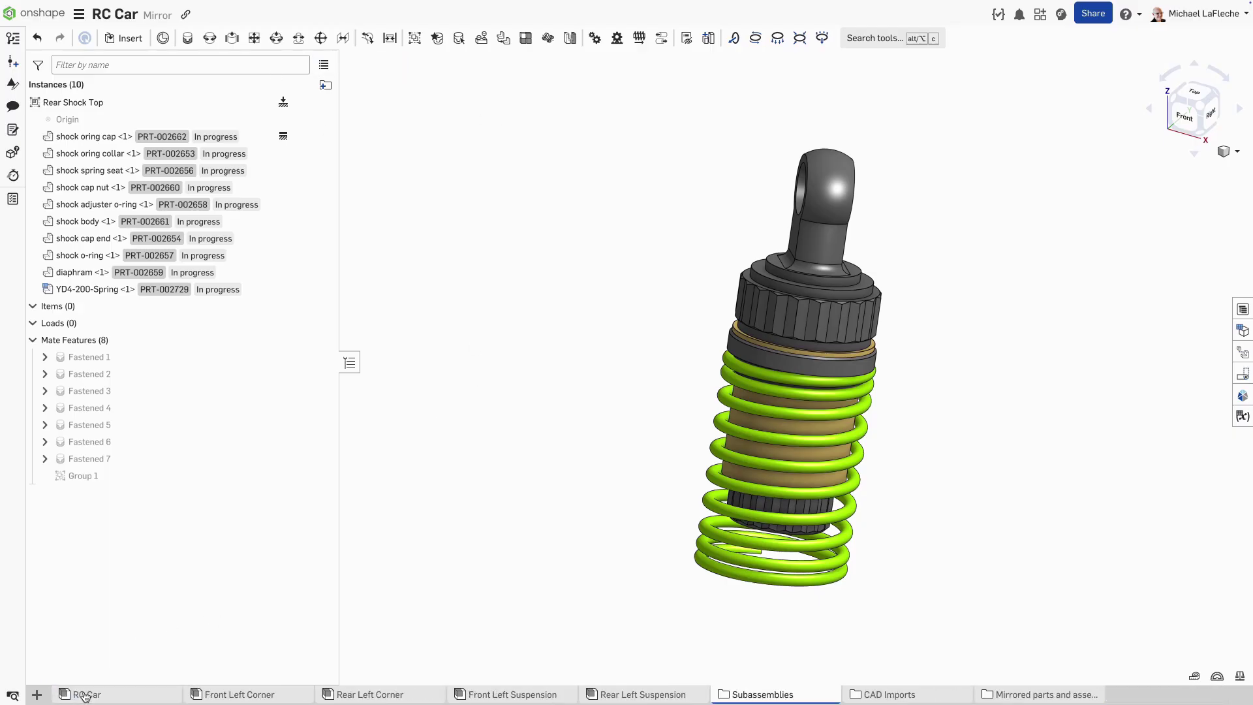
click(83, 694)
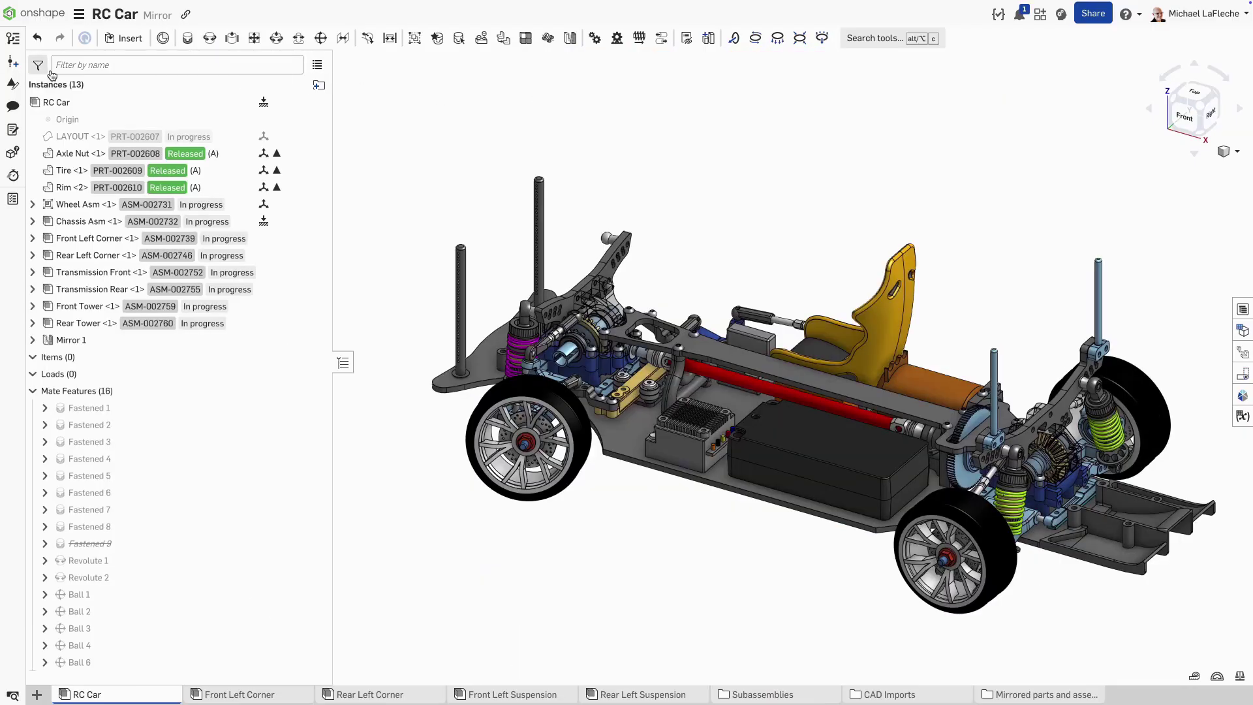
click(47, 70)
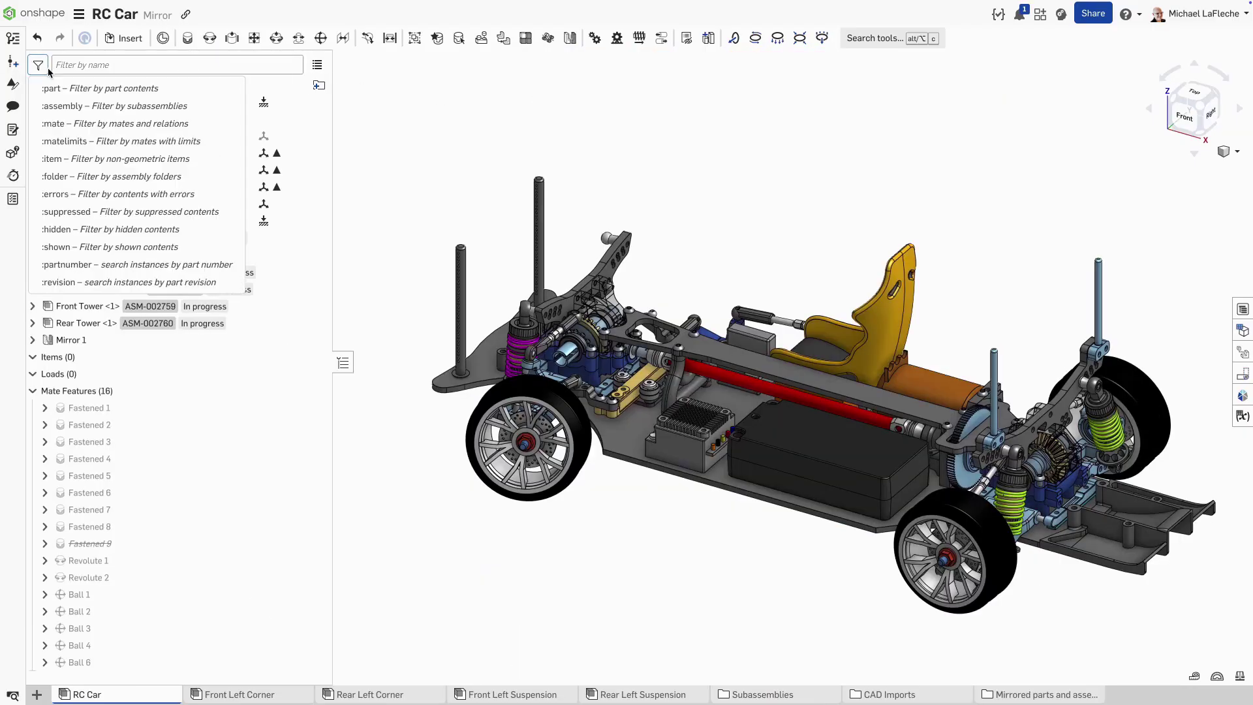
Filter instances by revision A, review Mirror 1's strategy table, and steer the front wheels
click(127, 282)
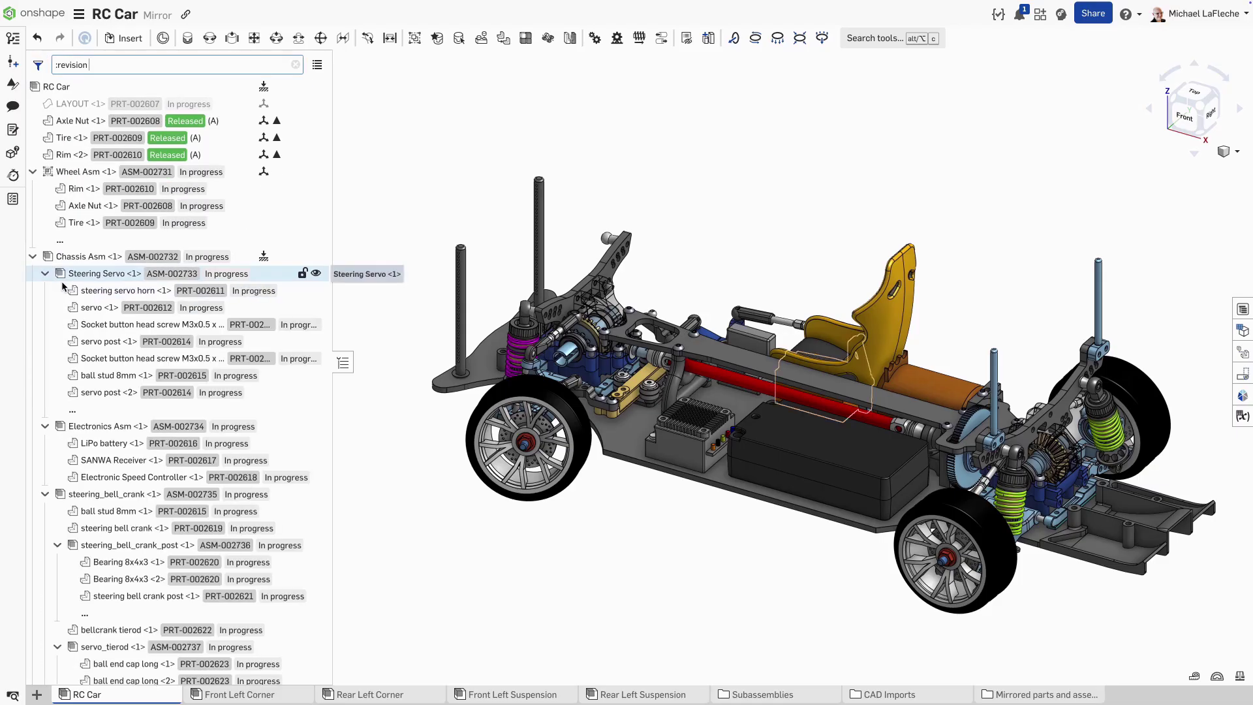
text(A)
right_click(98, 157)
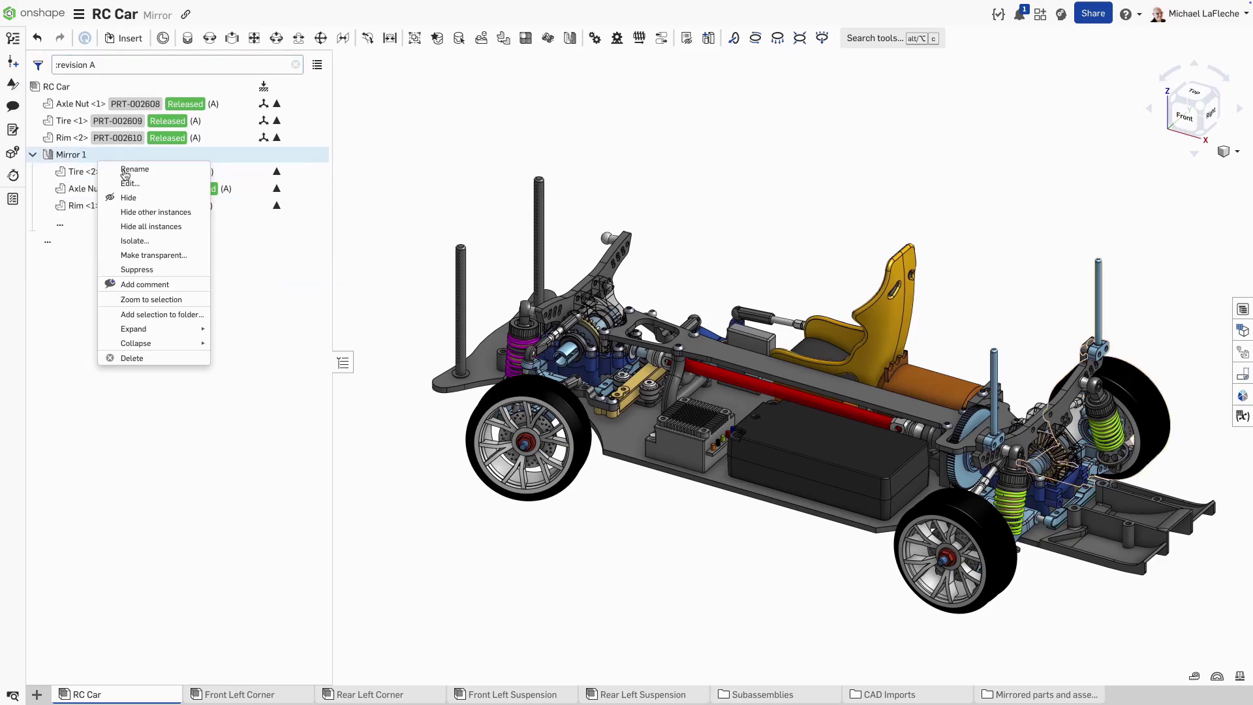
click(141, 186)
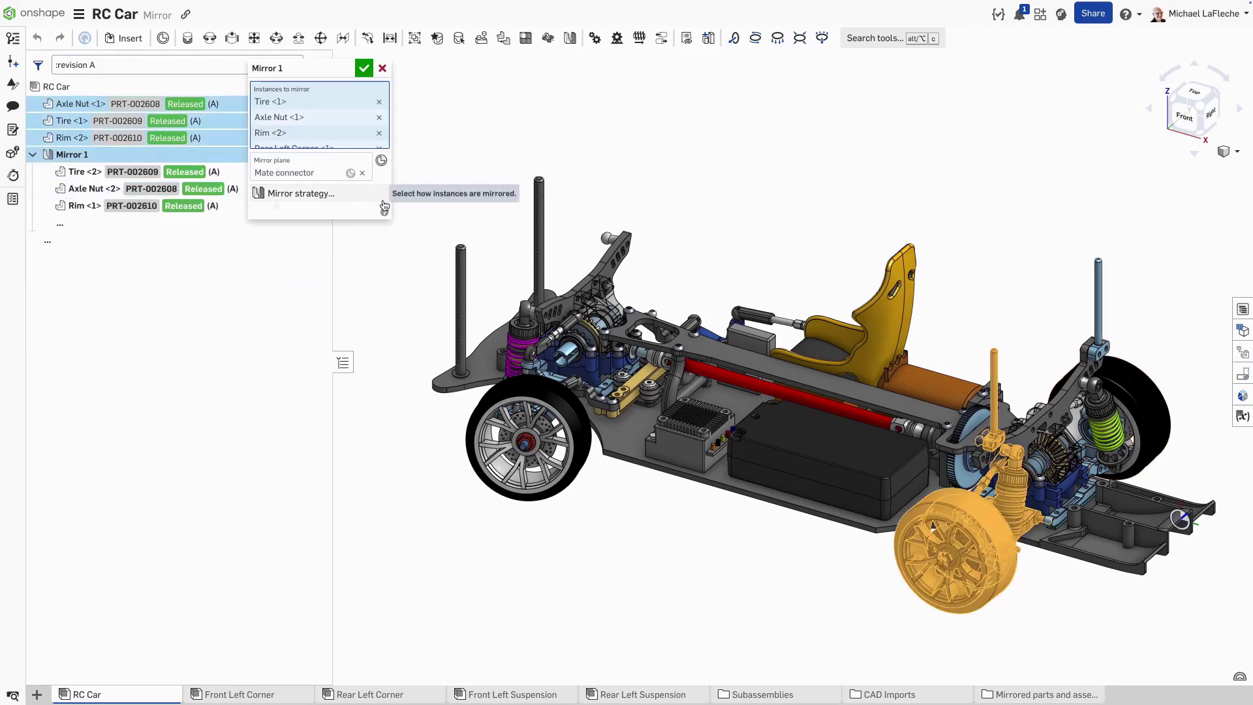
click(293, 193)
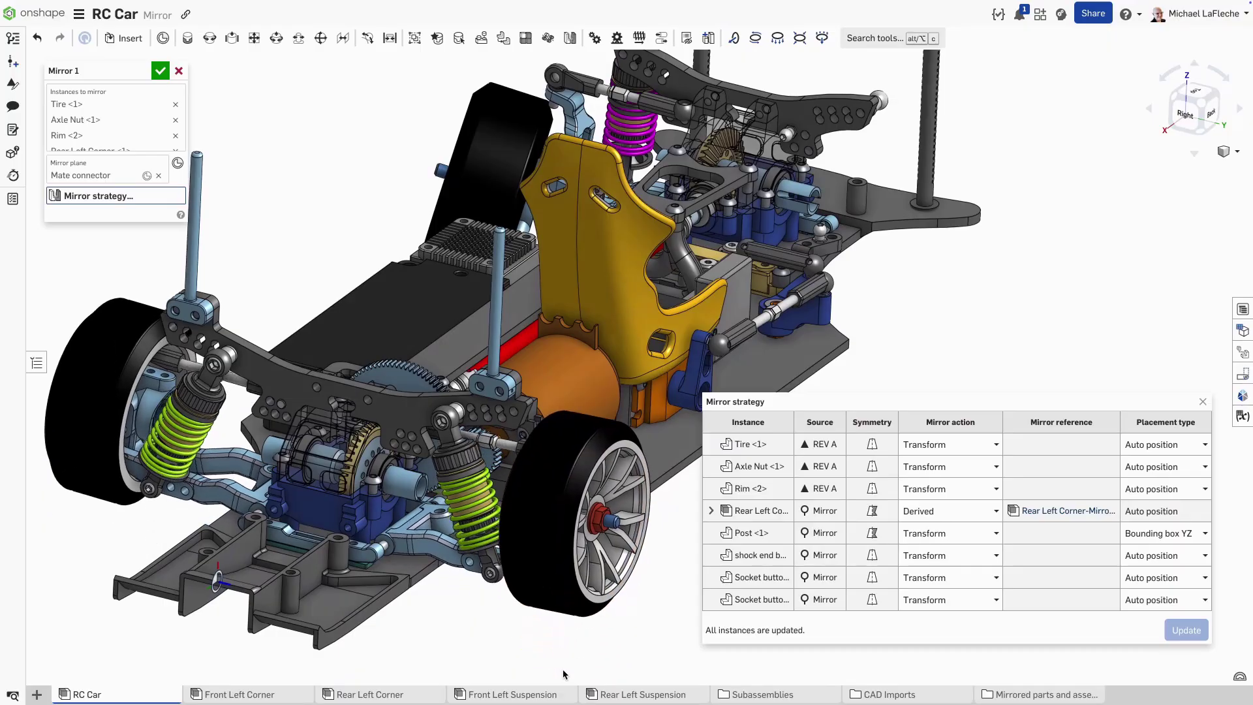
mouse_move(565, 670)
mouse_down()
mouse_move(574, 639)
mouse_move(580, 664)
mouse_move(588, 608)
mouse_move(591, 641)
mouse_up()
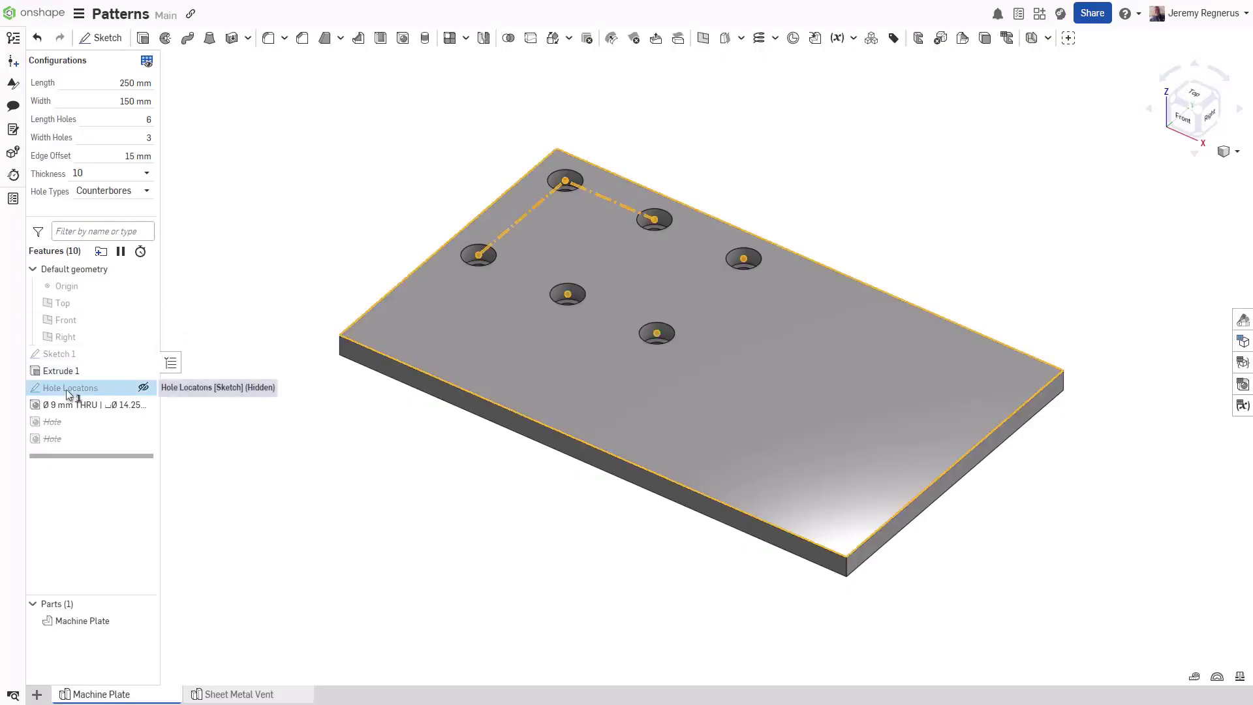
Link the sketch's 3x and 2x pattern counts to #Length_Holes and #Width_Holes
double_click(68, 387)
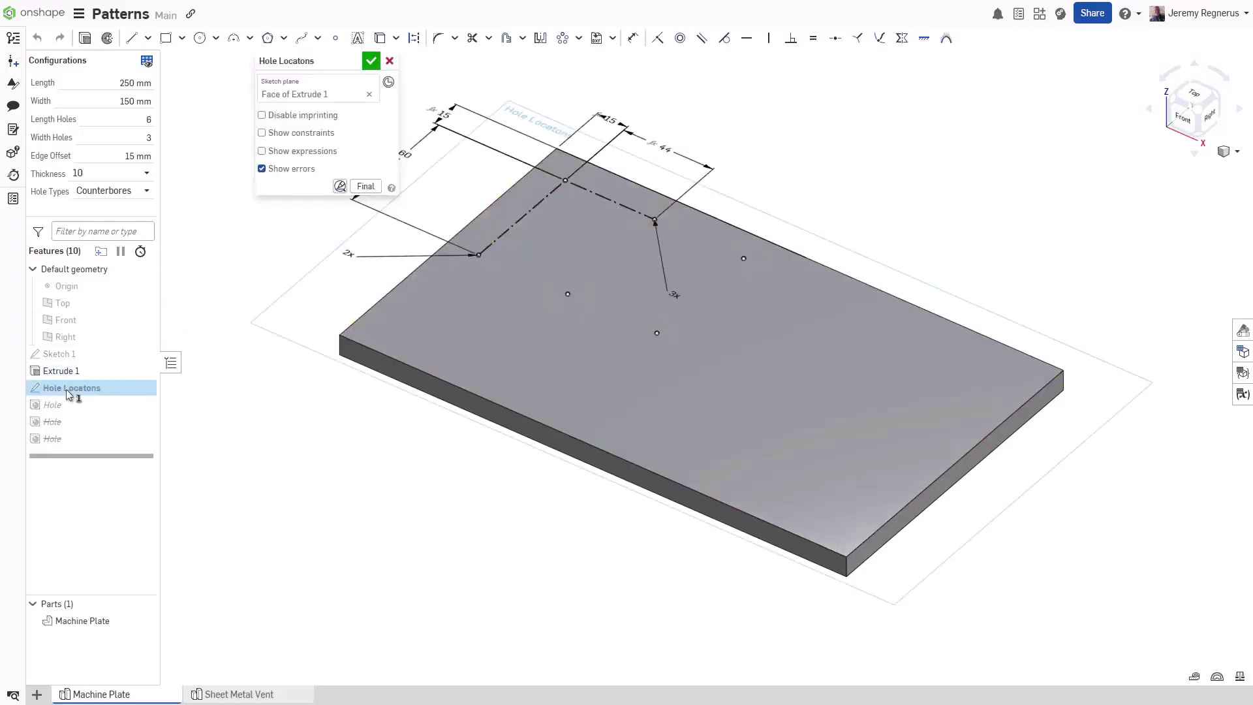
right_click(674, 296)
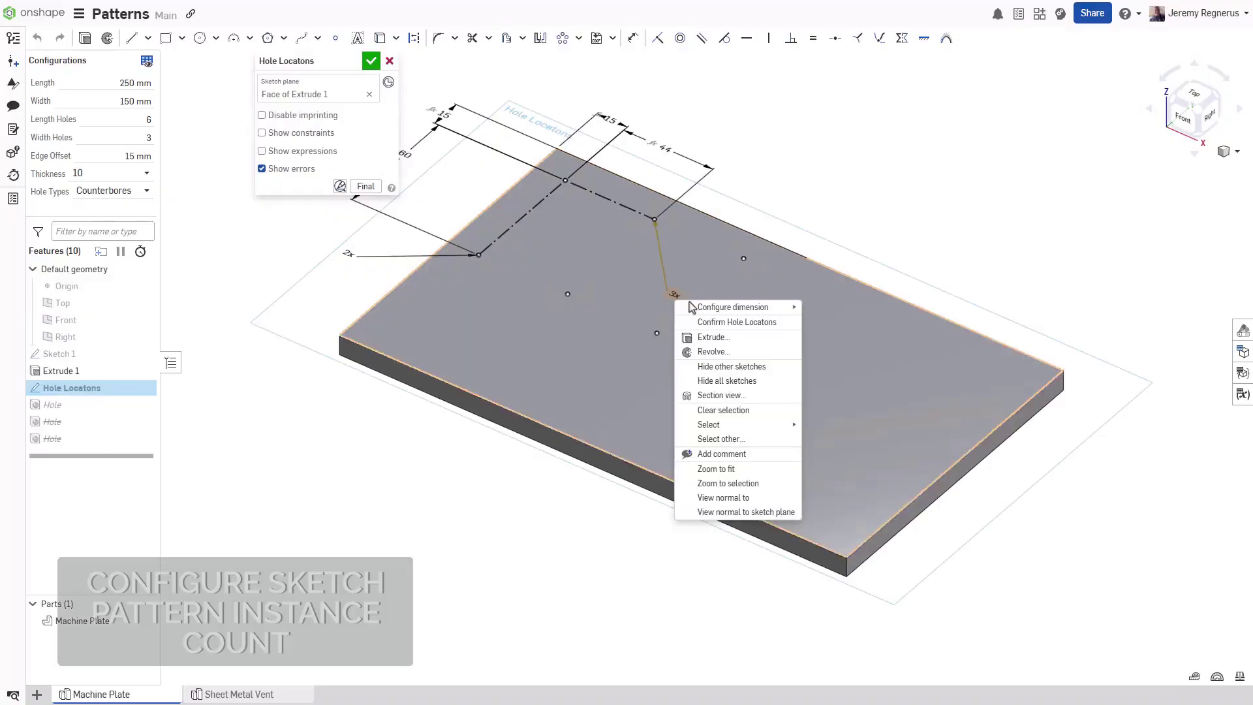
click(848, 321)
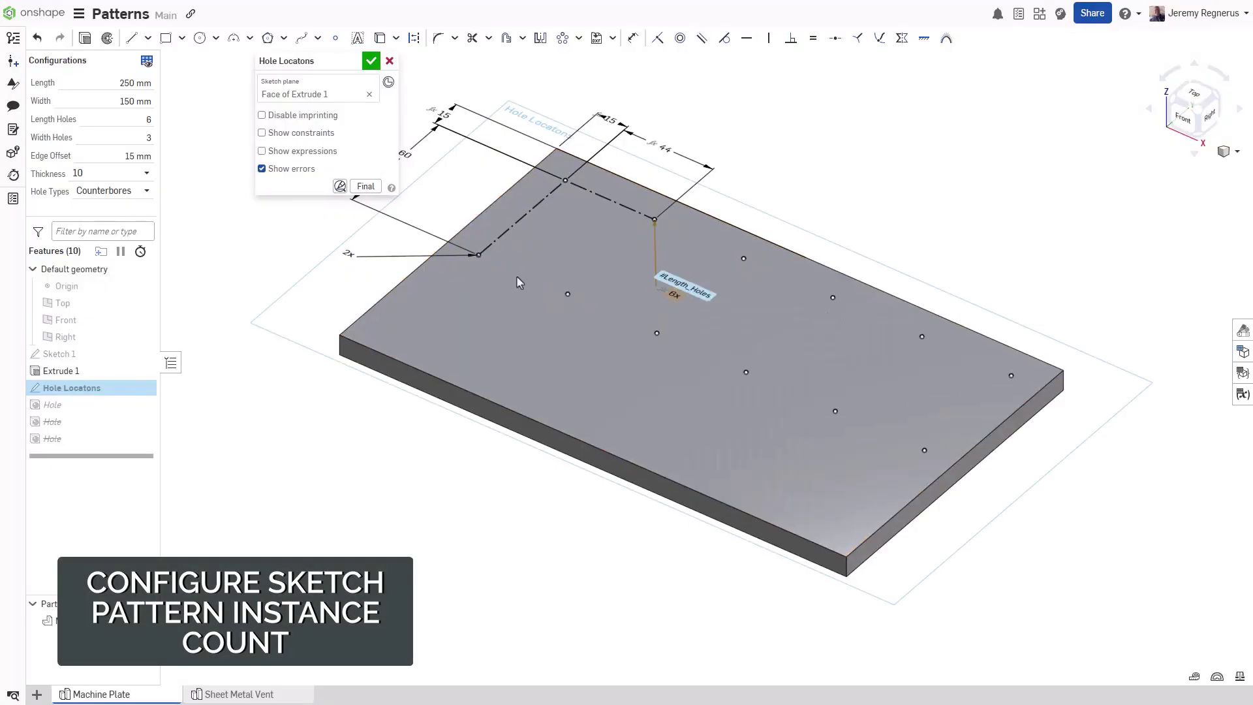
right_click(348, 252)
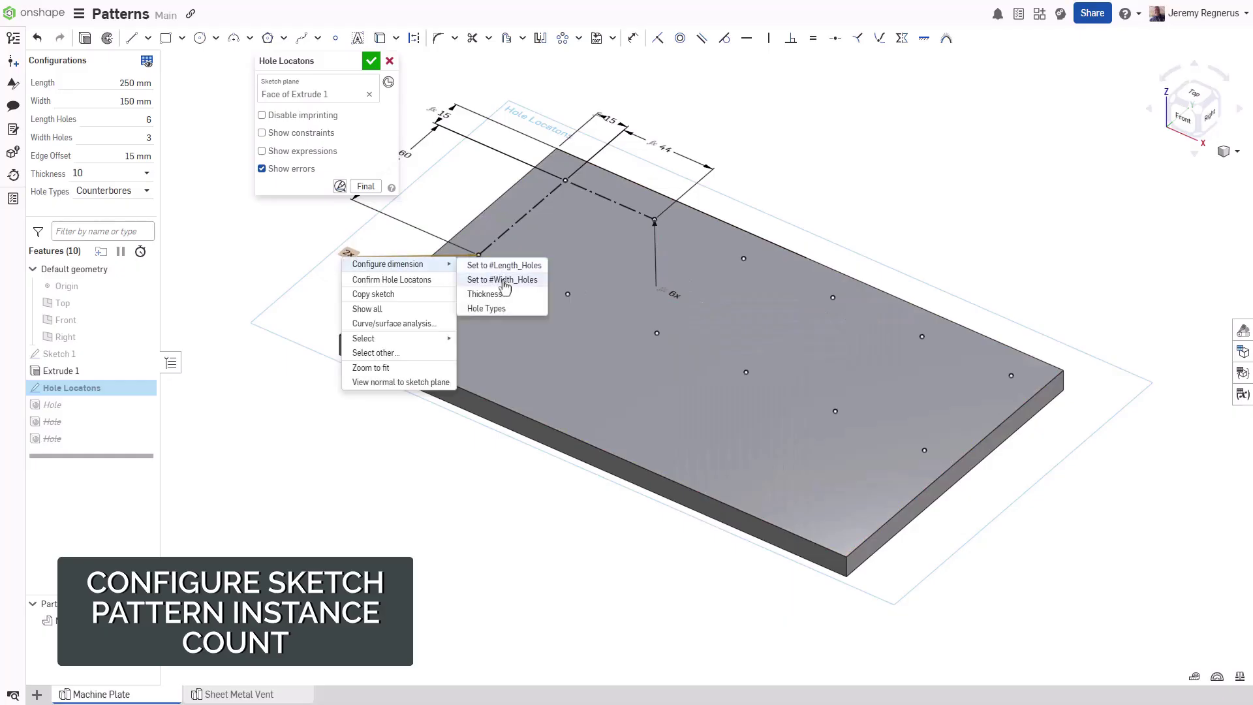
click(505, 280)
click(371, 61)
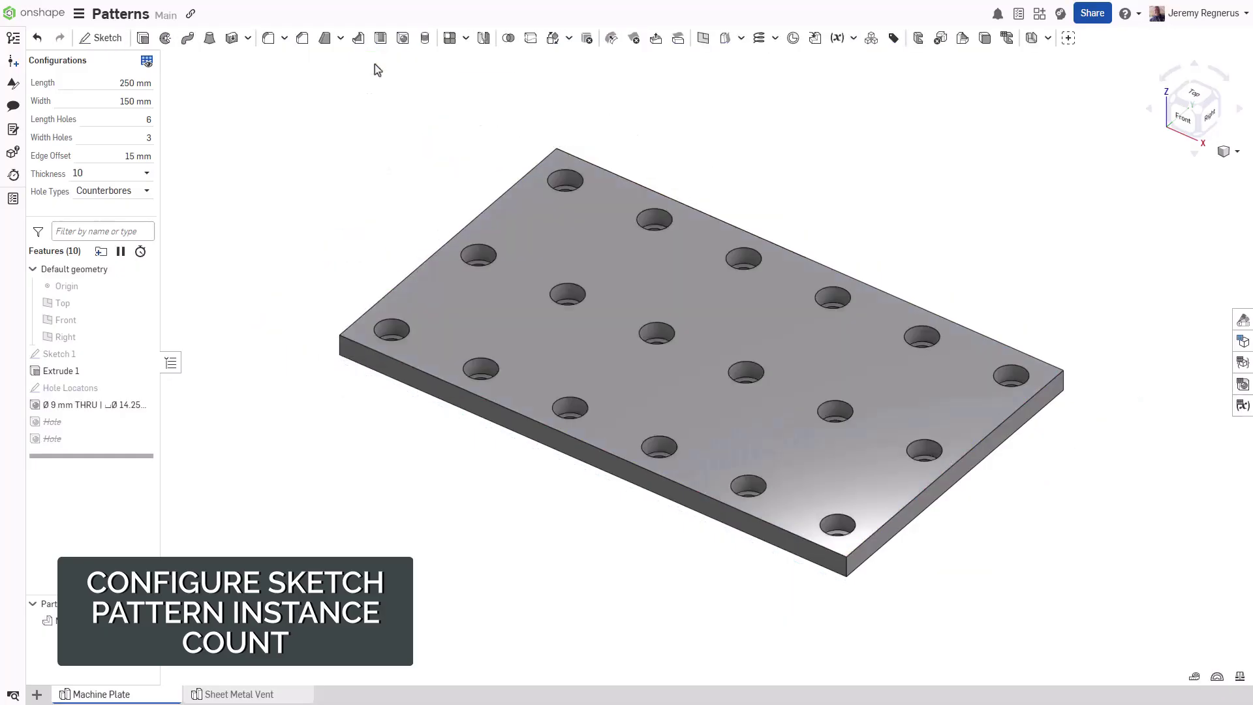
Change the configuration values to 4 by 2 holes on a 250 by 200 mm plate
double_click(126, 139)
double_click(127, 119)
key(Down)
key(Down)
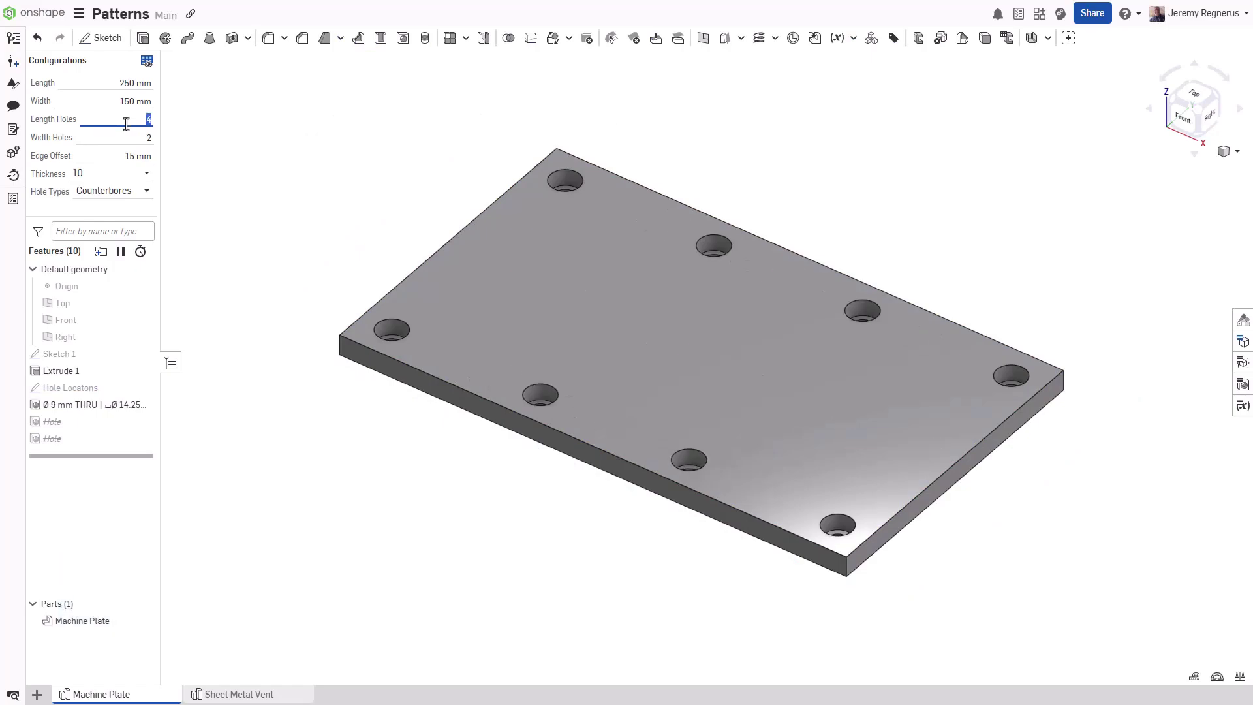
click(103, 107)
text(200)
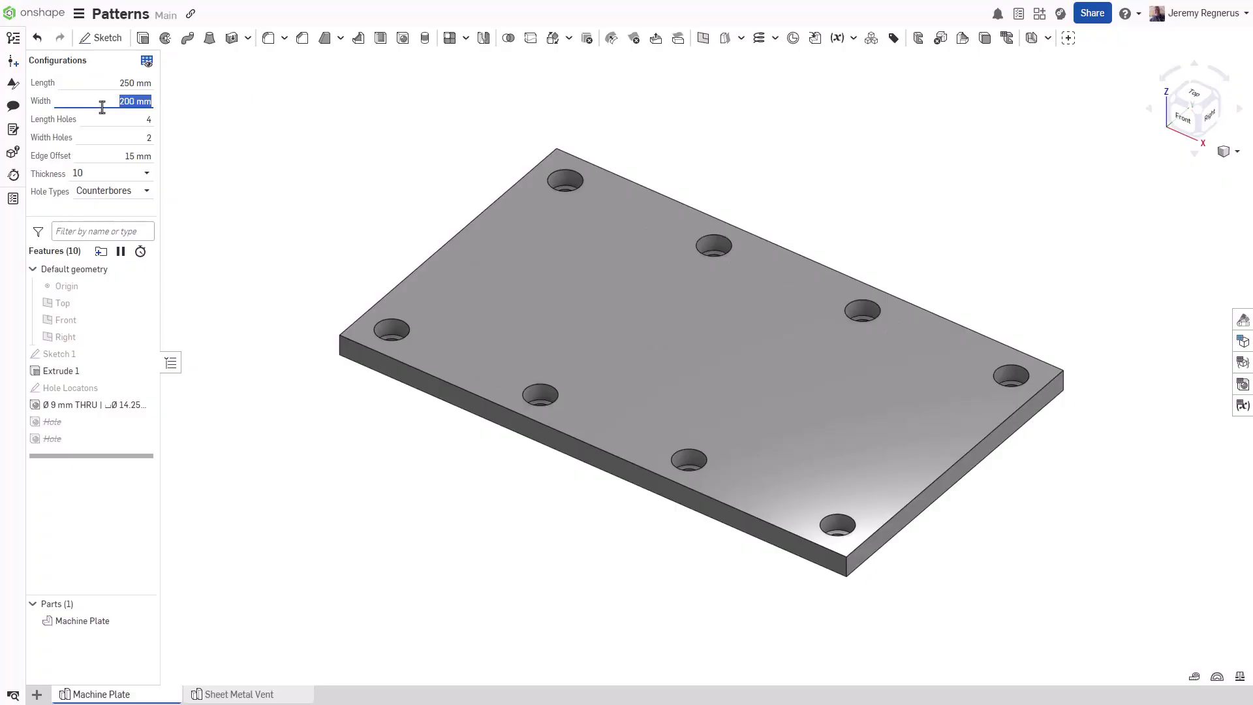
In Sheet Metal Vent, configure the Vent Ribs sketch's circular count with values 3–8
click(240, 696)
click(850, 345)
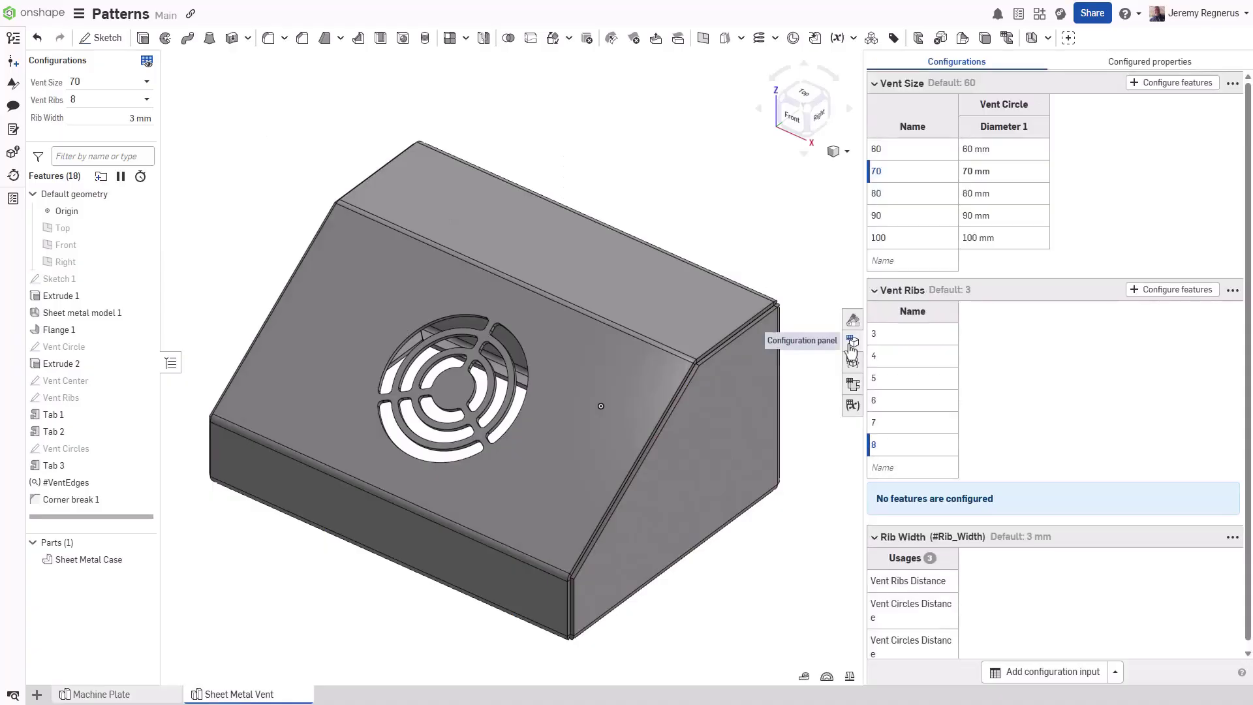
click(1175, 290)
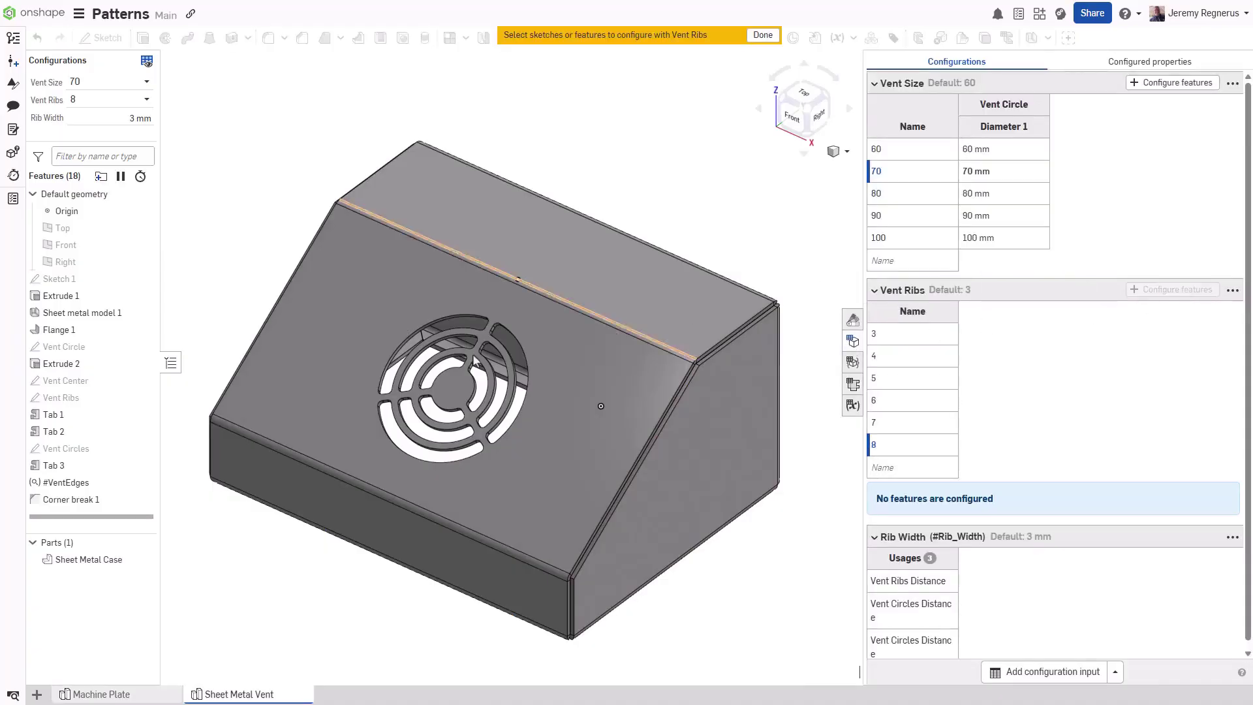
click(91, 398)
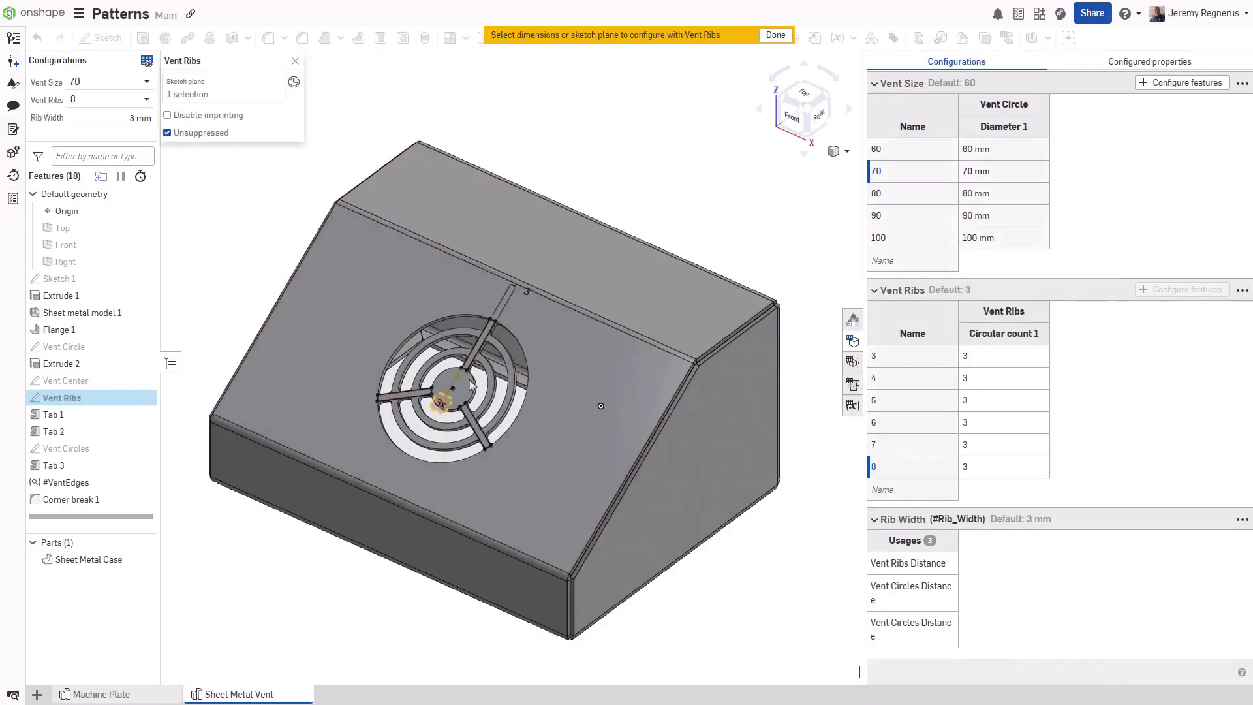
click(775, 36)
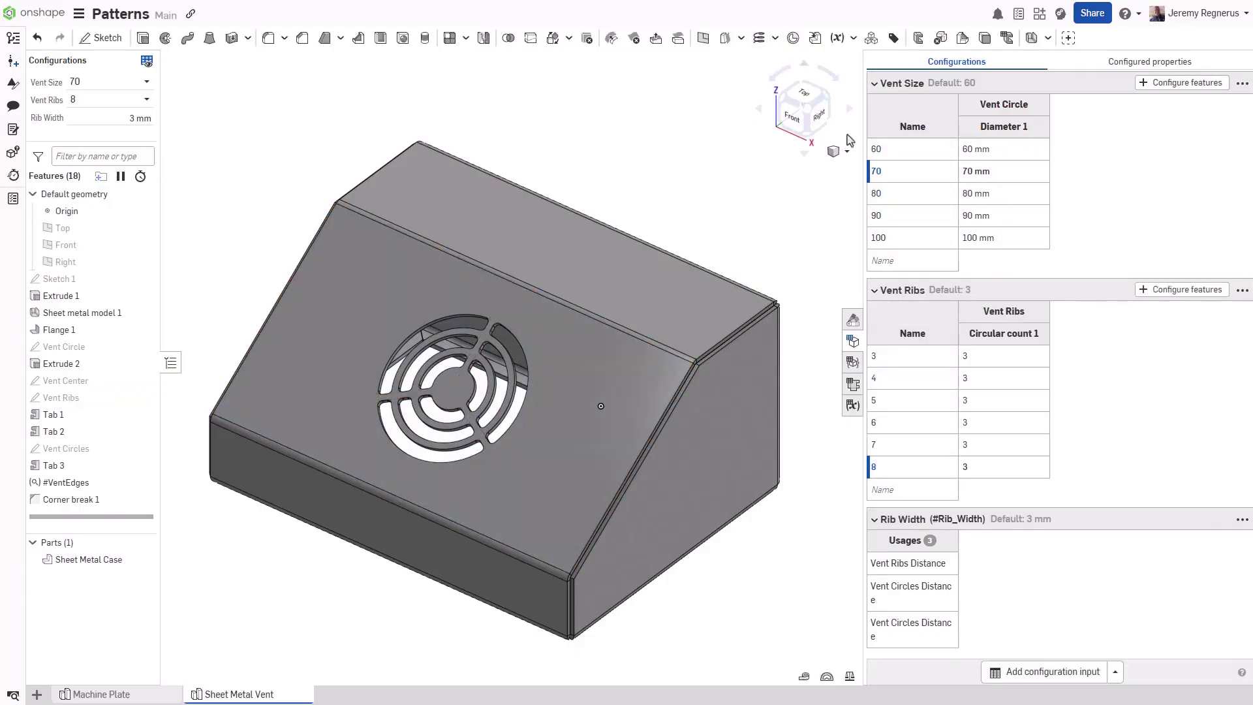
click(990, 376)
text(4)
key(Return)
text(5)
key(Return)
text(6)
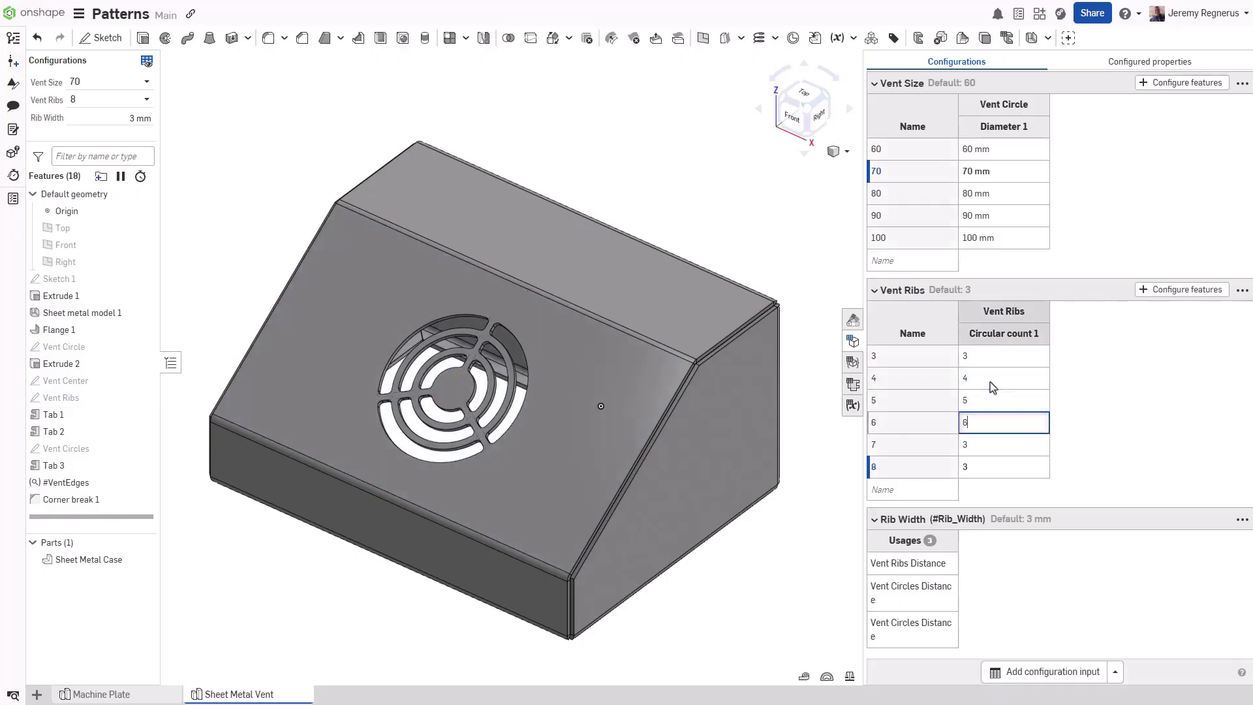
key(Return)
text(7)
key(Return)
text(8)
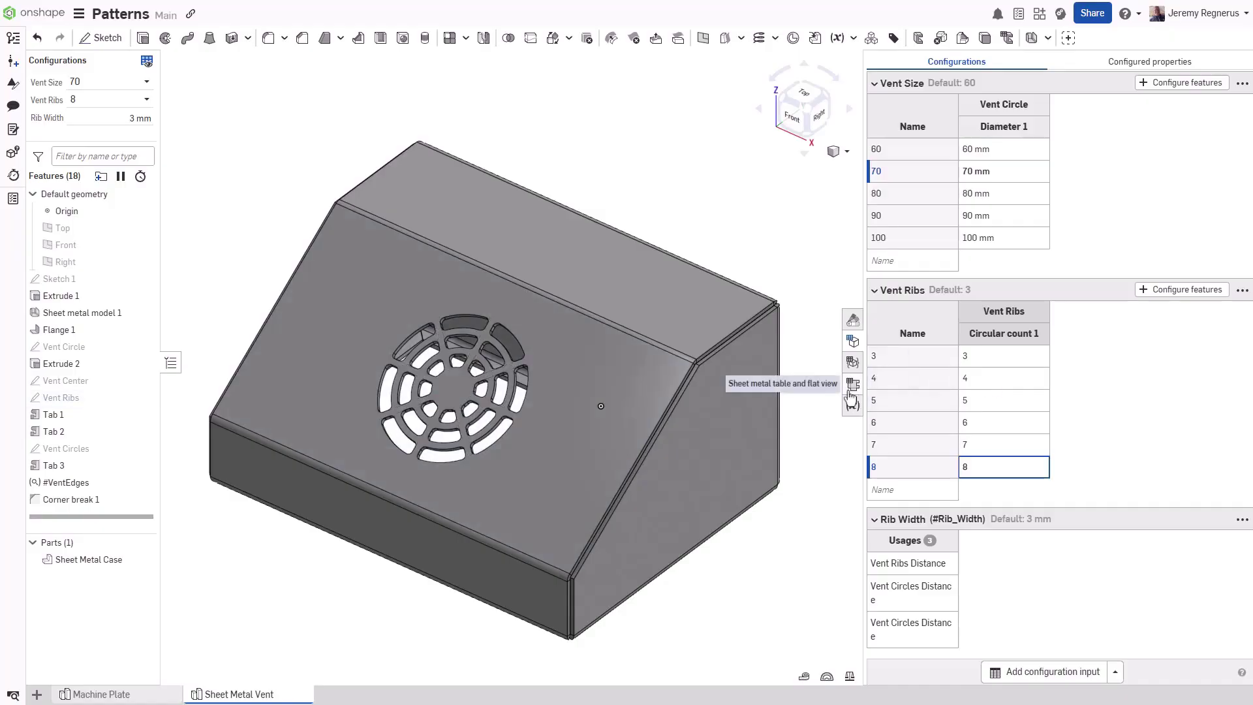
Show the flat pattern and set Vent Ribs to 6 and Vent Size to 100
click(851, 399)
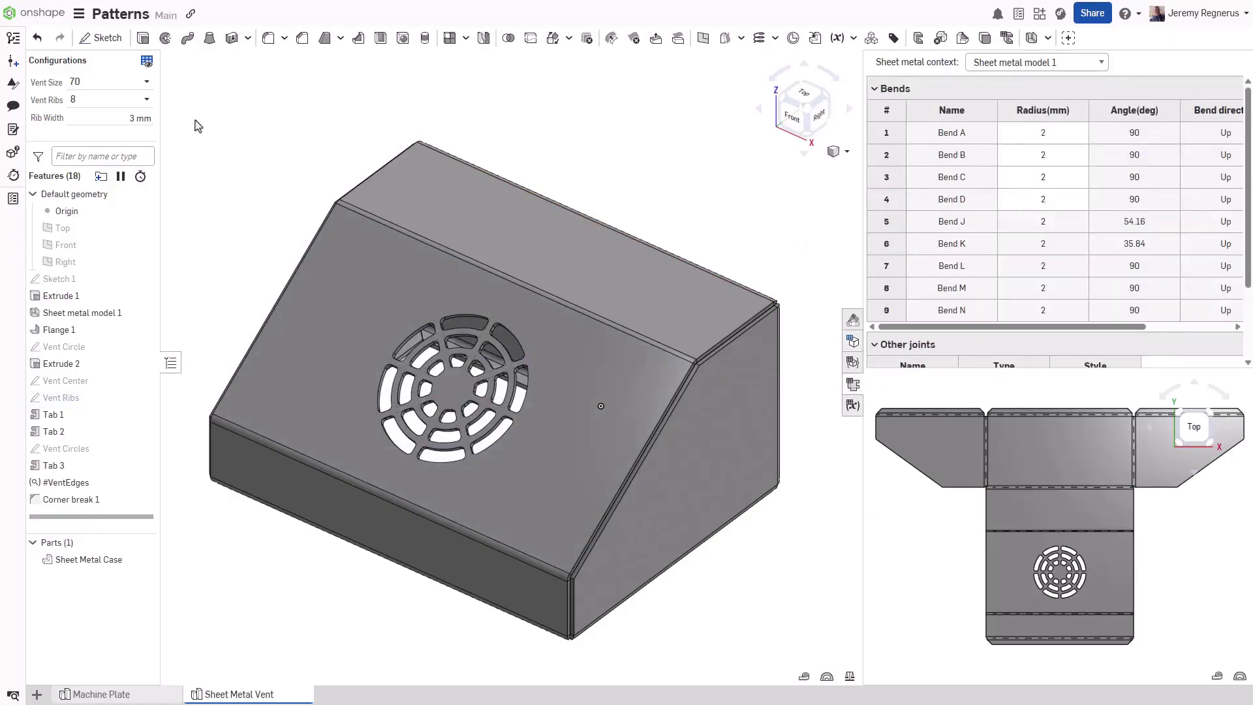
click(137, 99)
click(105, 171)
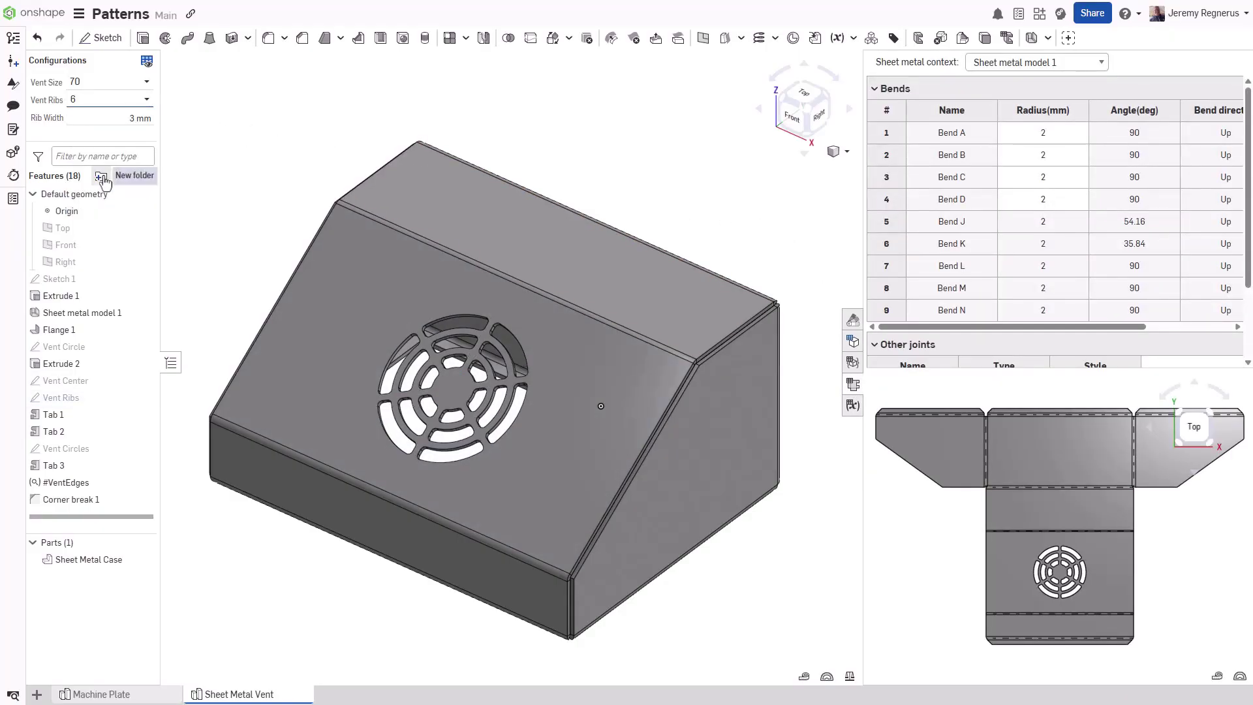
click(111, 83)
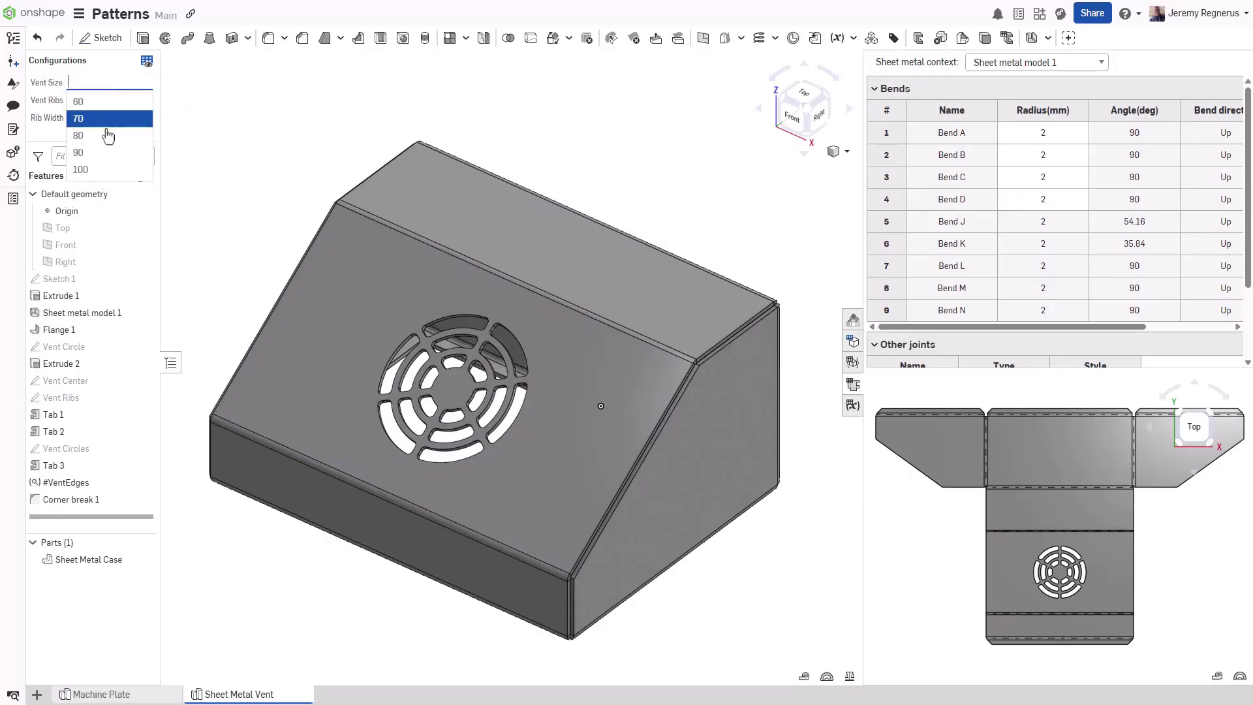
click(103, 173)
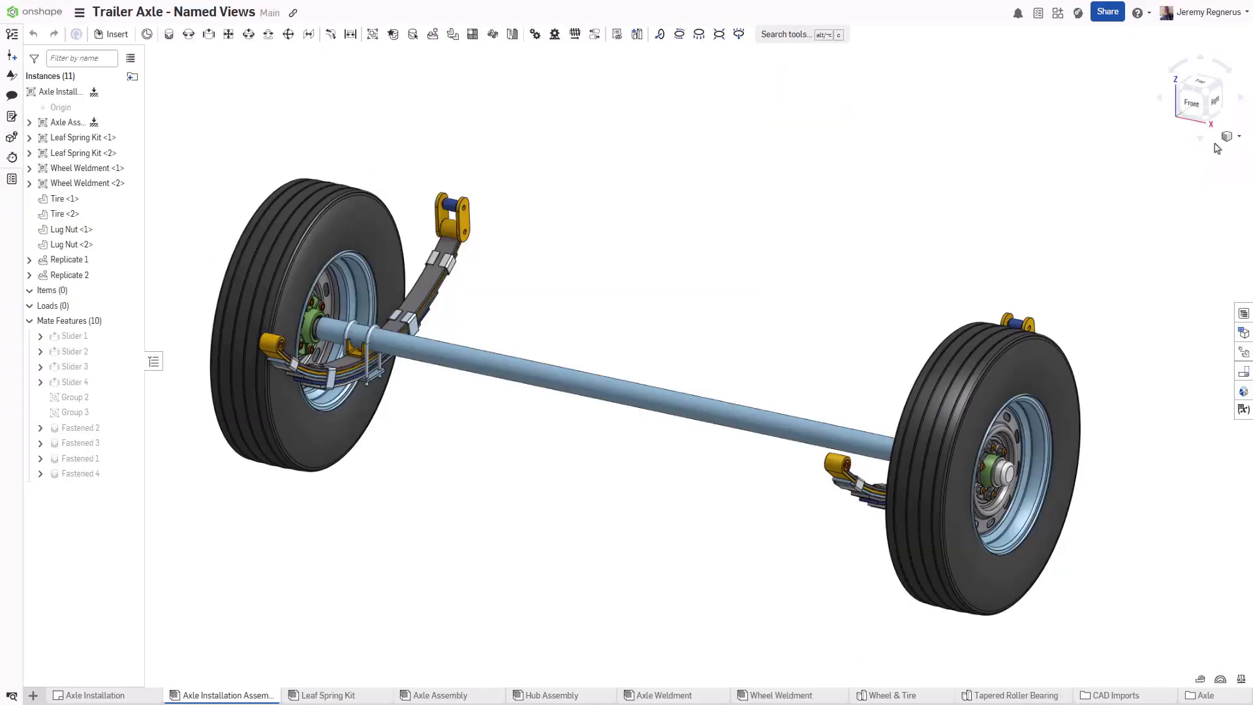
Apply the Reverse Iso Section named view to the model
click(1229, 137)
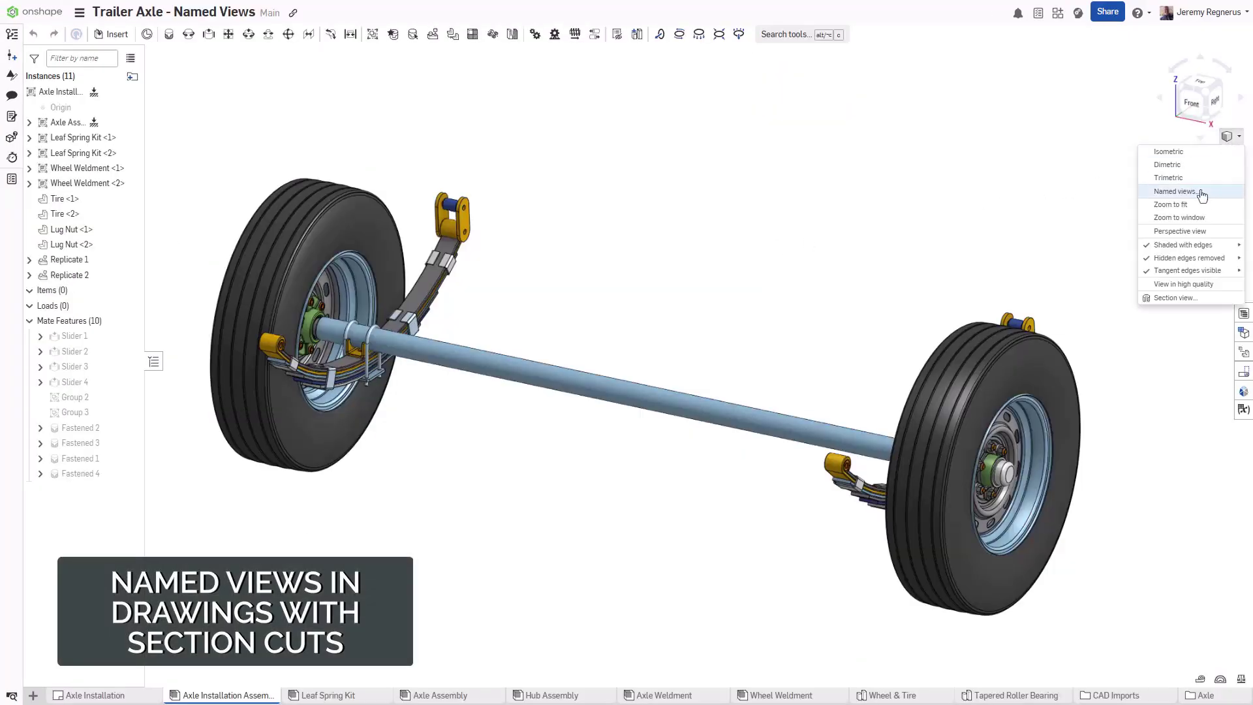
click(1169, 194)
click(236, 99)
click(218, 127)
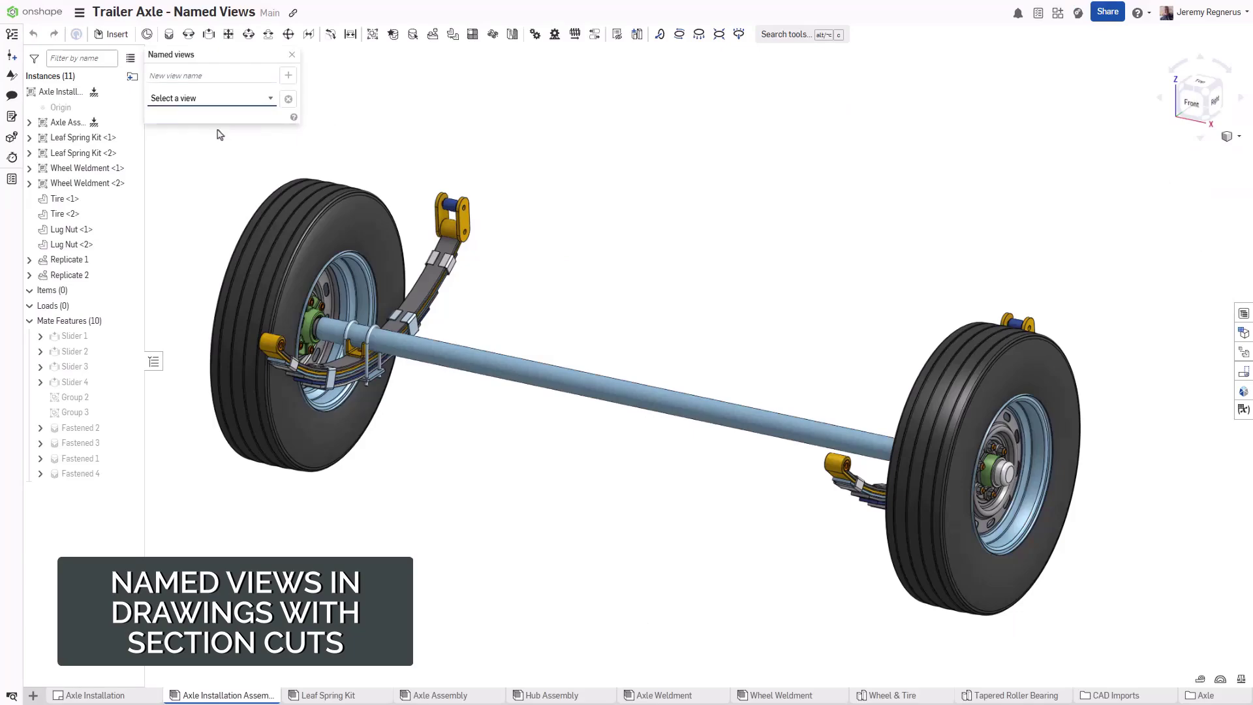
click(292, 55)
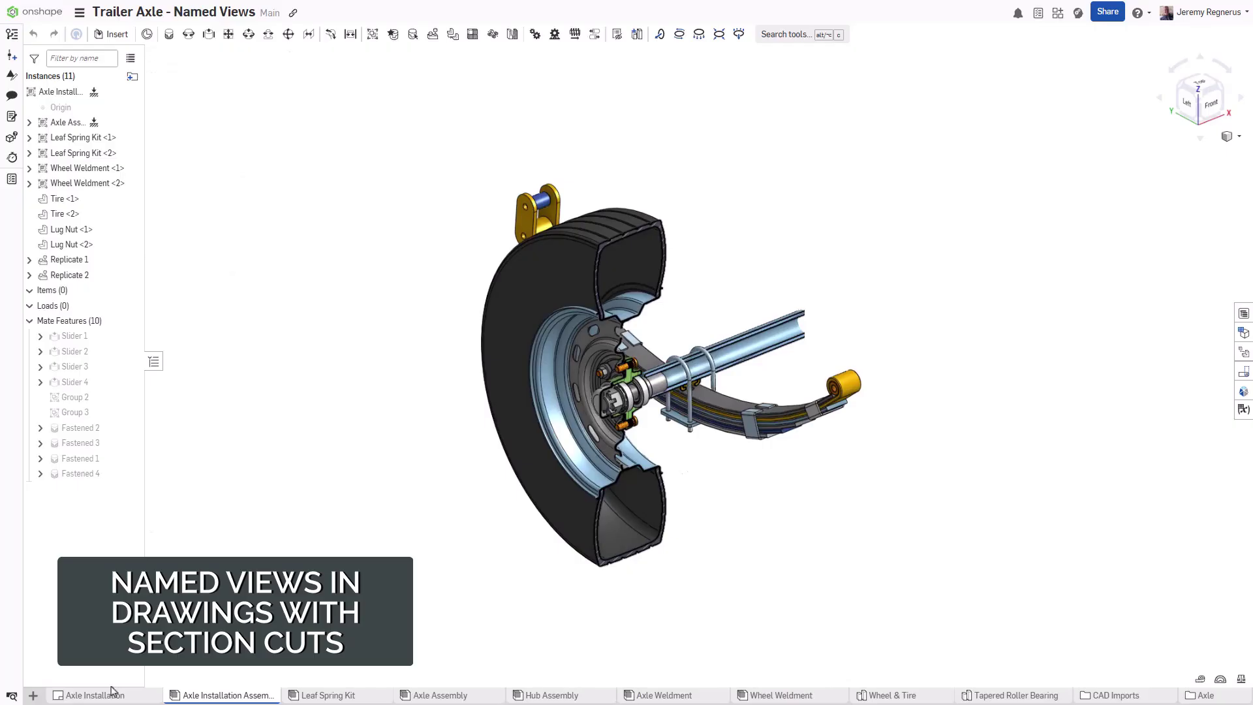
Place a Reverse Iso Section view of Axle Installation Assembly at the drawing sheet centre
click(110, 697)
right_click(465, 309)
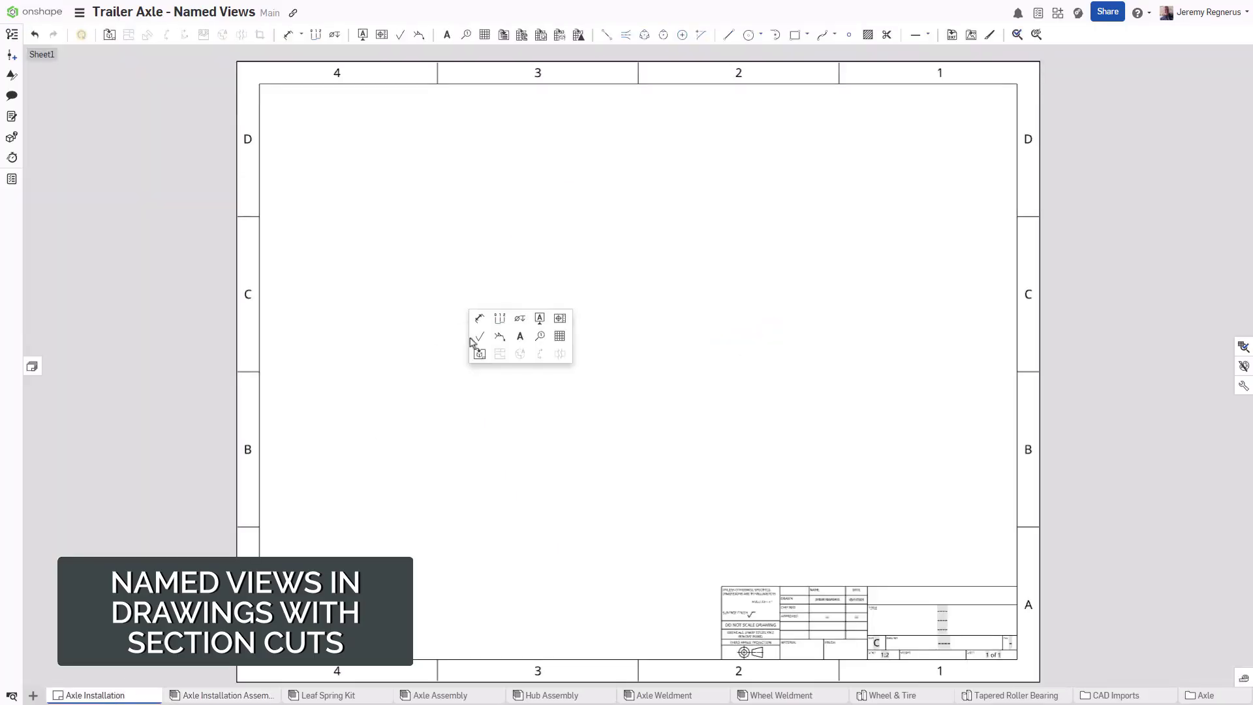
click(476, 357)
click(116, 75)
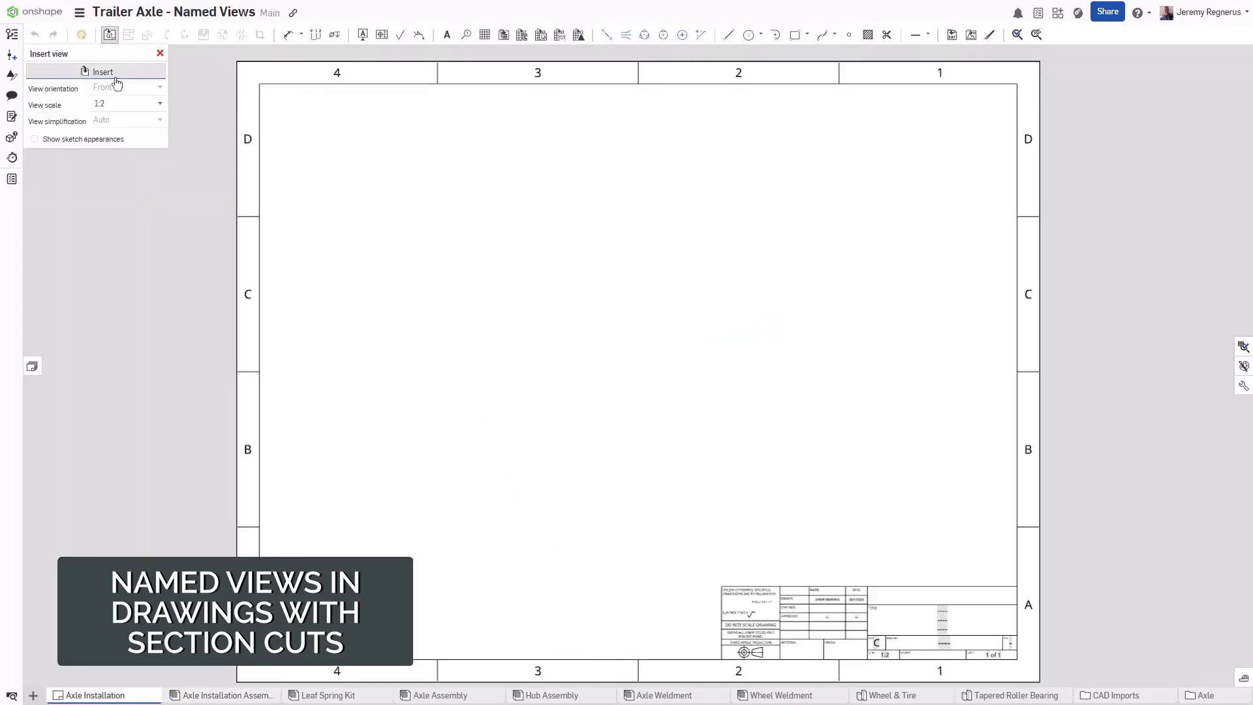
click(311, 114)
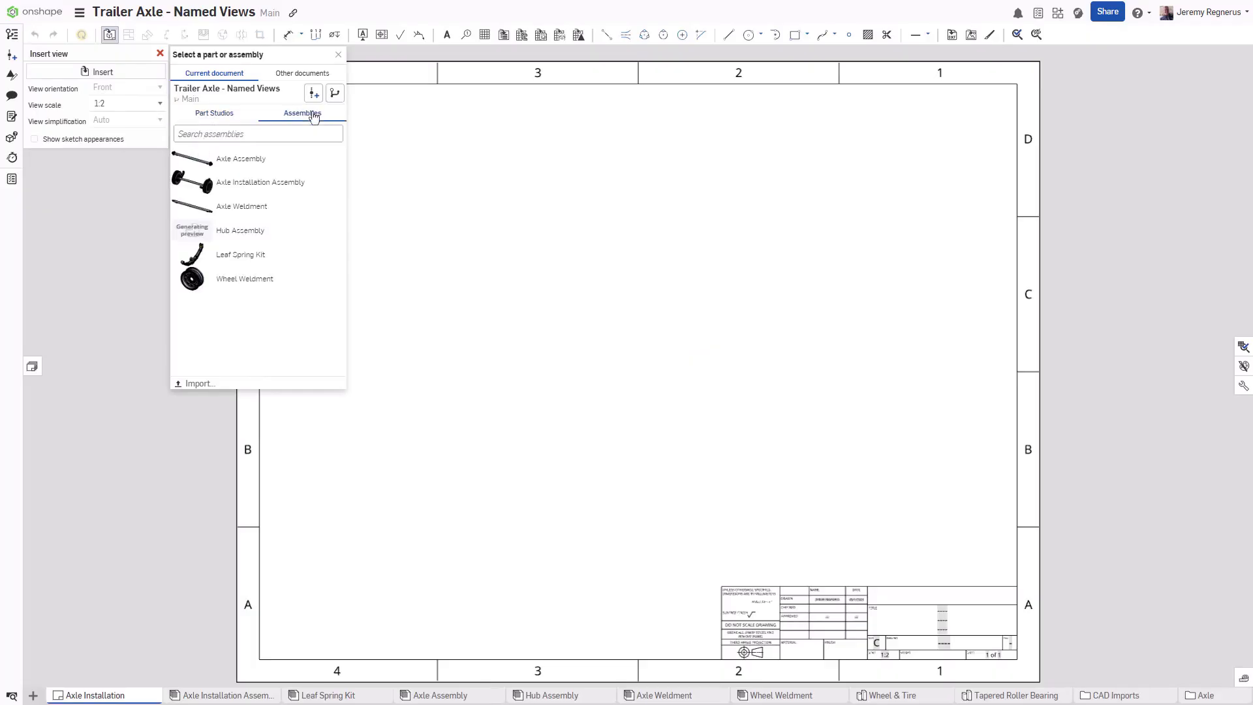
click(252, 186)
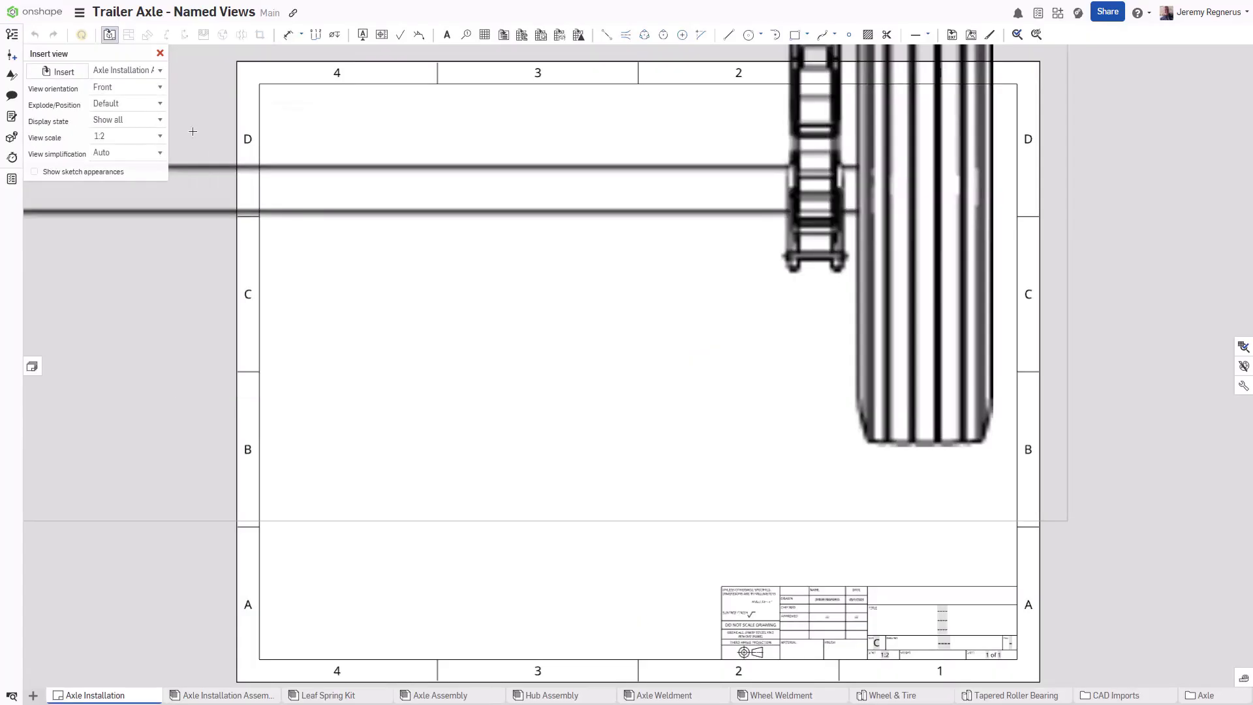
click(127, 87)
click(136, 226)
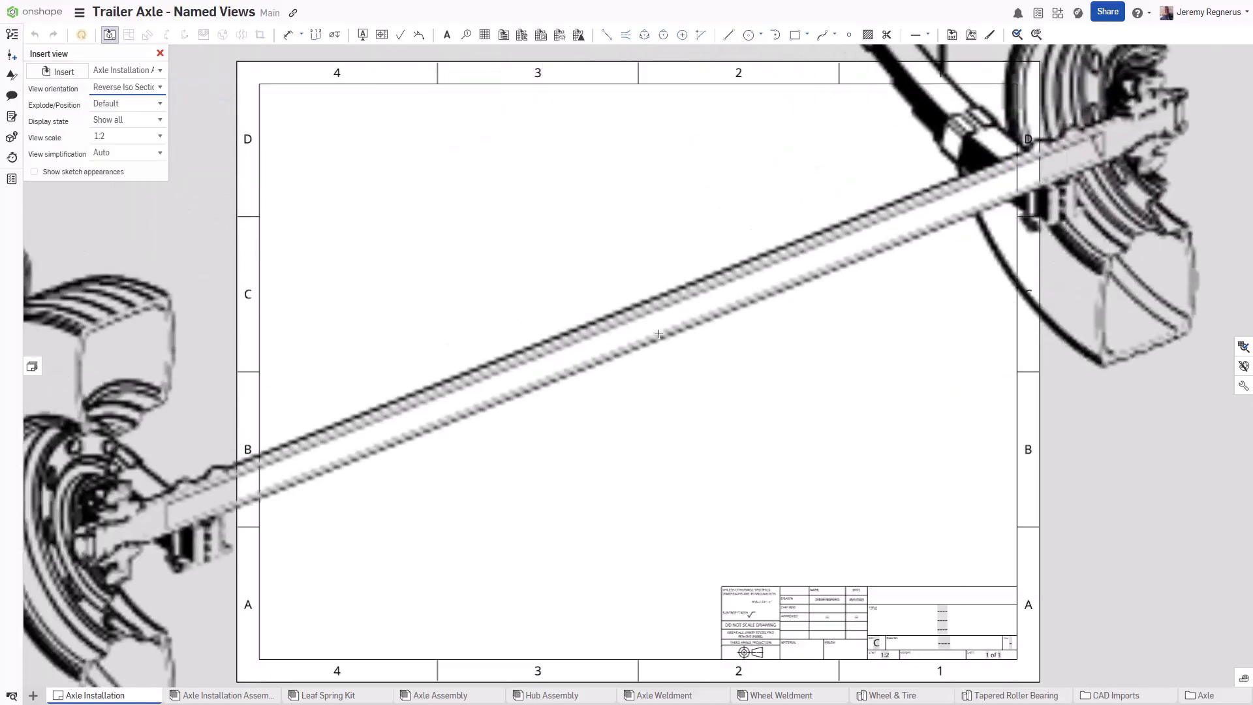
click(658, 334)
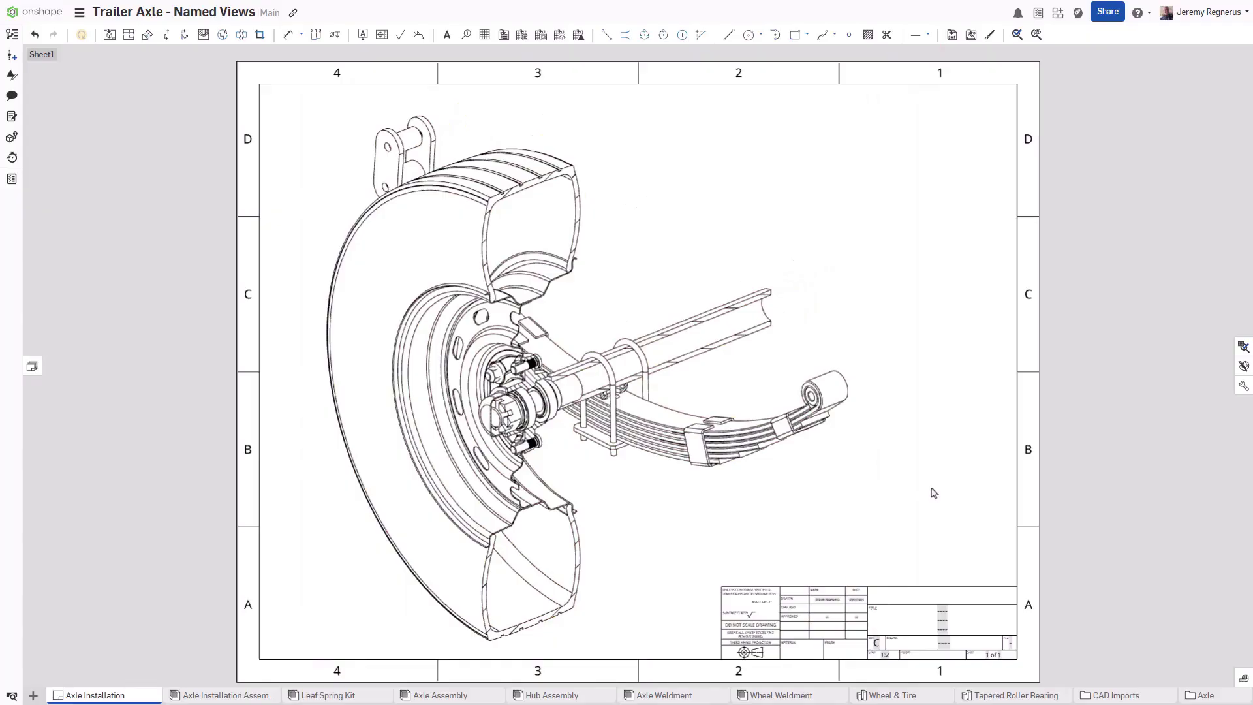
Insert a 1:2 right-side view of the Hub Assembly at the sheet's lower left
click(412, 482)
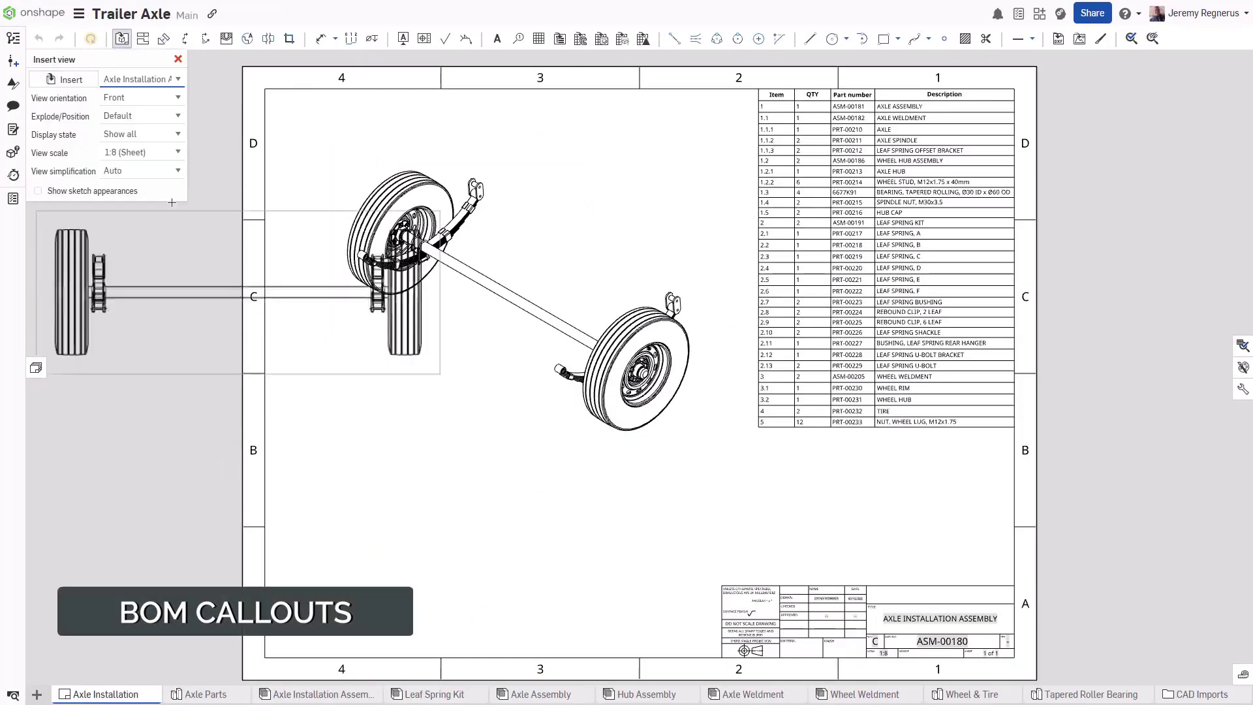
click(65, 79)
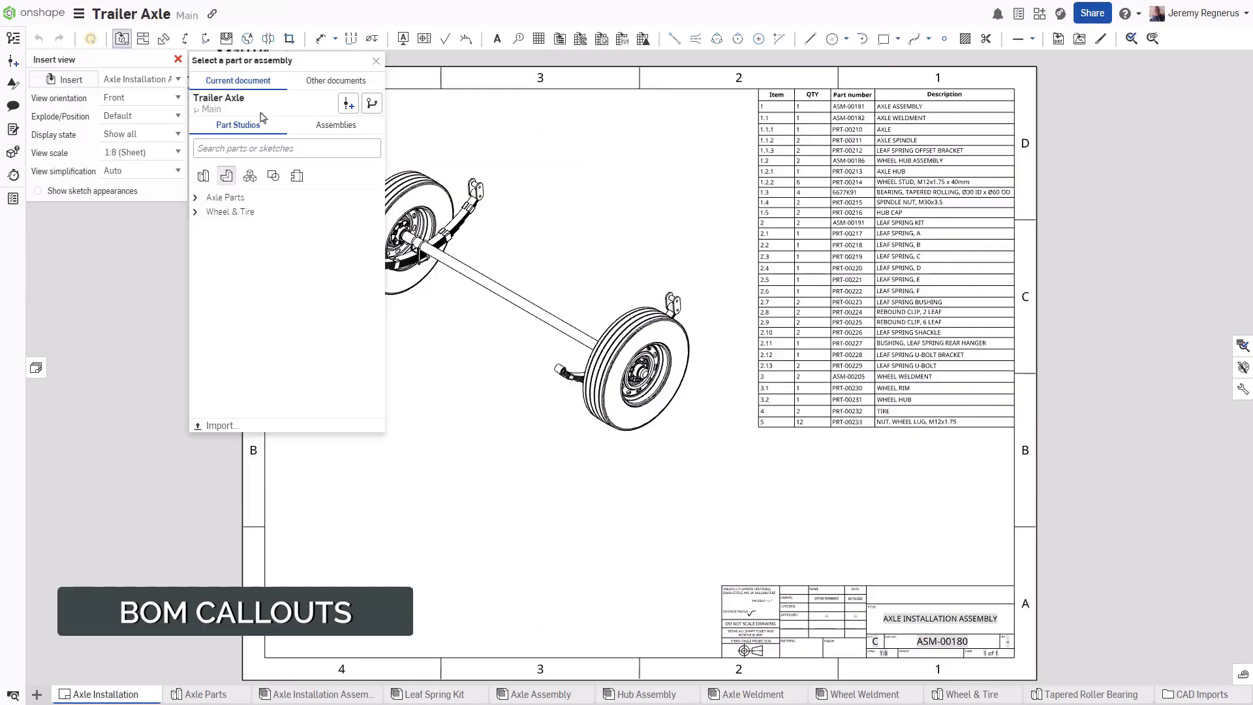
click(332, 124)
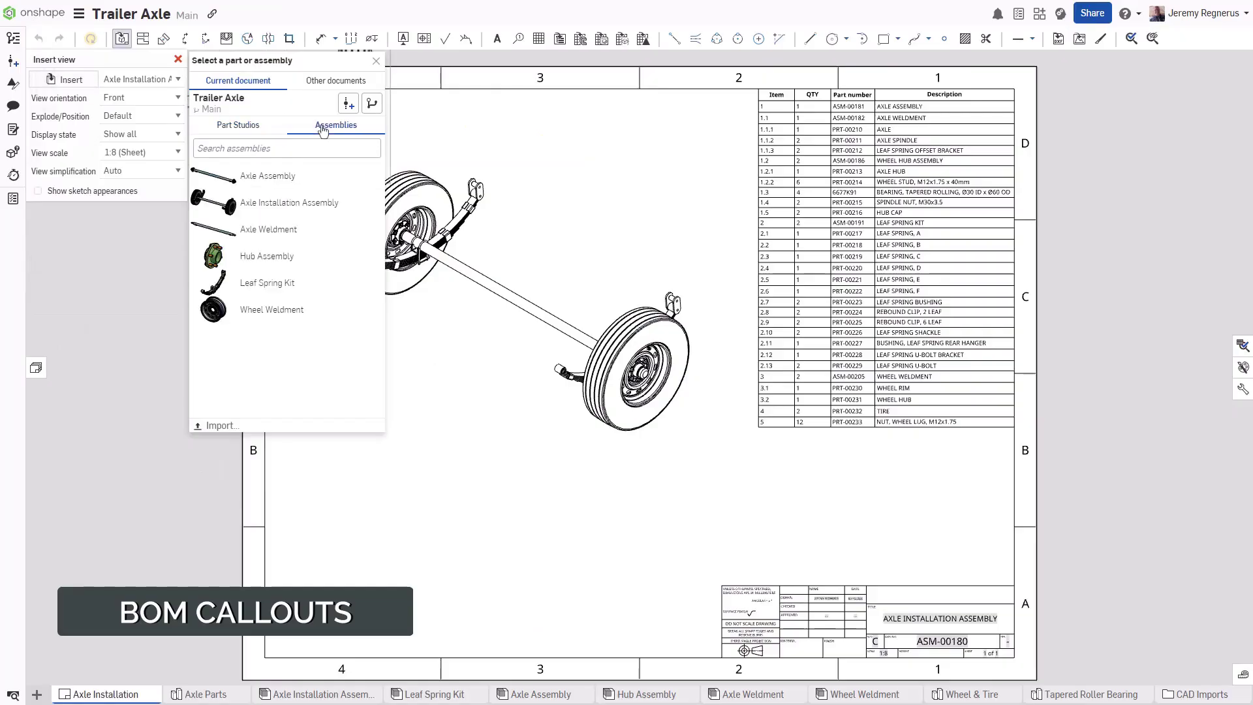
click(263, 257)
click(179, 155)
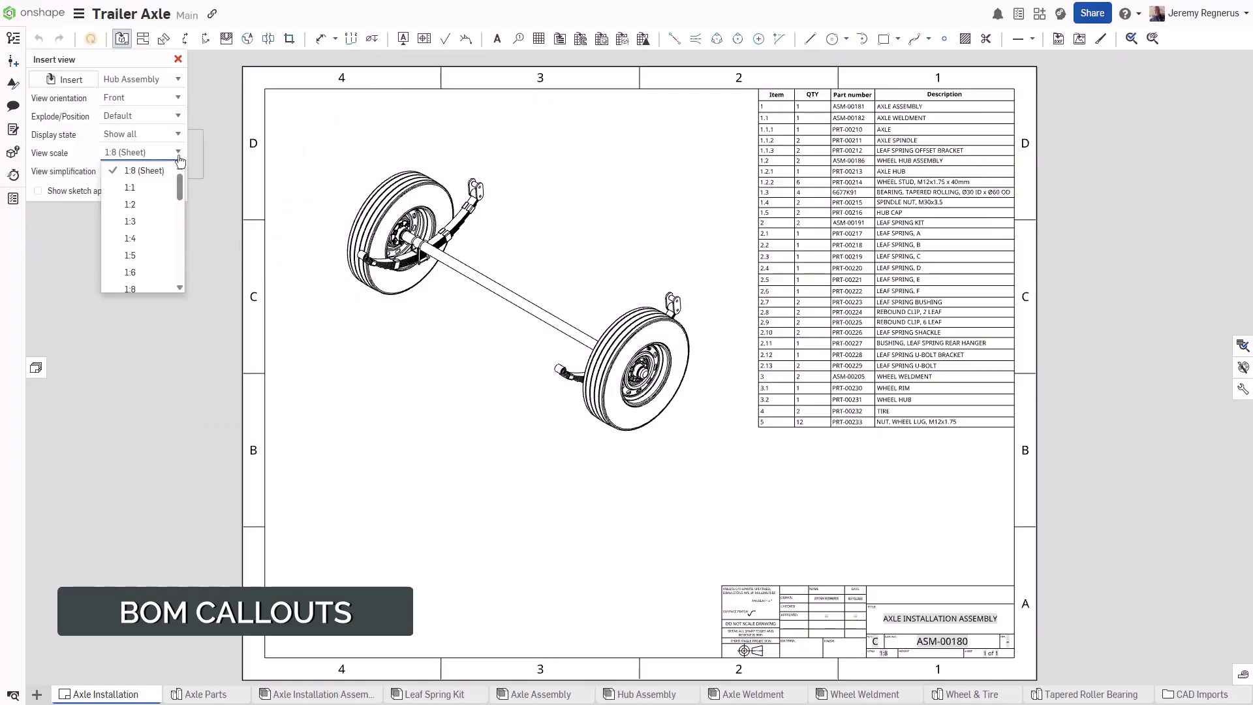
click(148, 205)
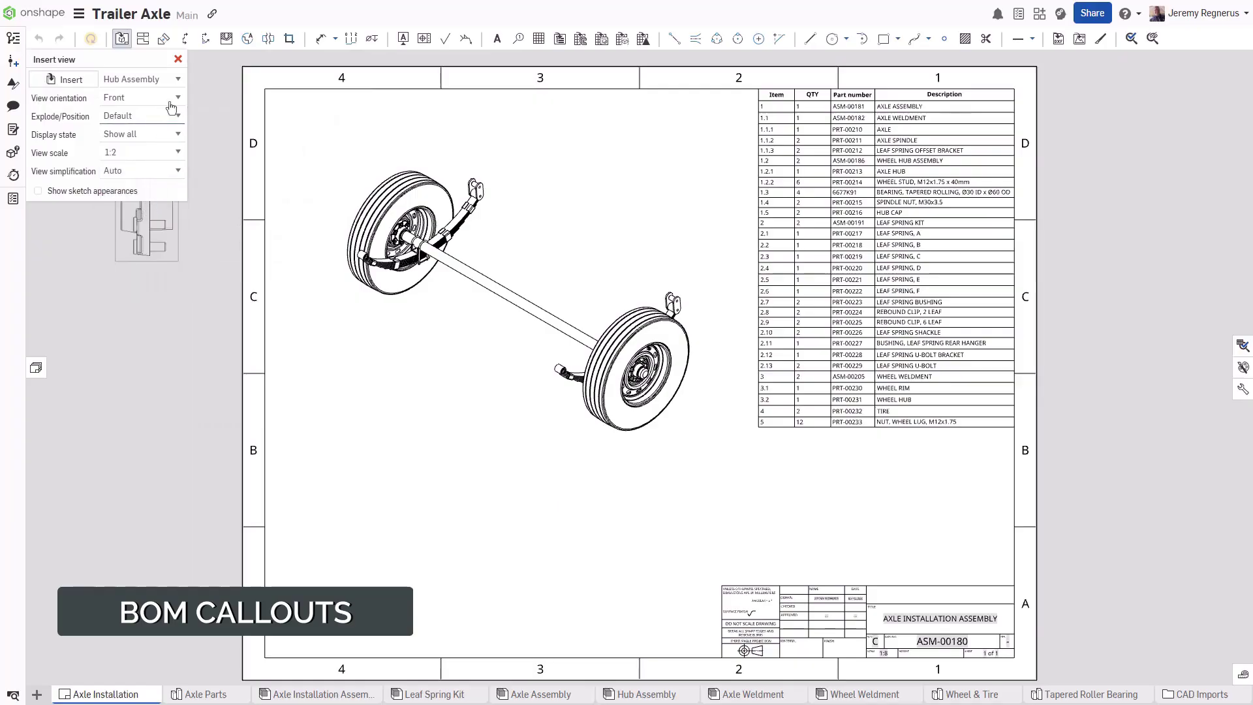
click(175, 98)
click(115, 149)
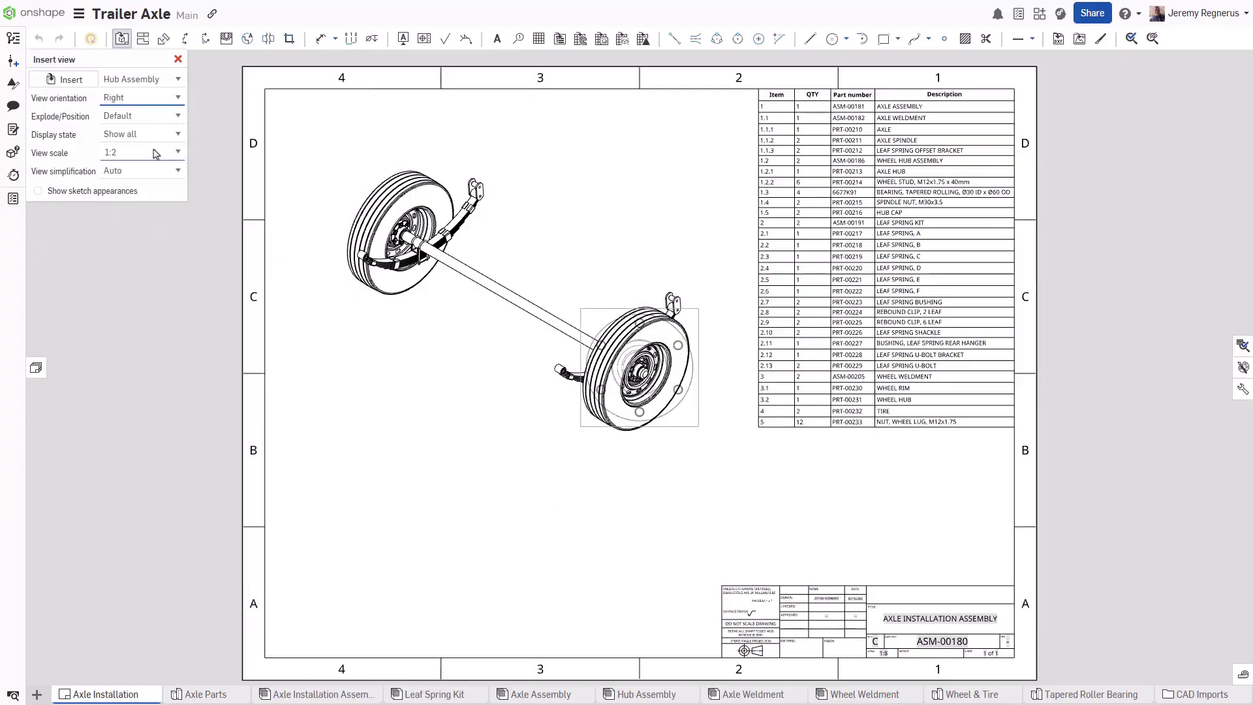
click(396, 548)
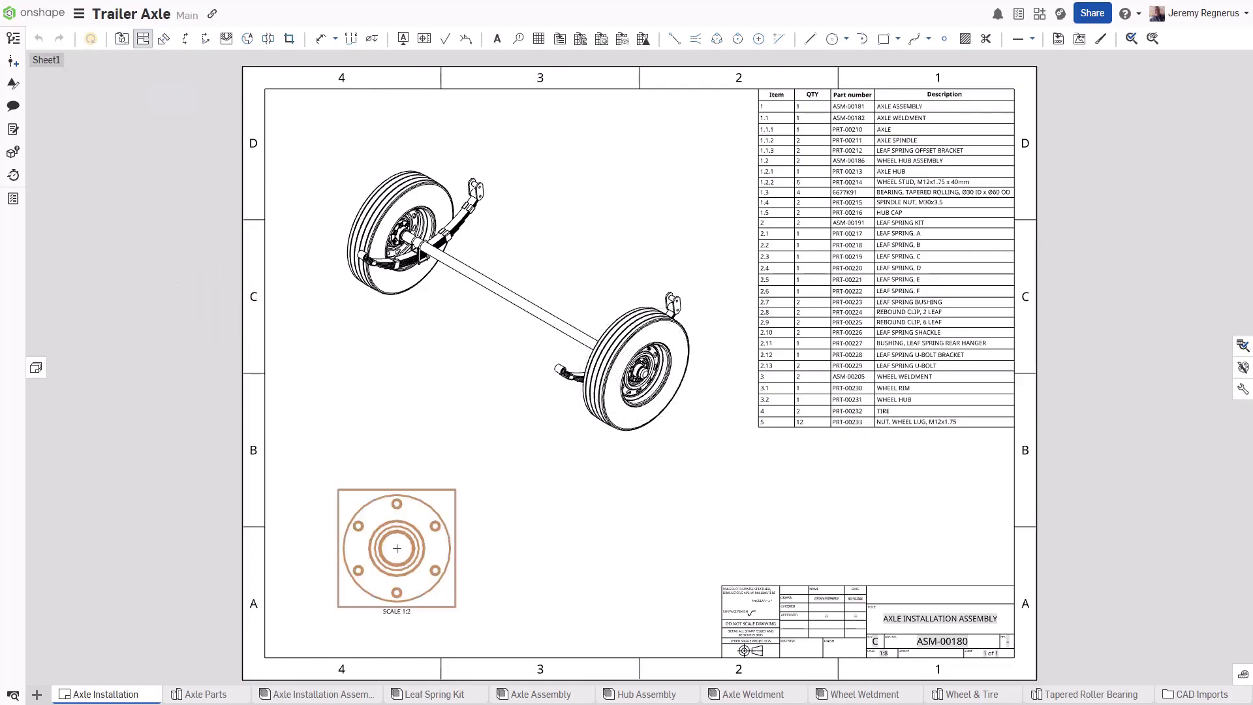
Cut section A-A through the hub centre and place it to the right
click(482, 604)
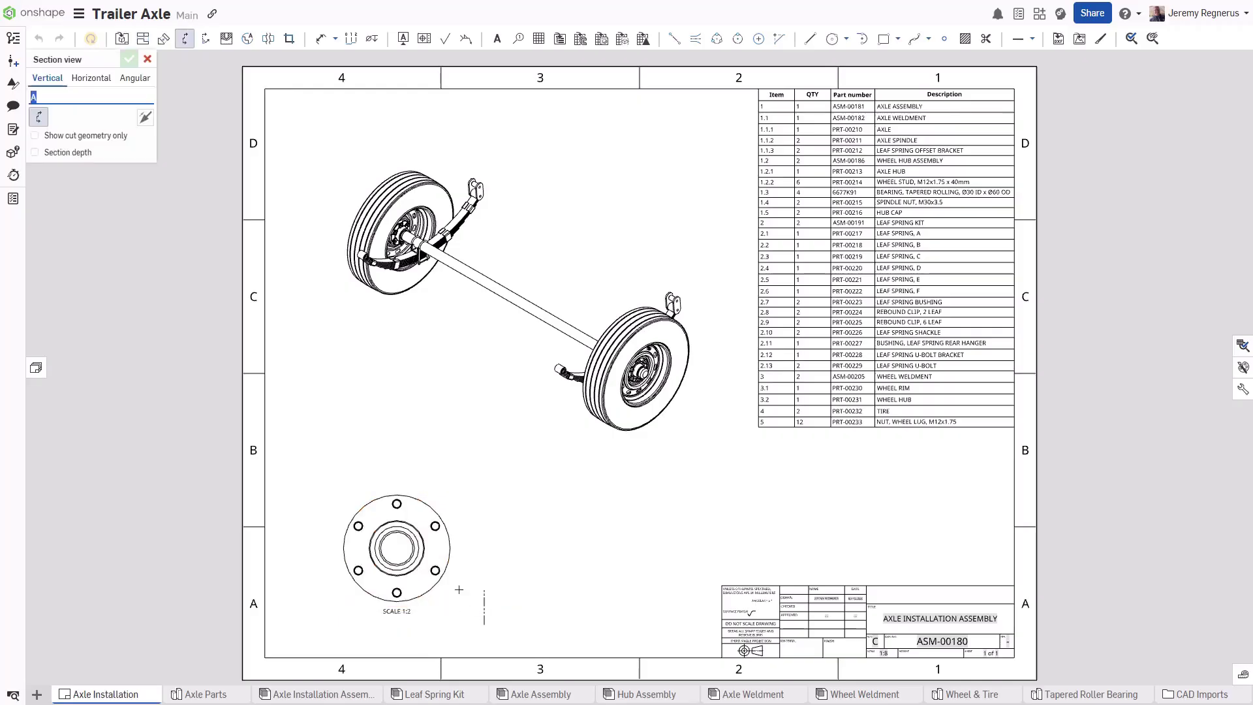
click(397, 548)
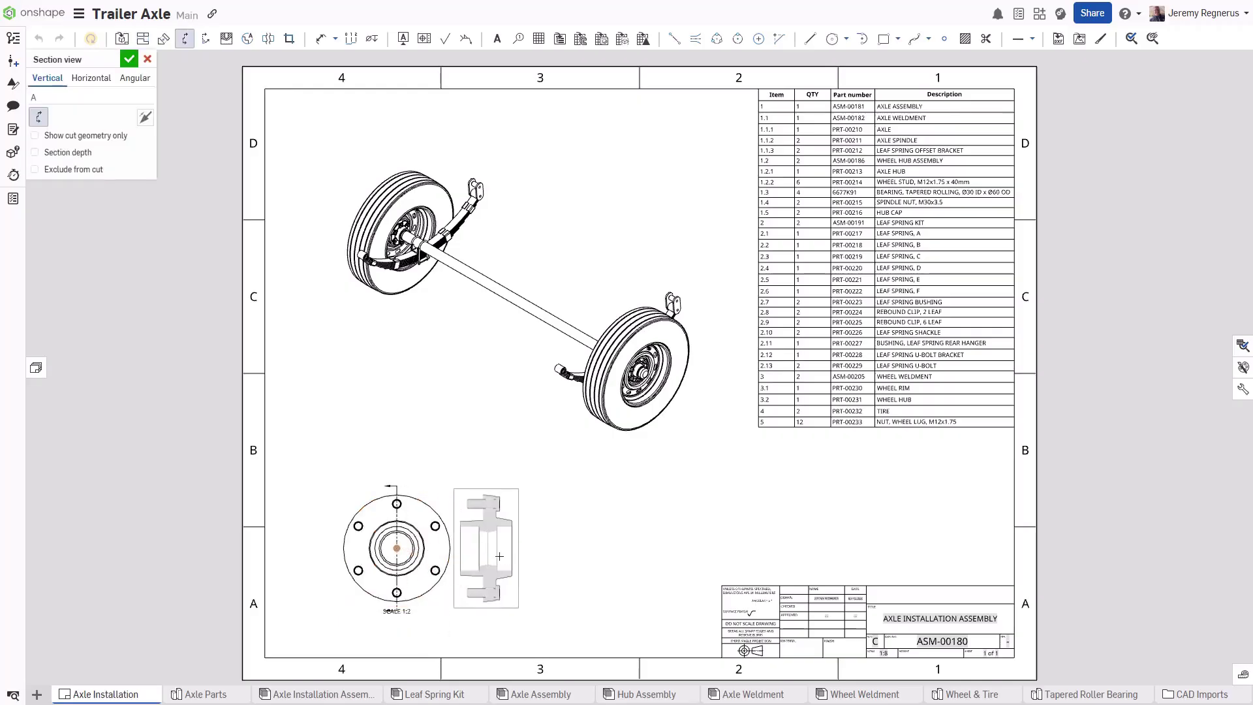
click(566, 555)
scroll(566, 555, up, 5)
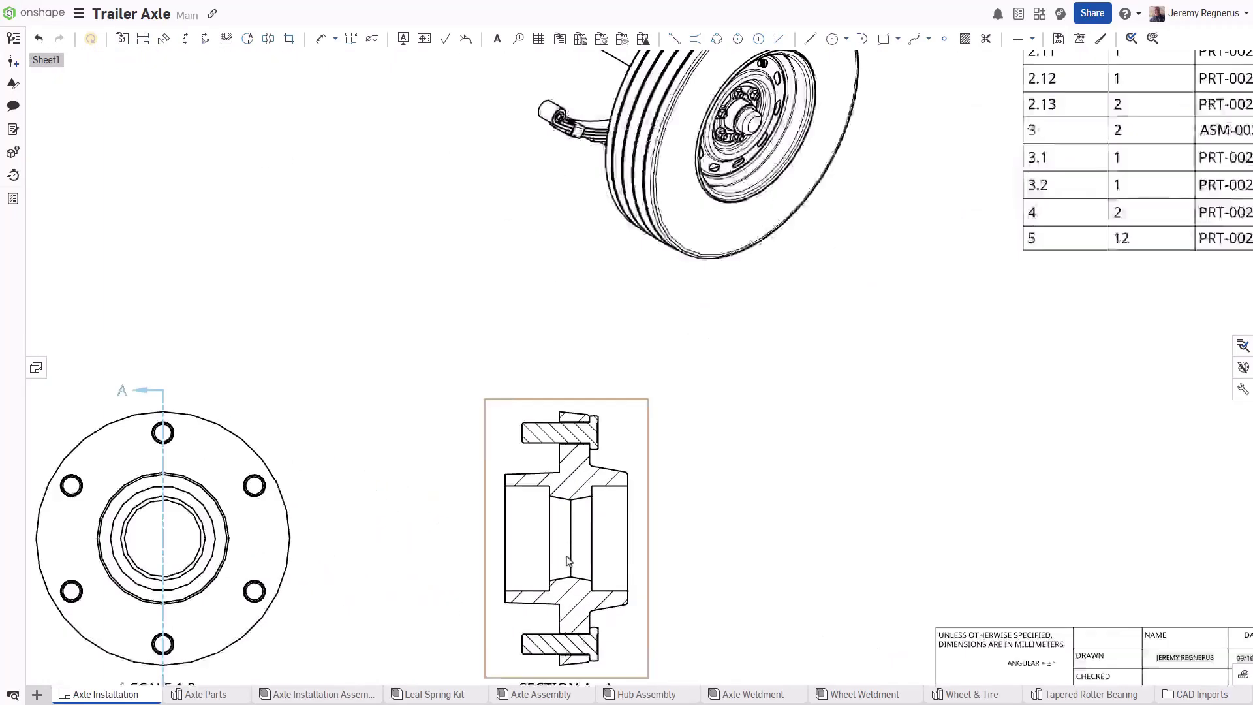
Attach callouts 1.2.2 to the upper flange and 1.2.1 to the top part, then fit the sheet
right_click(448, 347)
click(528, 380)
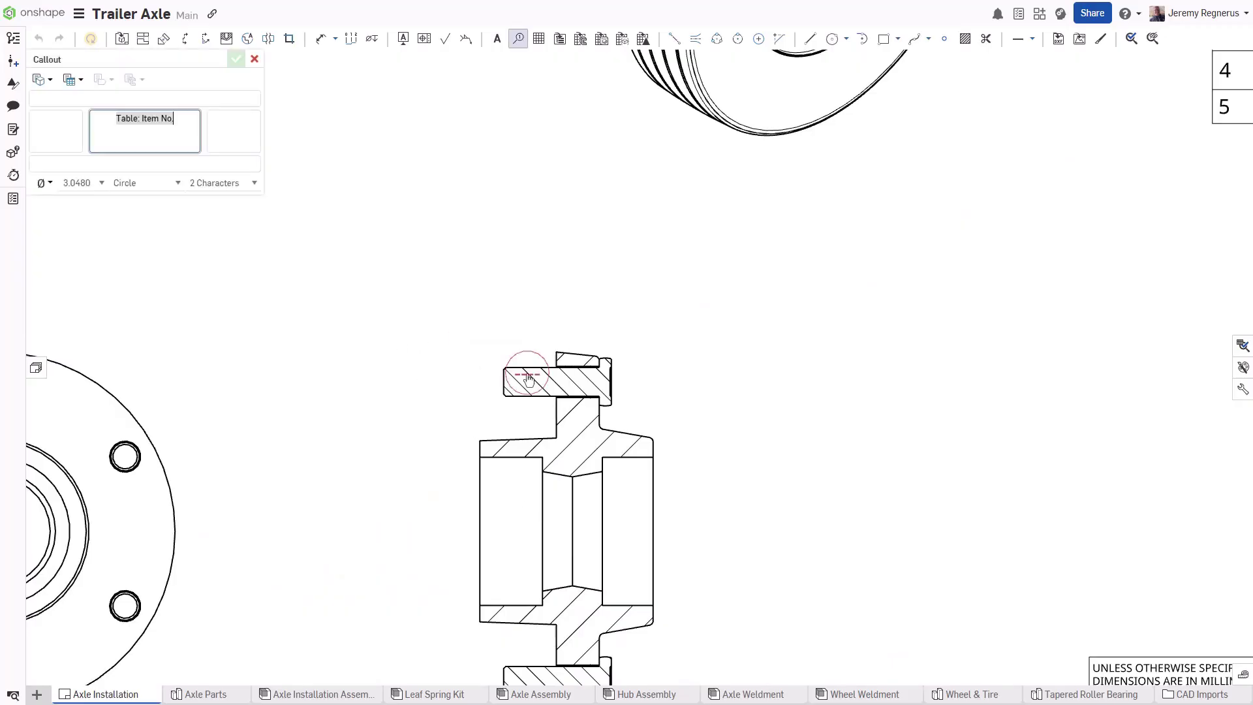
click(501, 379)
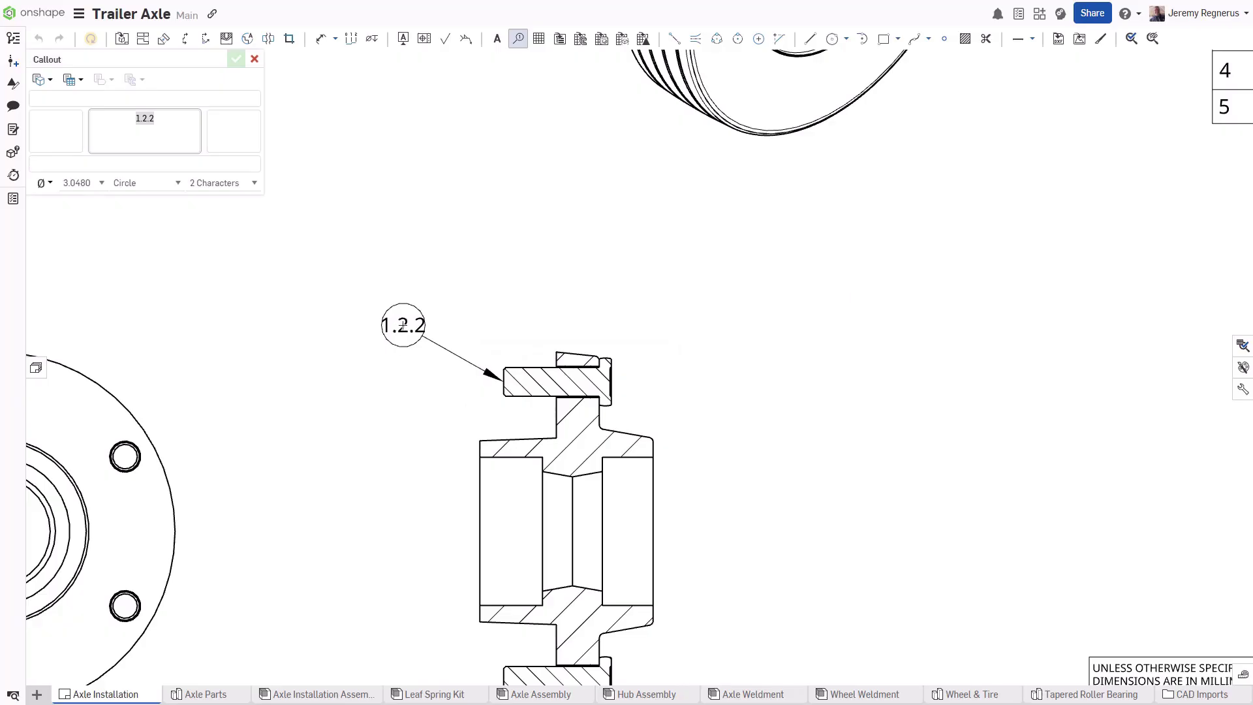
click(403, 325)
click(578, 354)
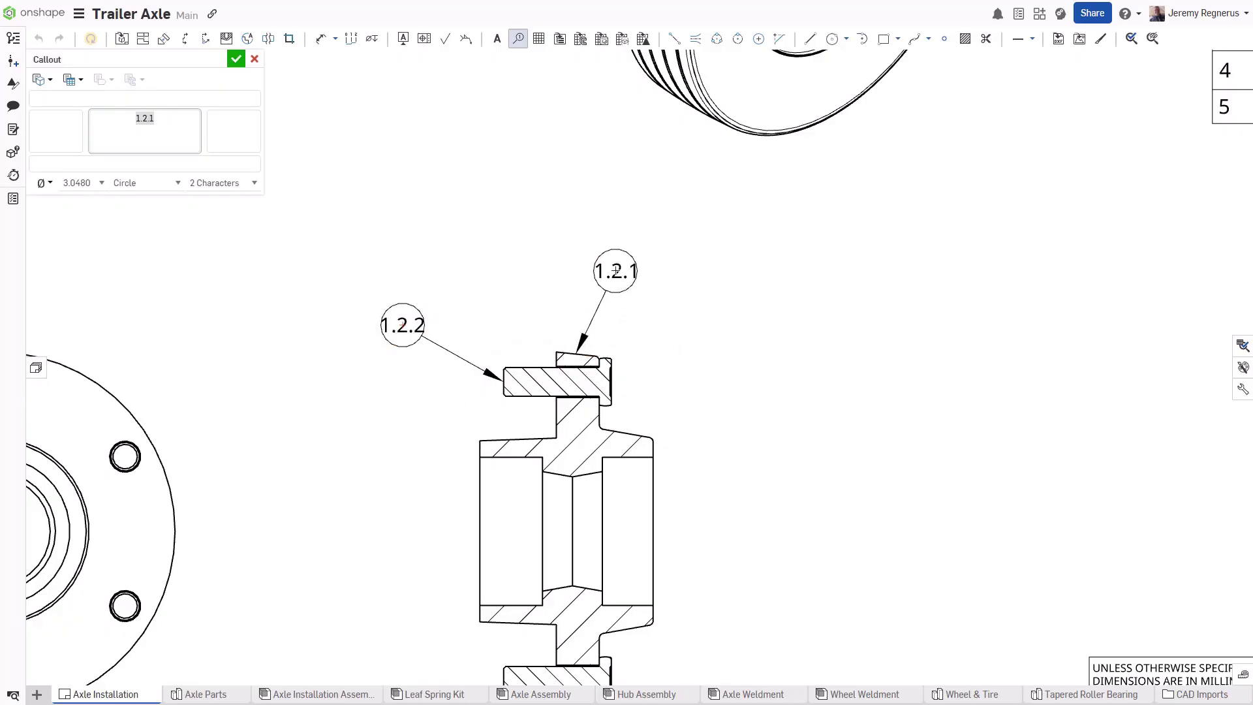
click(615, 270)
key(Escape)
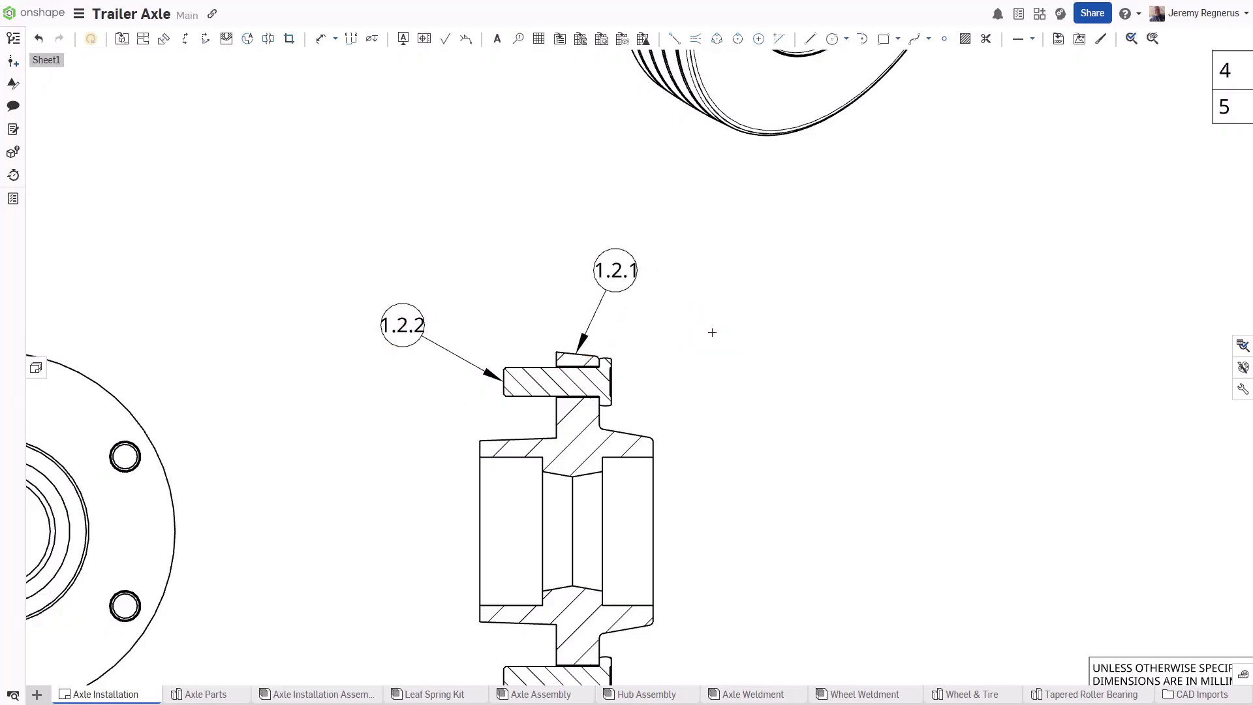
key(f)
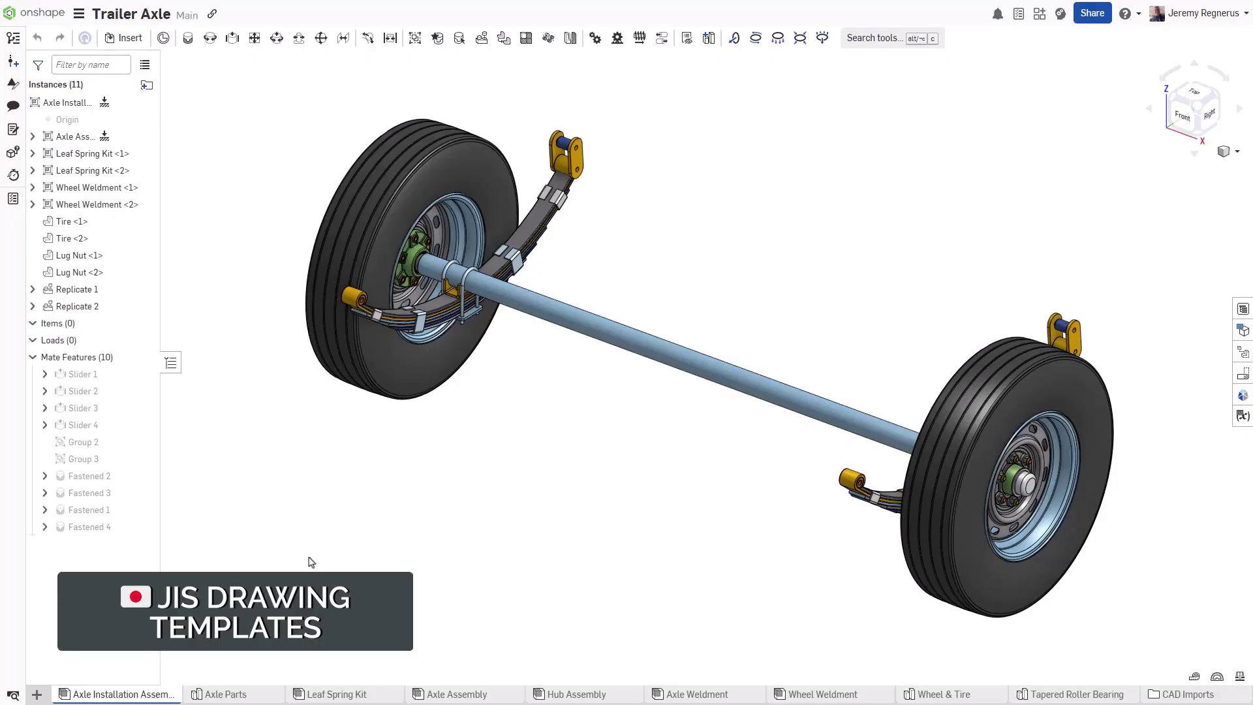
Start a new drawing with a custom Standard JIS template using comma decimal separators
click(37, 695)
click(45, 637)
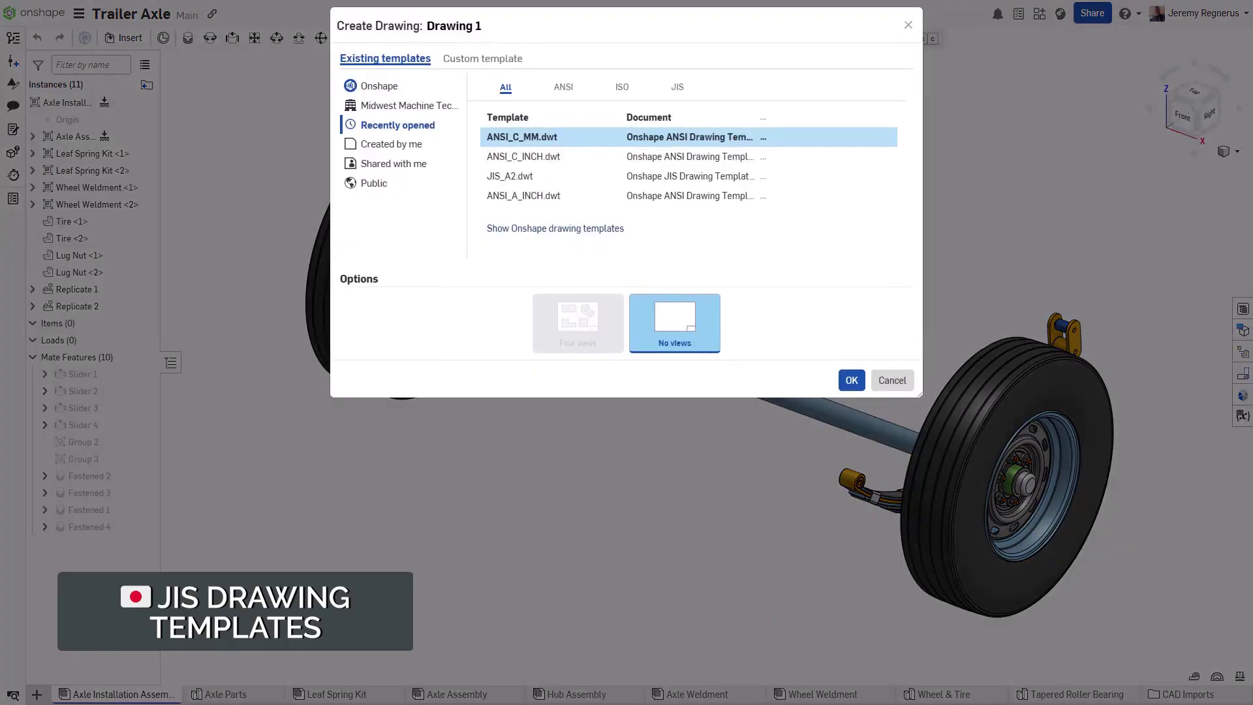
click(484, 61)
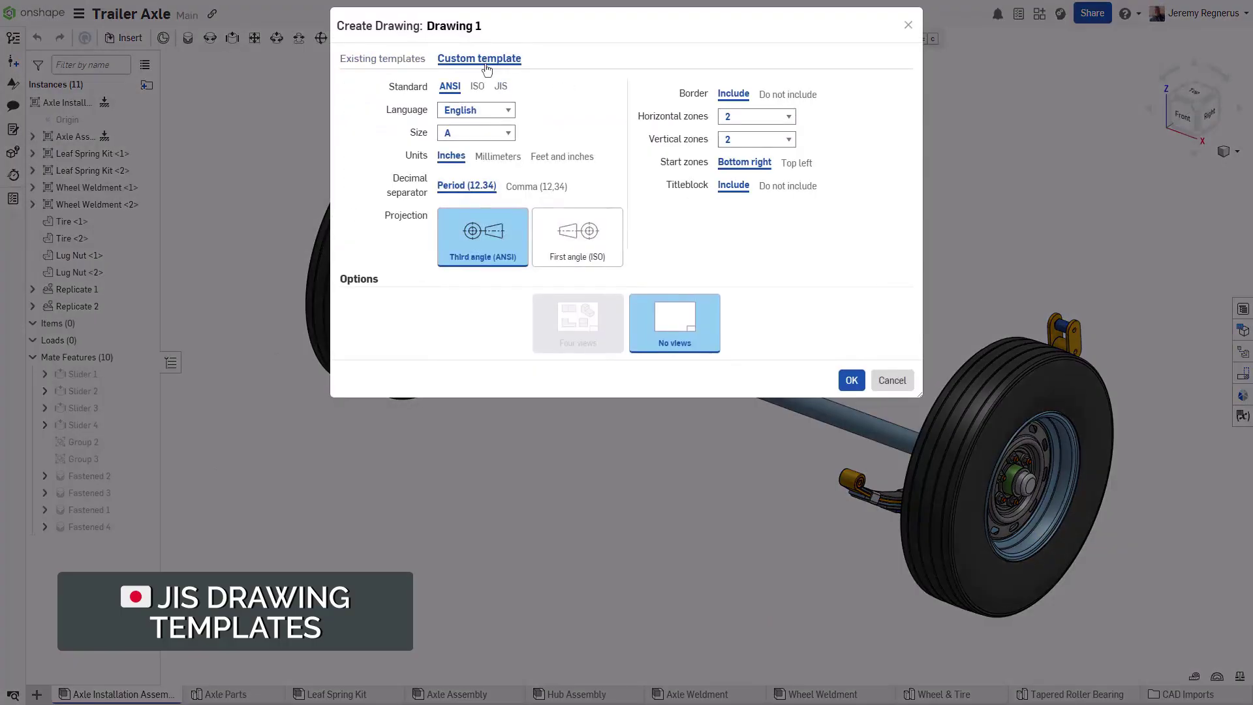
click(501, 88)
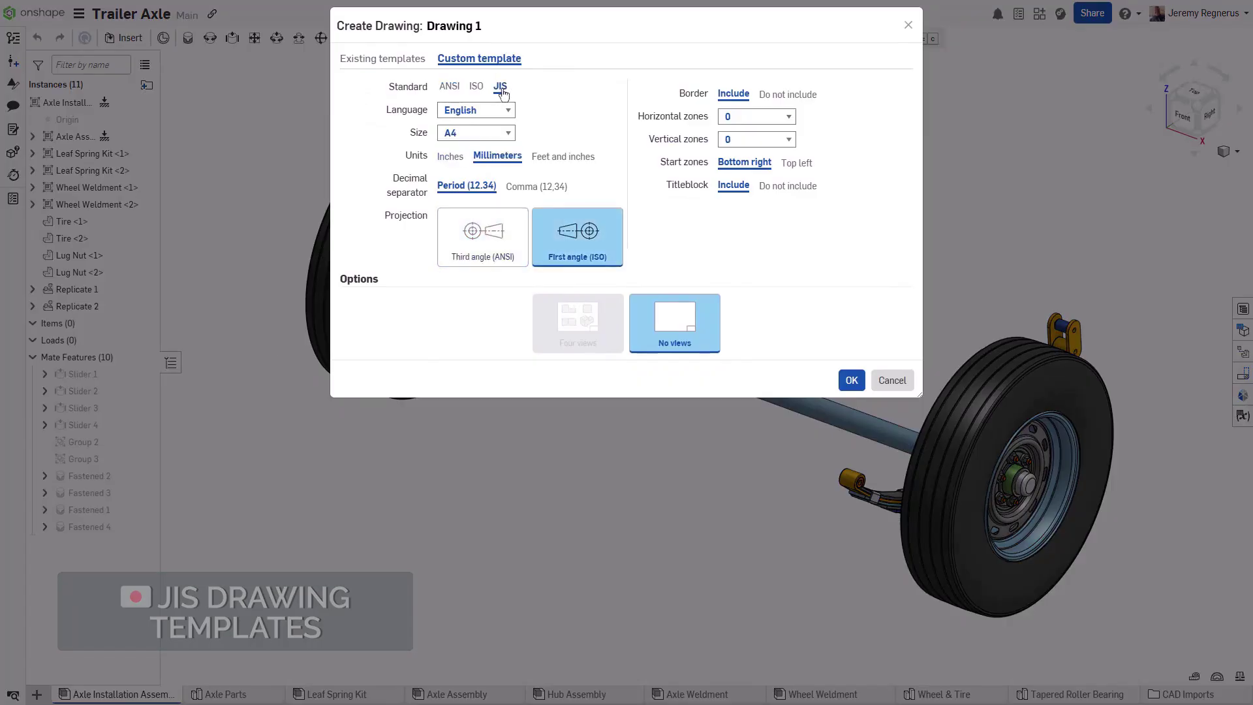
click(507, 113)
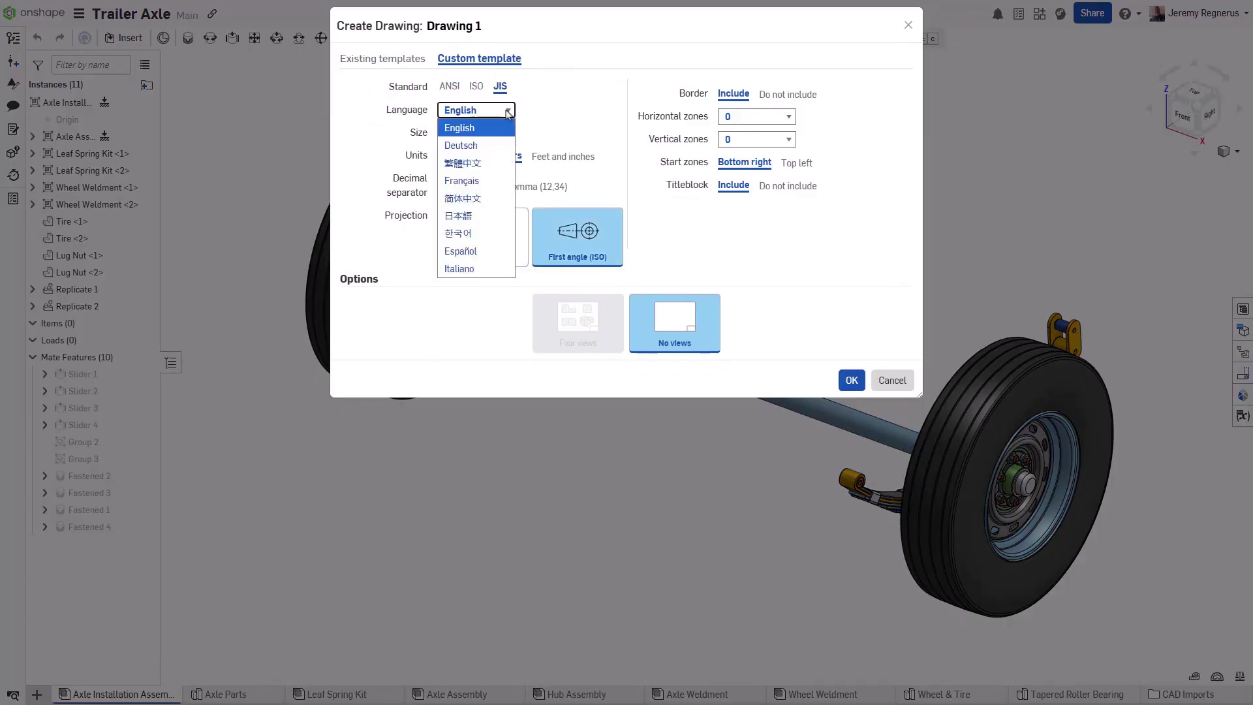
click(529, 186)
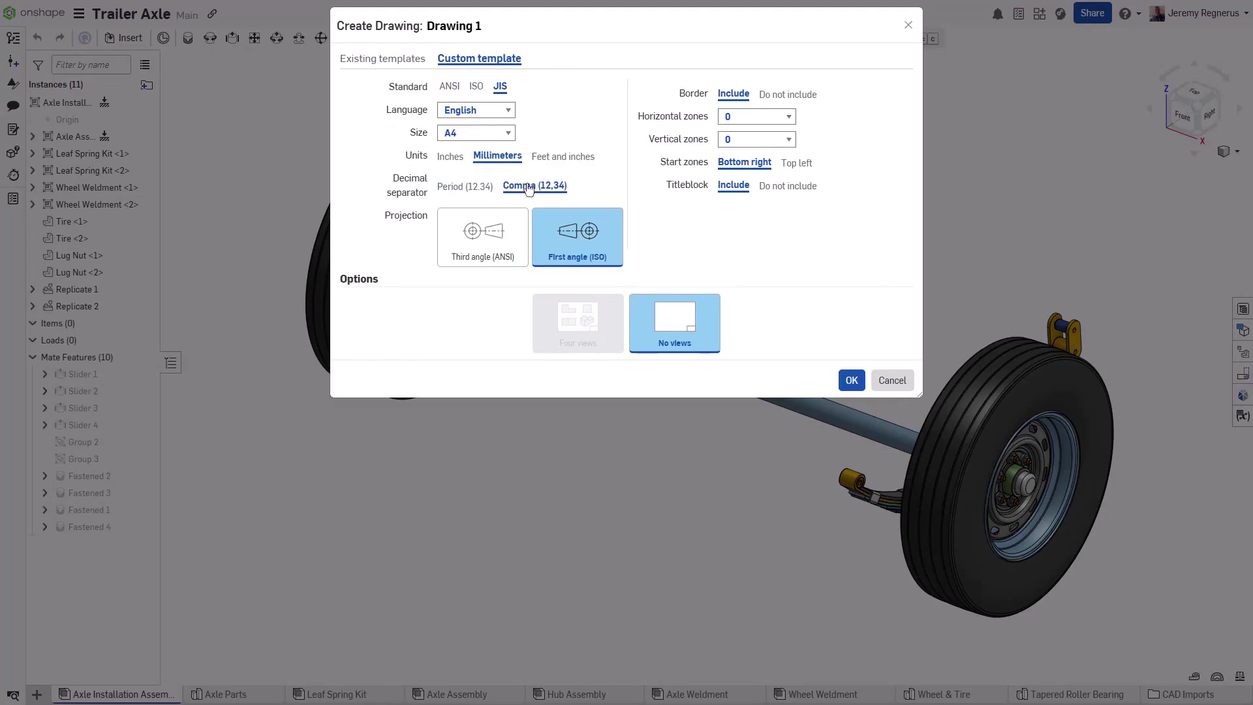
Create the drawing from the built-in JIS_A2.dwt template and show the action items list
click(395, 61)
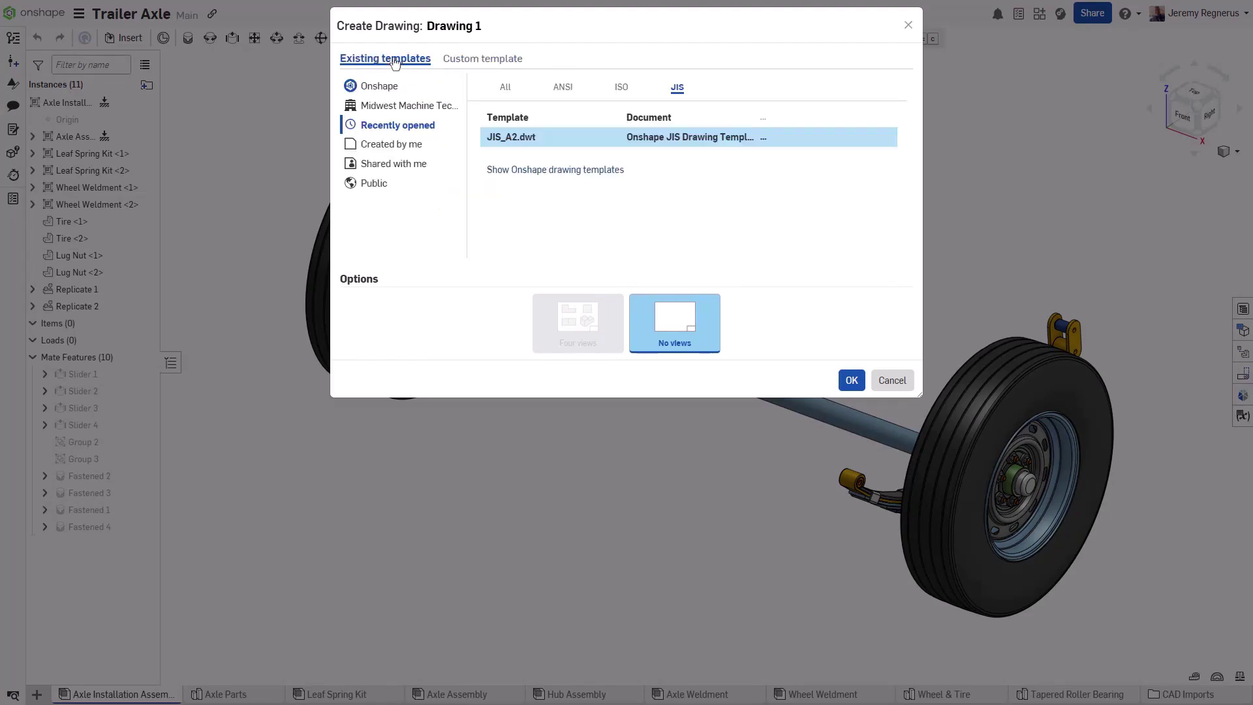
click(531, 170)
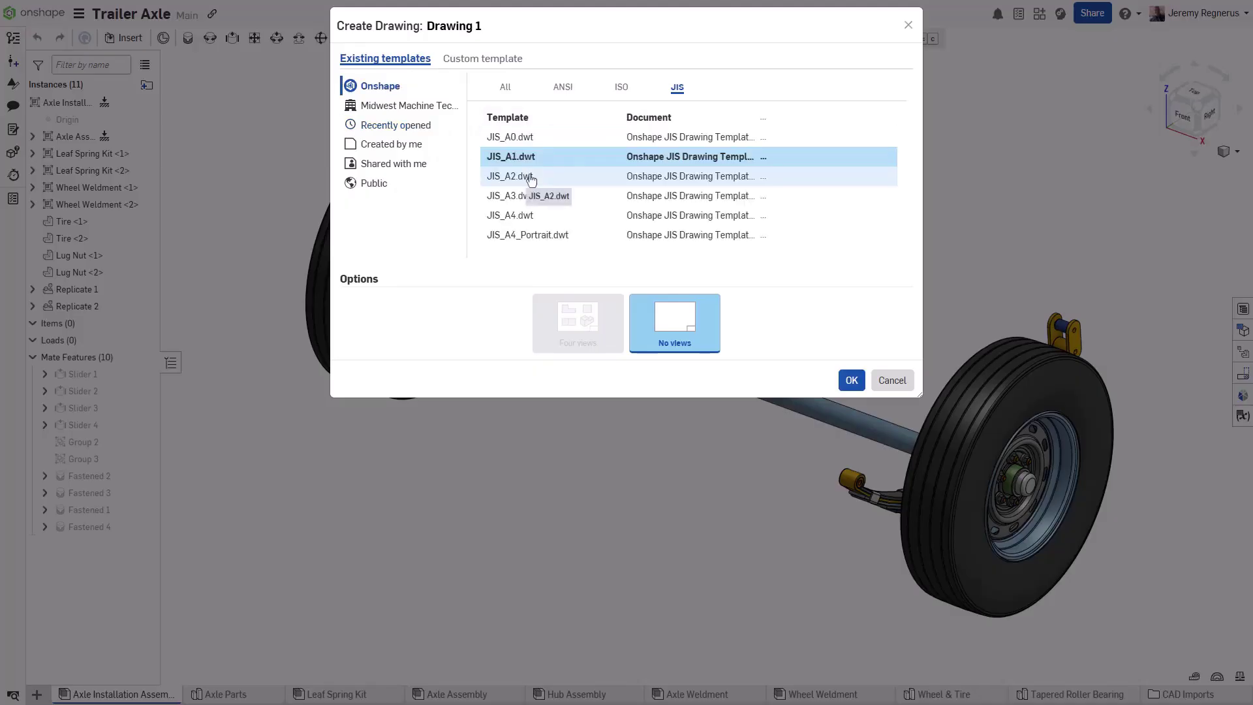
click(528, 183)
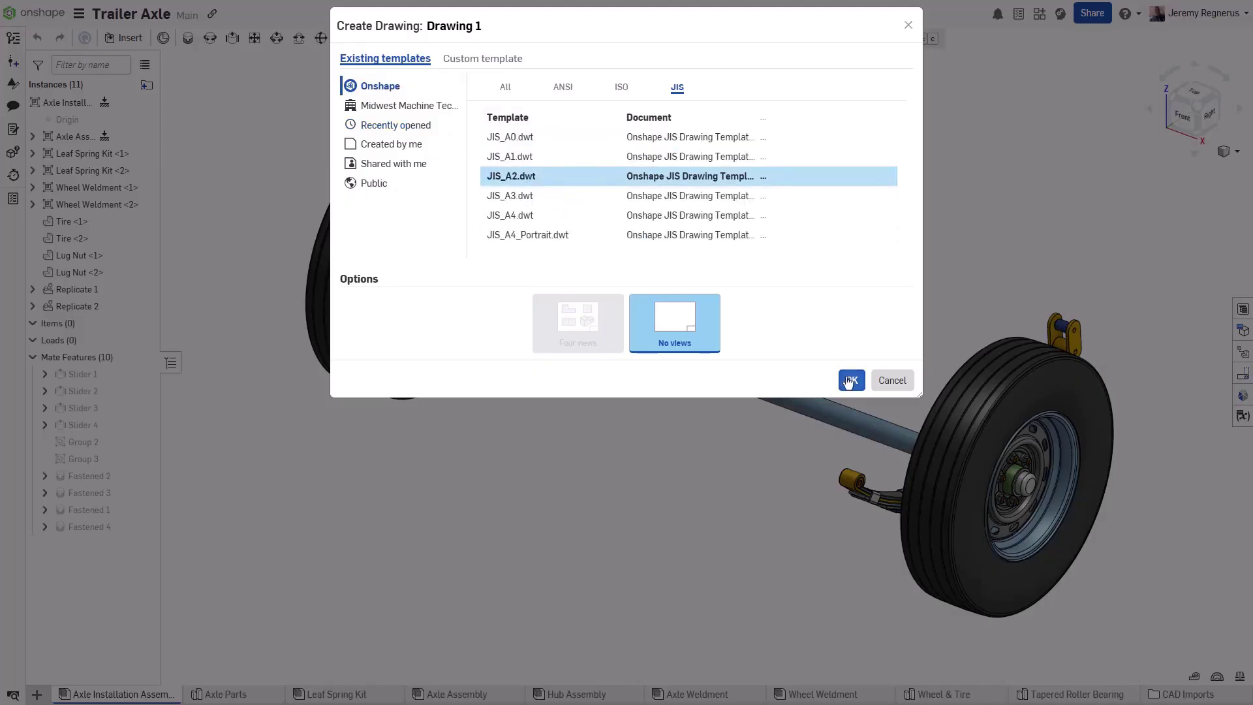
click(849, 381)
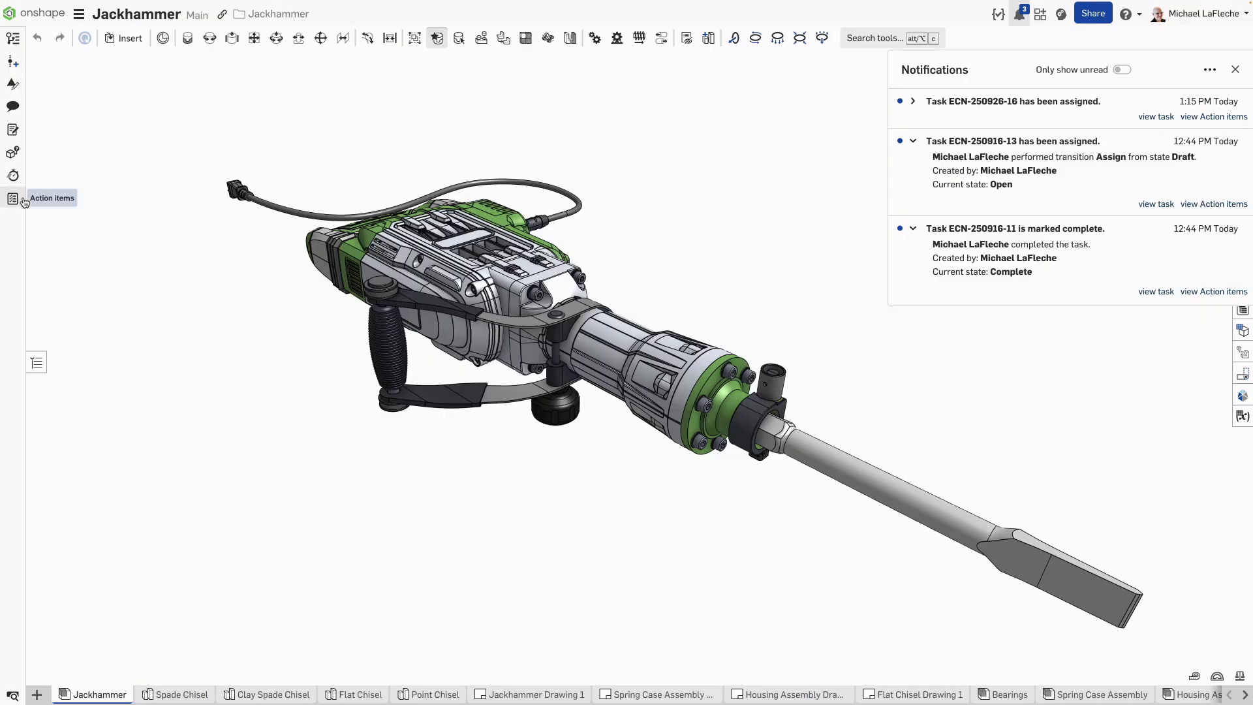
click(13, 199)
Clear the type filter, set status to Any, and expand the comment and task ECN-250916-11
click(64, 95)
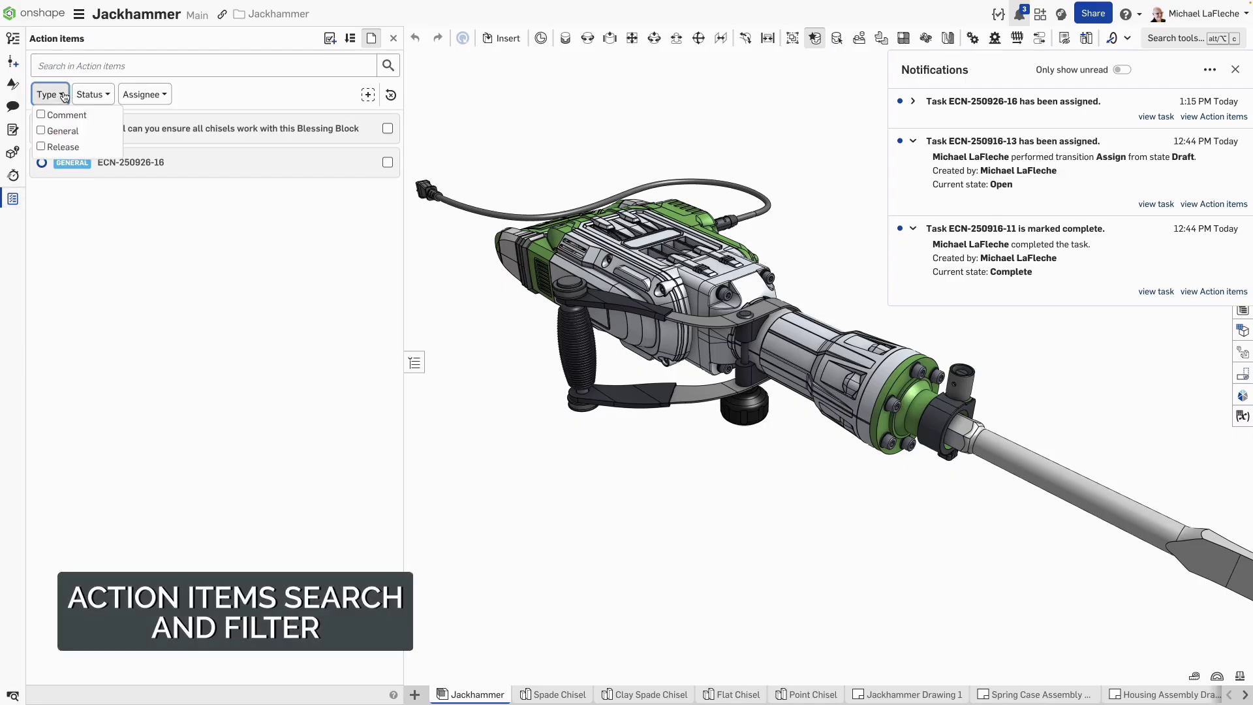
click(56, 132)
click(55, 148)
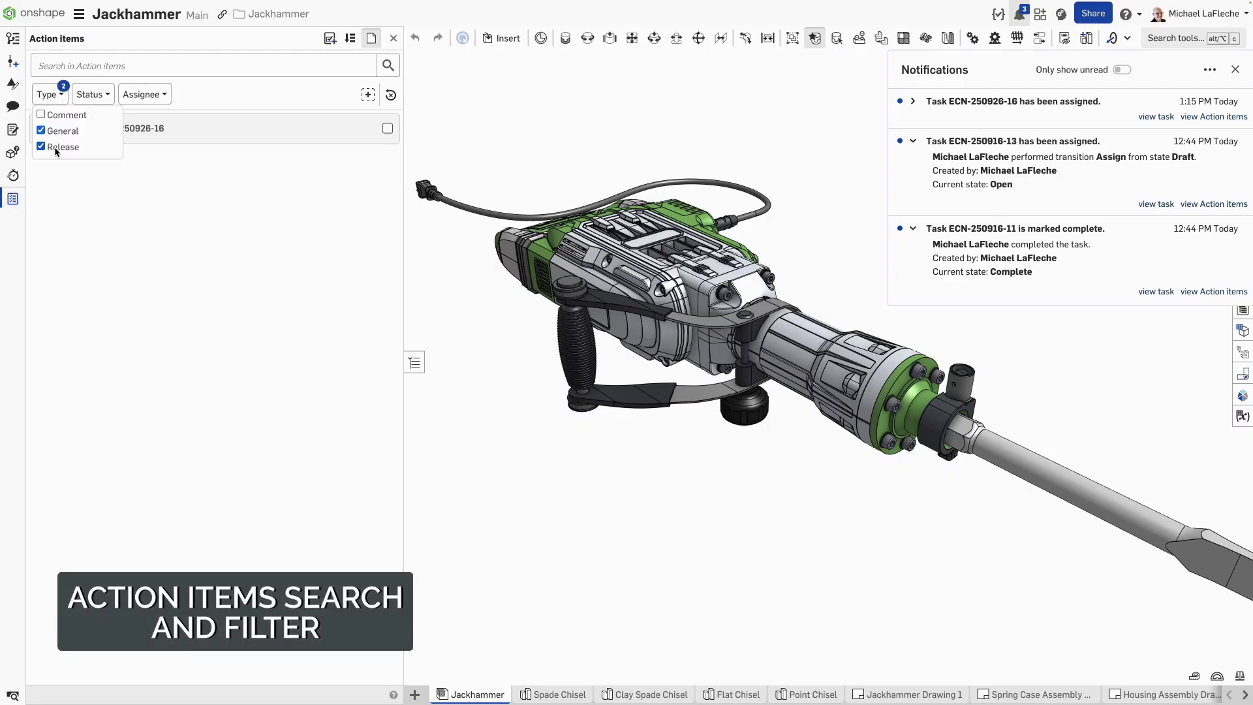
click(58, 132)
click(95, 98)
click(100, 119)
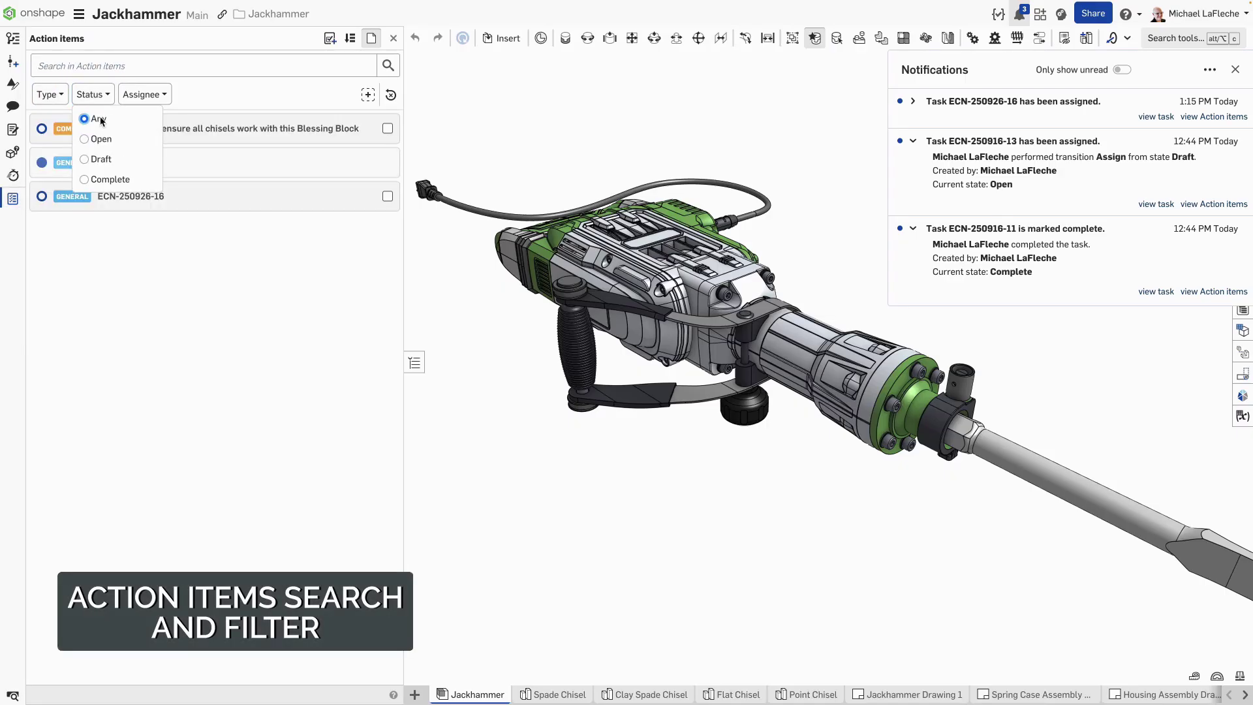
click(294, 87)
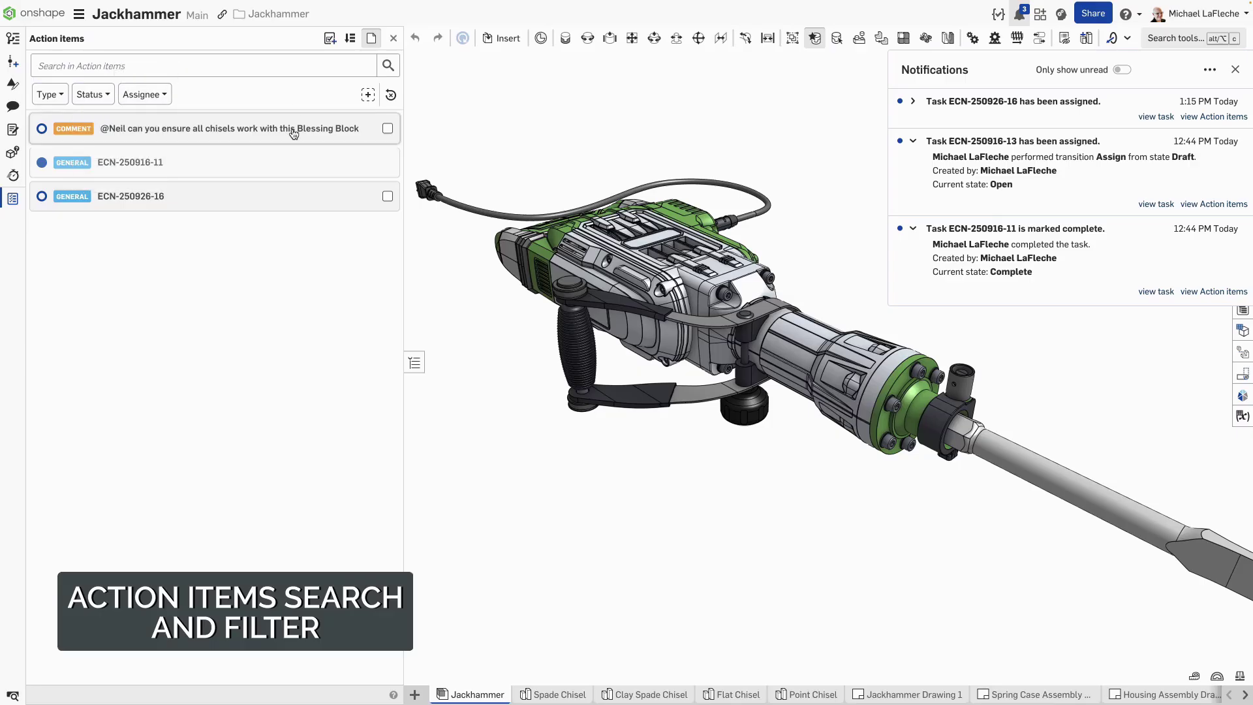
click(239, 128)
click(237, 291)
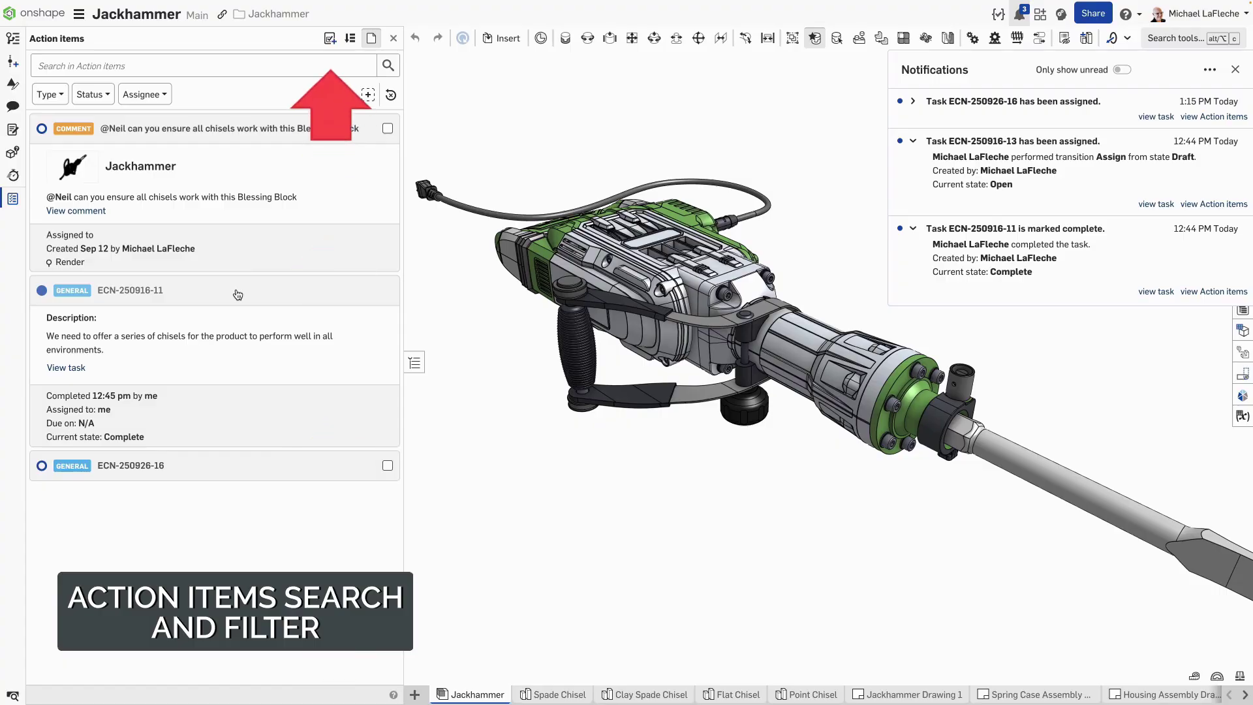
Create and assign task ECN-12345 to replace the hardware access panel with an LED interface
click(330, 39)
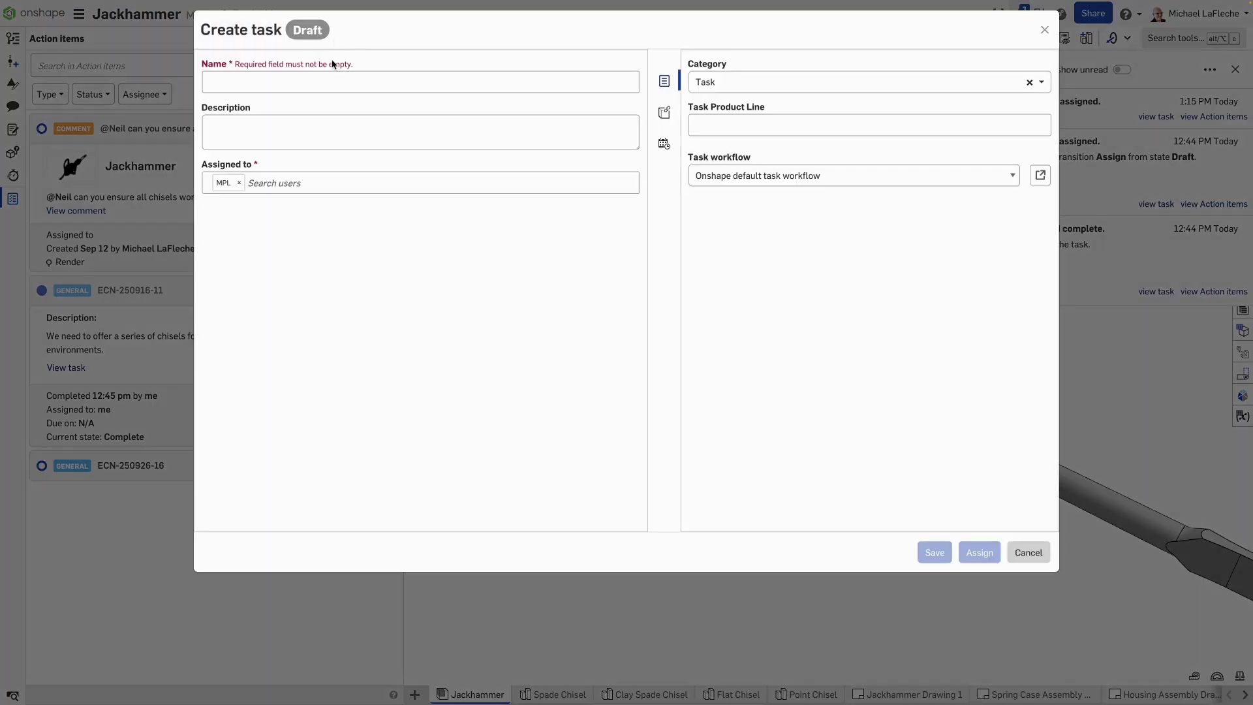
text(ECN)
click(979, 552)
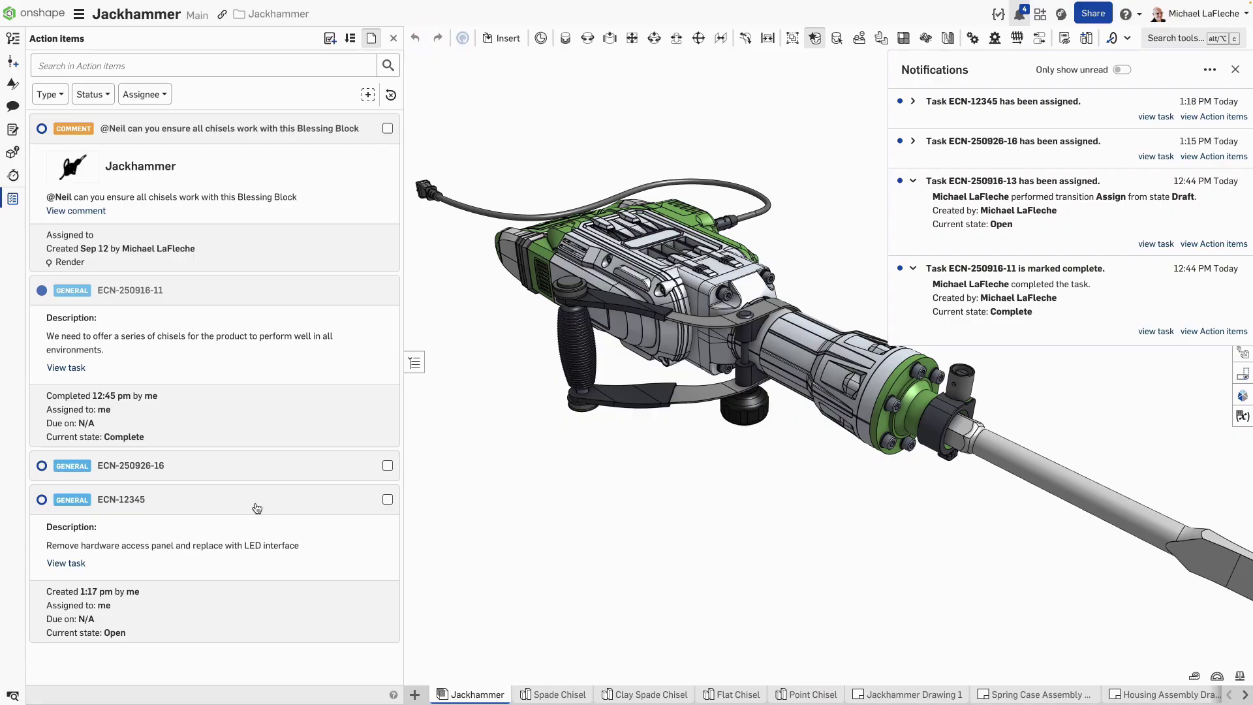
Add a Description filter, try it with 'cold', then clear the text
click(367, 94)
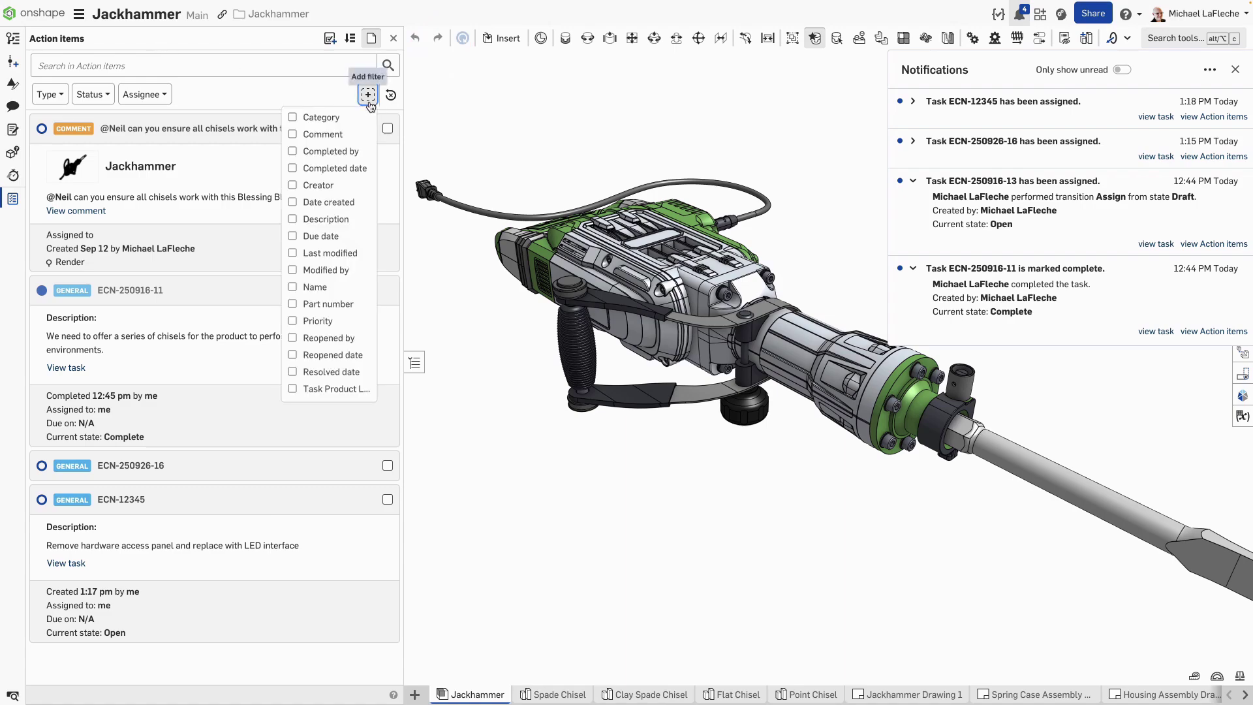
click(293, 219)
click(206, 94)
text(cold)
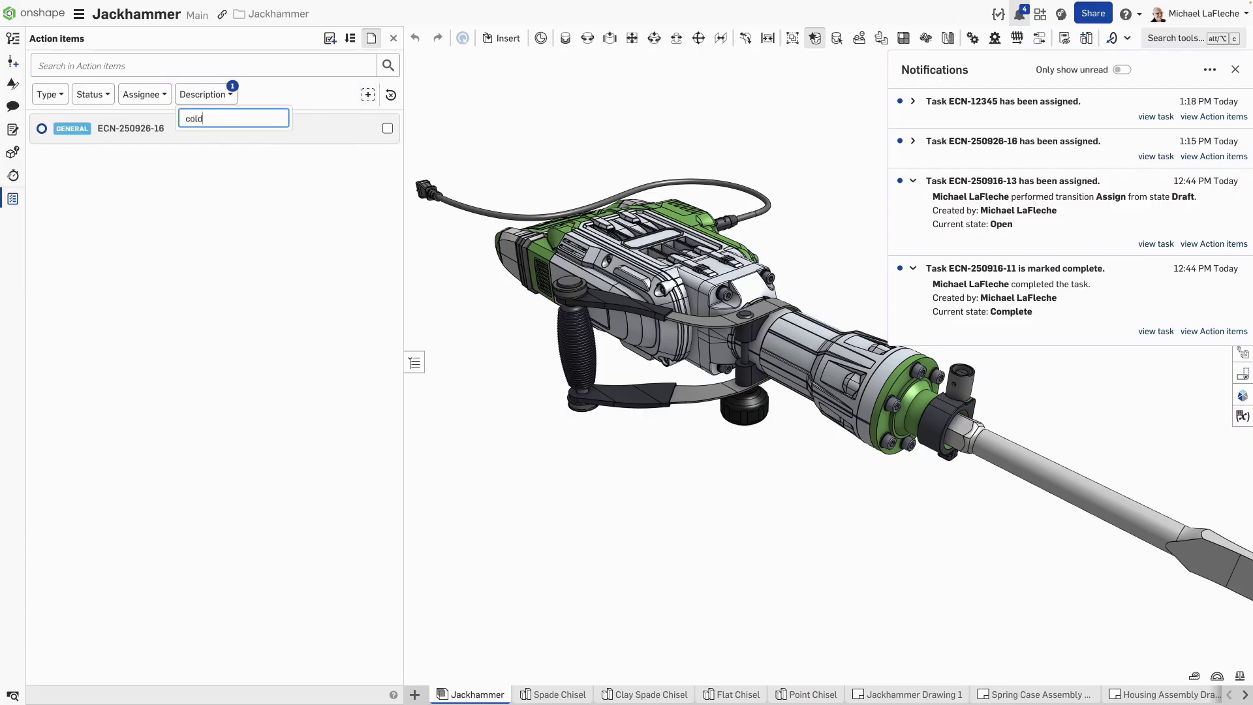
click(141, 146)
click(207, 94)
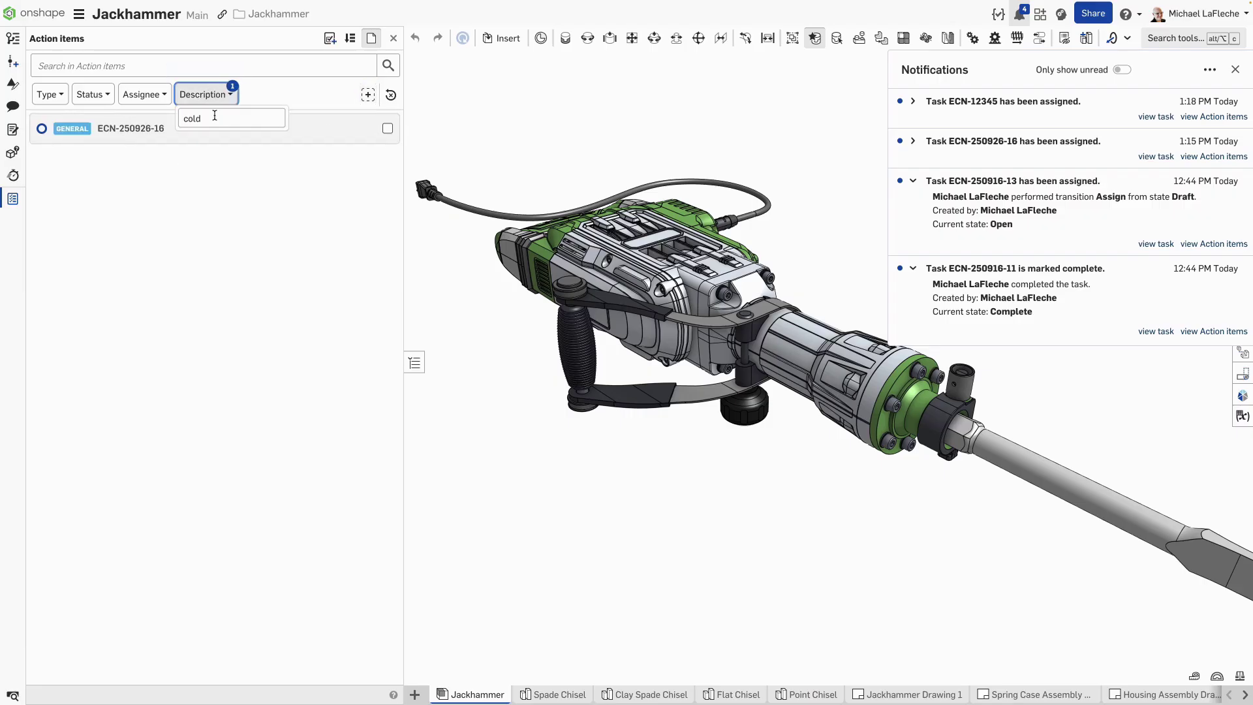
double_click(214, 115)
key(BackSpace)
Search for 'chisels', expand task ECN-250916-11, and add a Task Product Line filter
click(215, 65)
text(chisels)
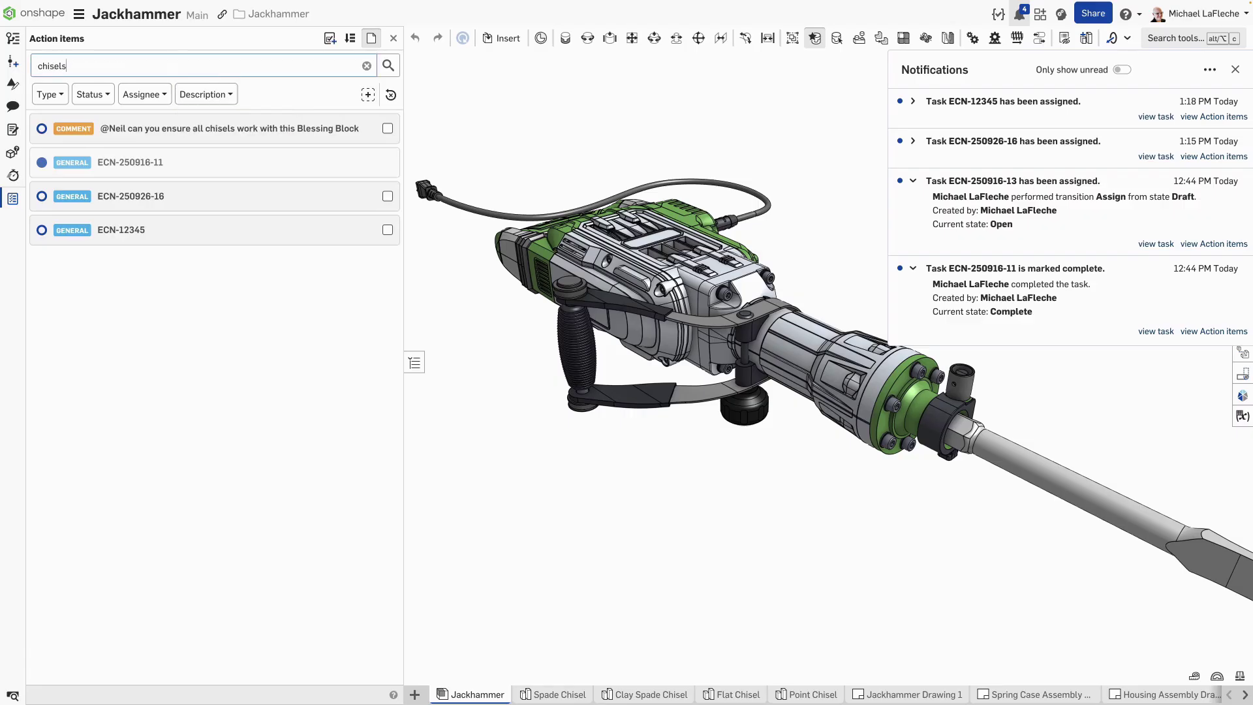
click(306, 162)
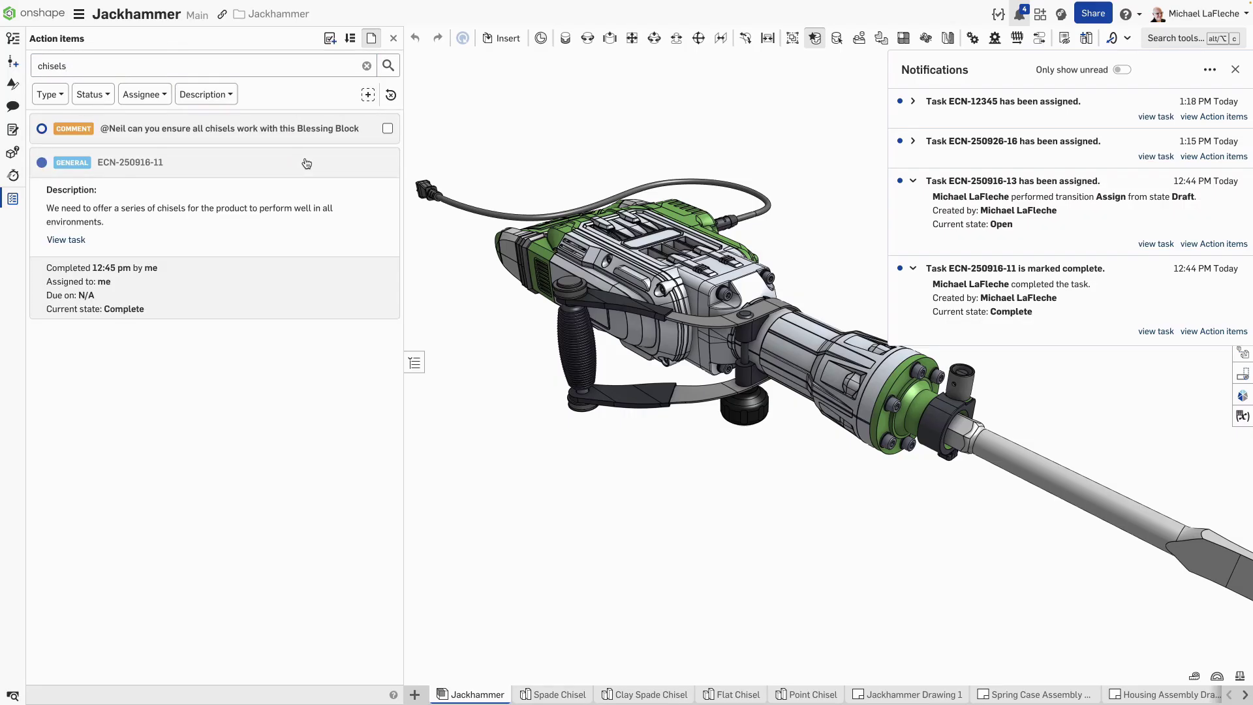
click(369, 96)
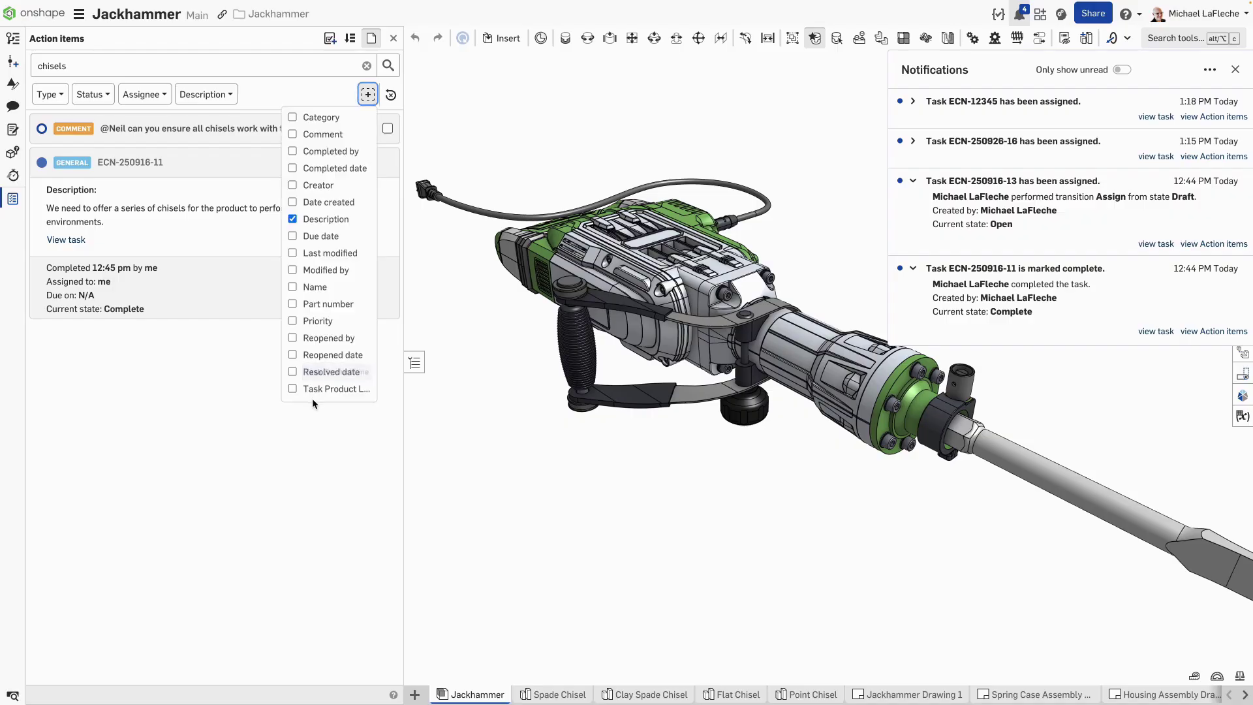
click(335, 392)
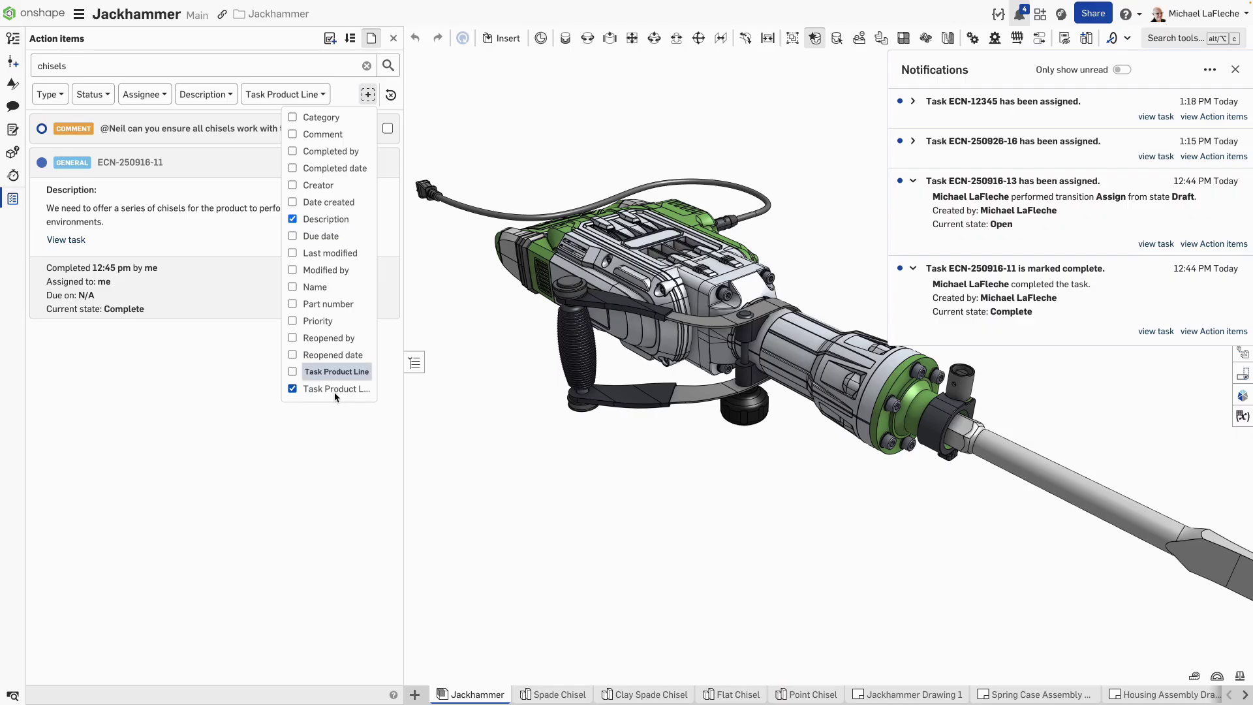
click(210, 370)
click(303, 96)
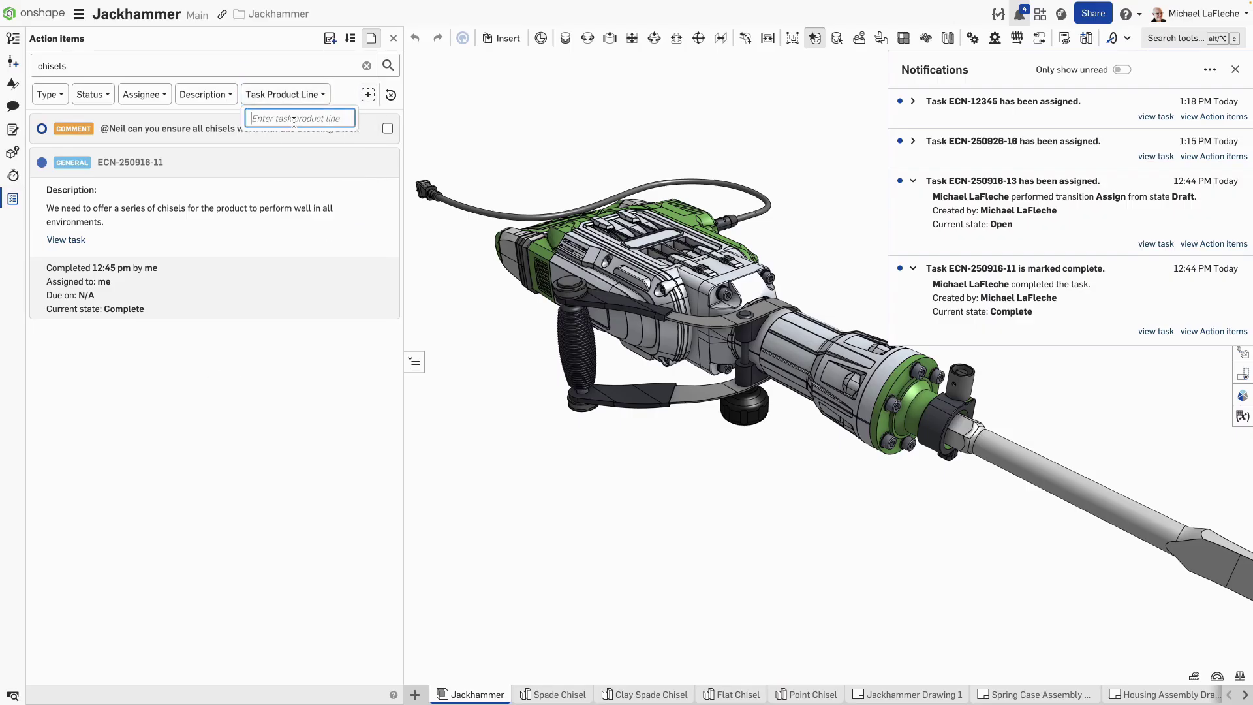
text(o)
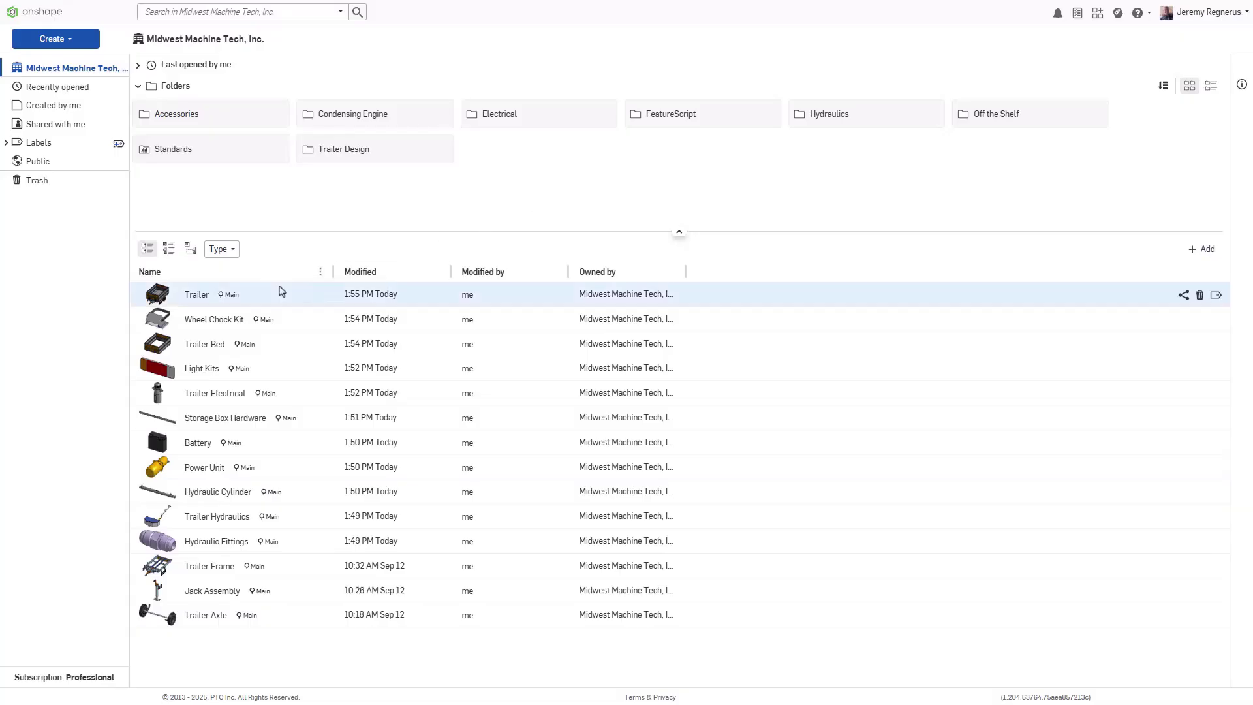
Drag the trailer documents into Trailer Design, Electrical, Hydraulics, Accessories and Off the Shelf folders
drag(280, 288, 409, 157)
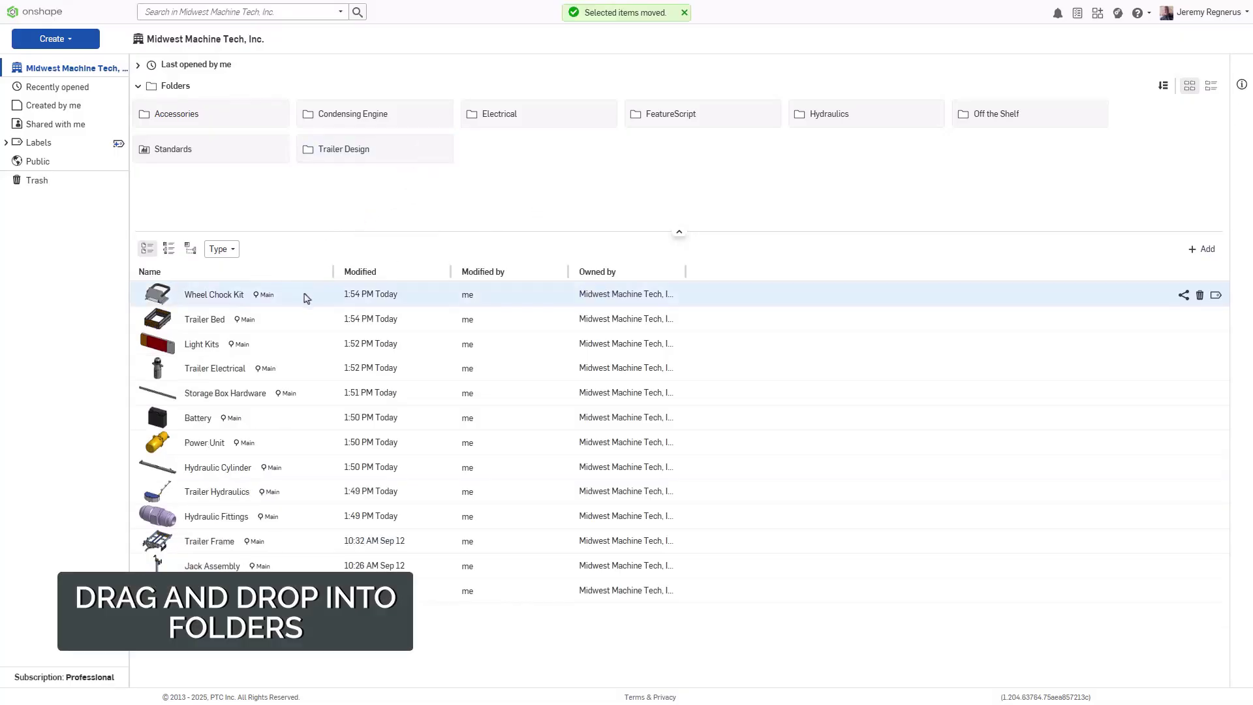
drag(304, 297, 242, 122)
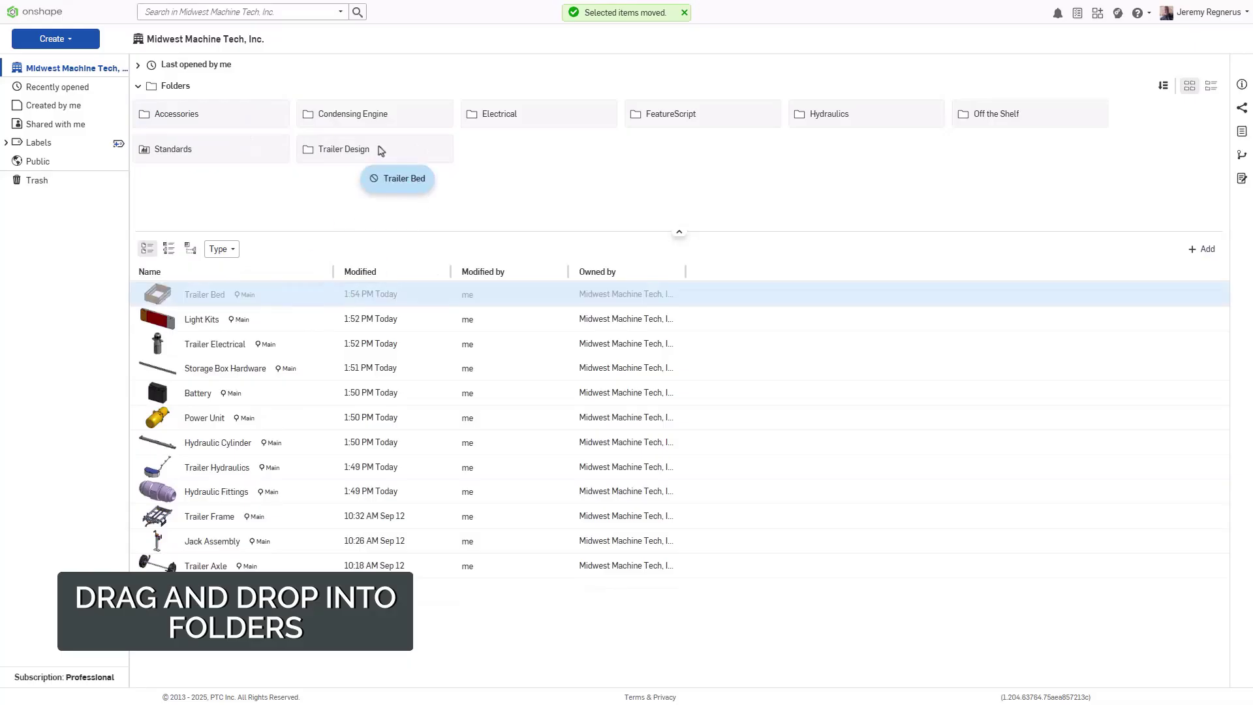
drag(264, 305, 372, 155)
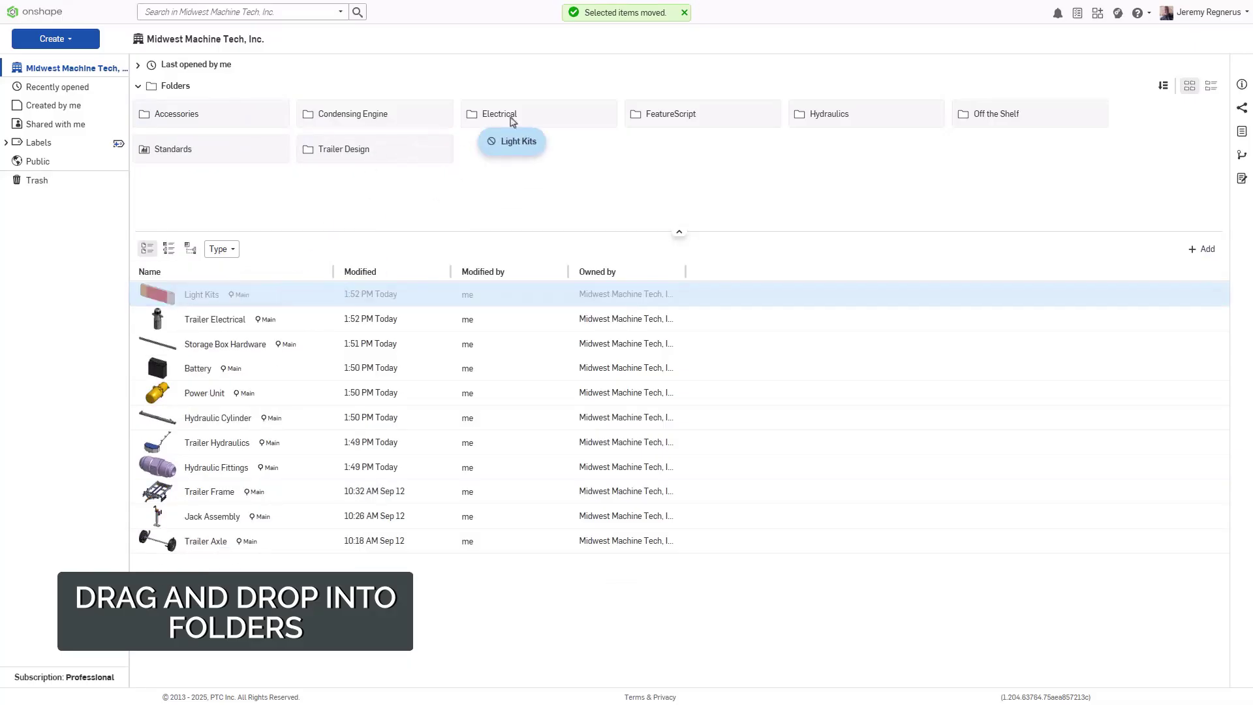
drag(280, 297, 494, 122)
drag(303, 297, 520, 126)
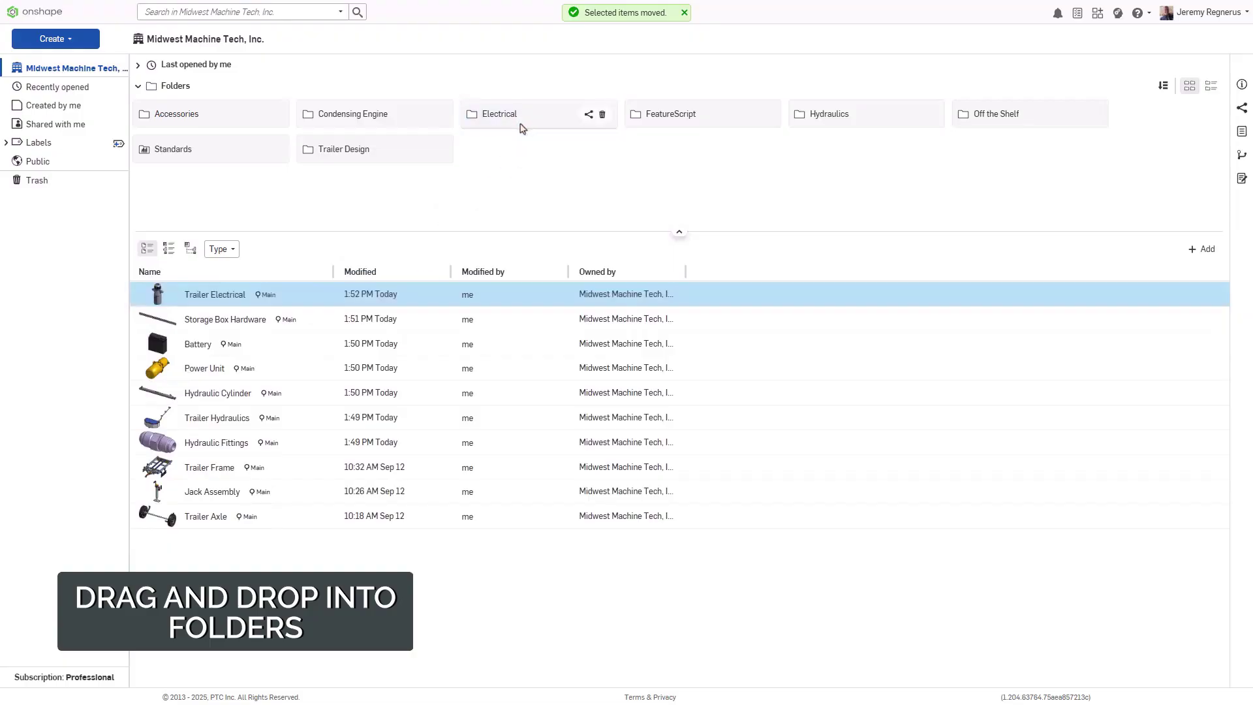
mouse_move(316, 295)
mouse_down()
mouse_move(548, 200)
mouse_move(979, 118)
mouse_up()
drag(268, 298, 545, 131)
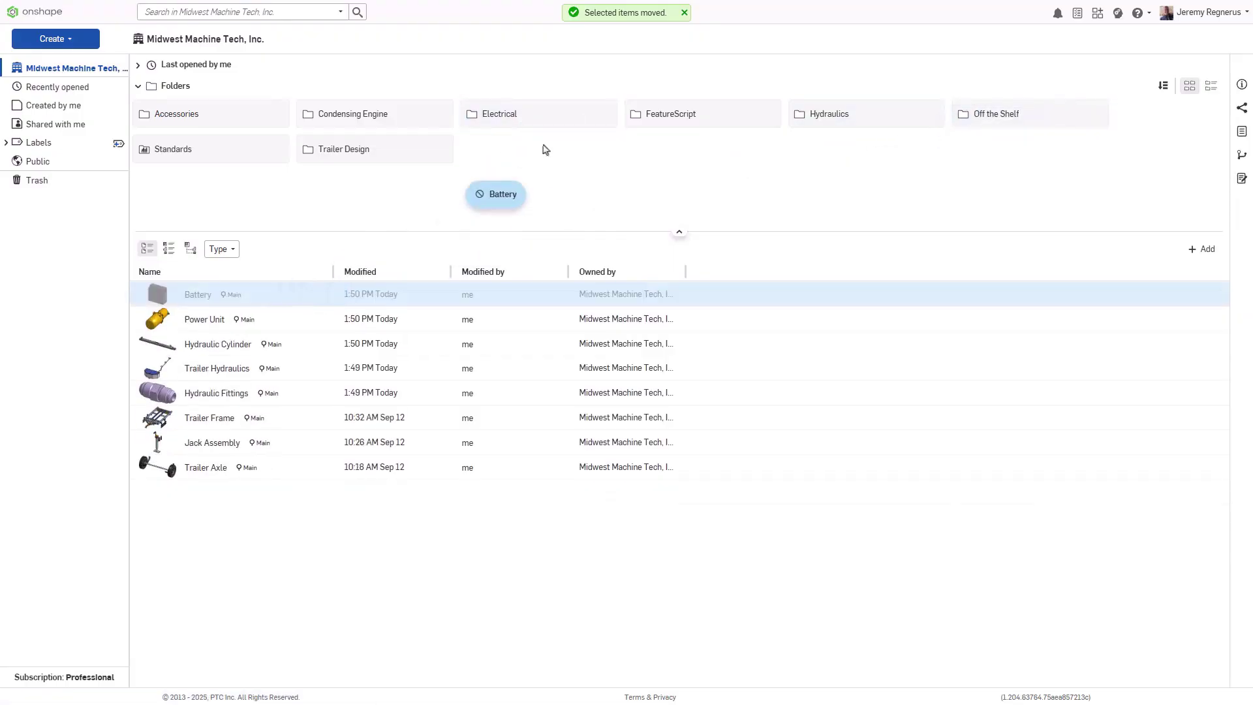
drag(300, 291, 861, 118)
mouse_move(378, 294)
mouse_down()
mouse_move(619, 231)
mouse_move(832, 122)
mouse_up()
mouse_move(311, 299)
mouse_down()
mouse_move(891, 141)
mouse_move(867, 120)
mouse_up()
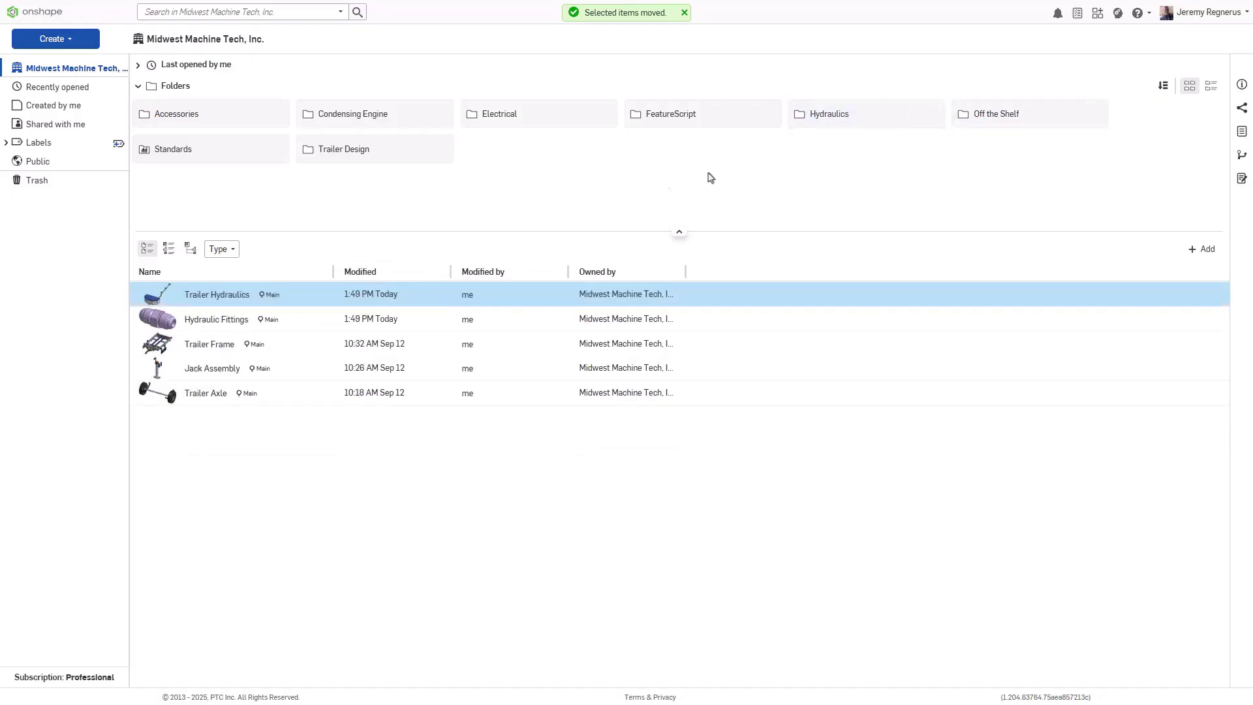
drag(316, 294, 1019, 121)
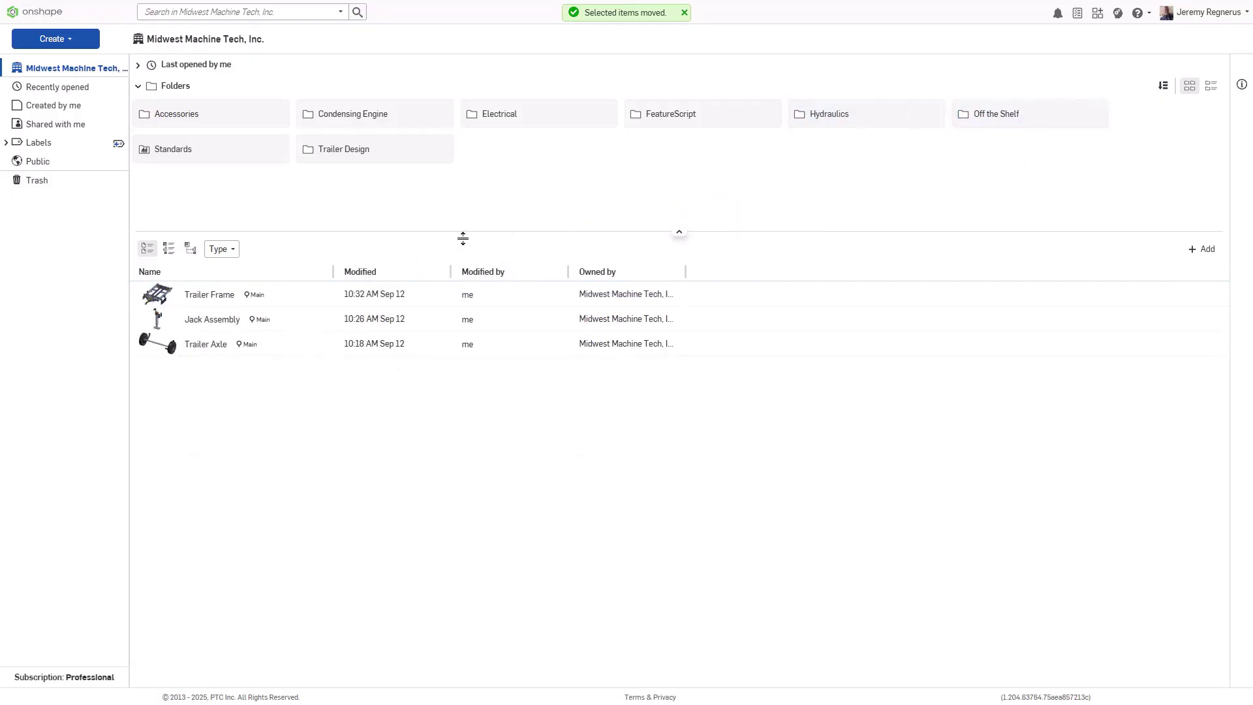
drag(313, 294, 392, 157)
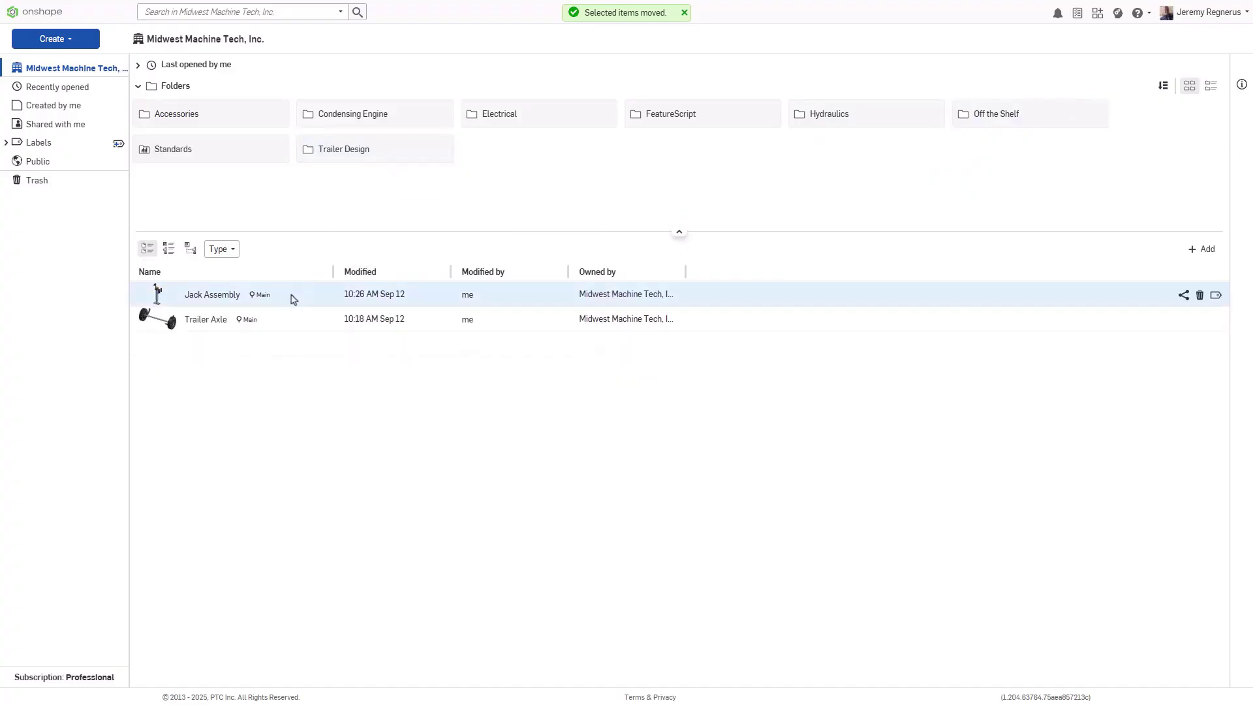
drag(291, 295, 240, 128)
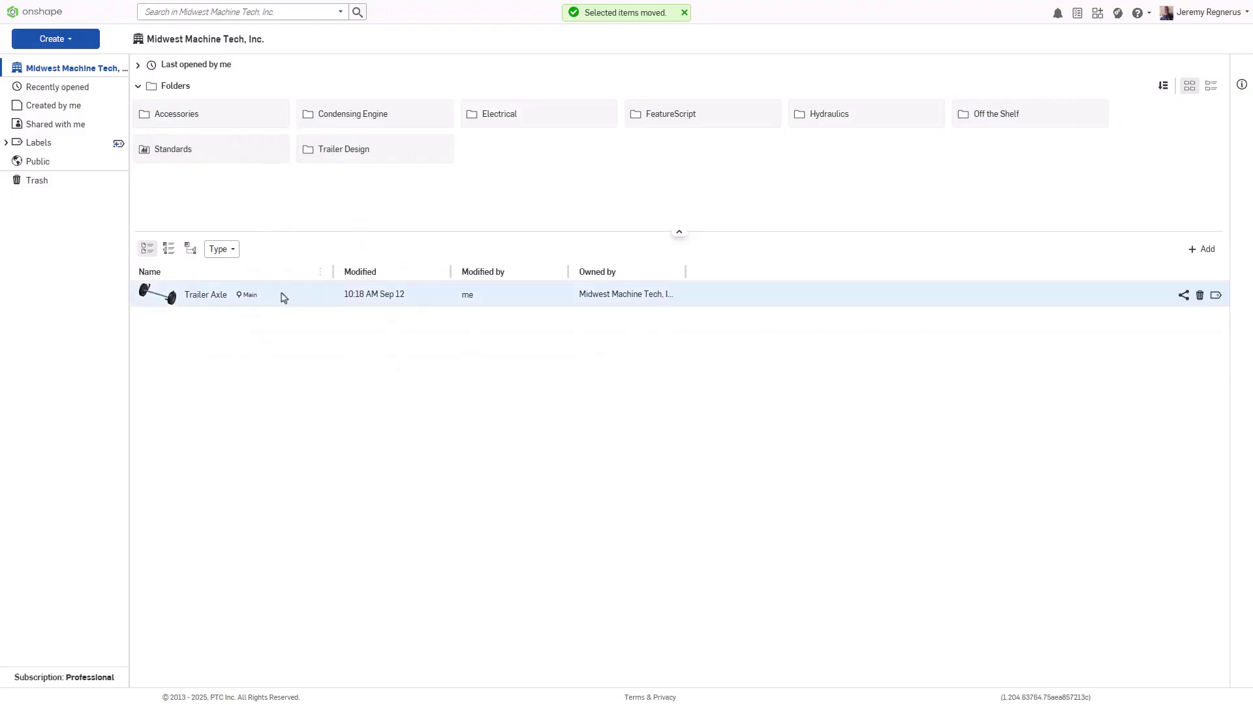
mouse_move(279, 294)
mouse_down()
mouse_move(359, 165)
mouse_move(350, 154)
mouse_up()
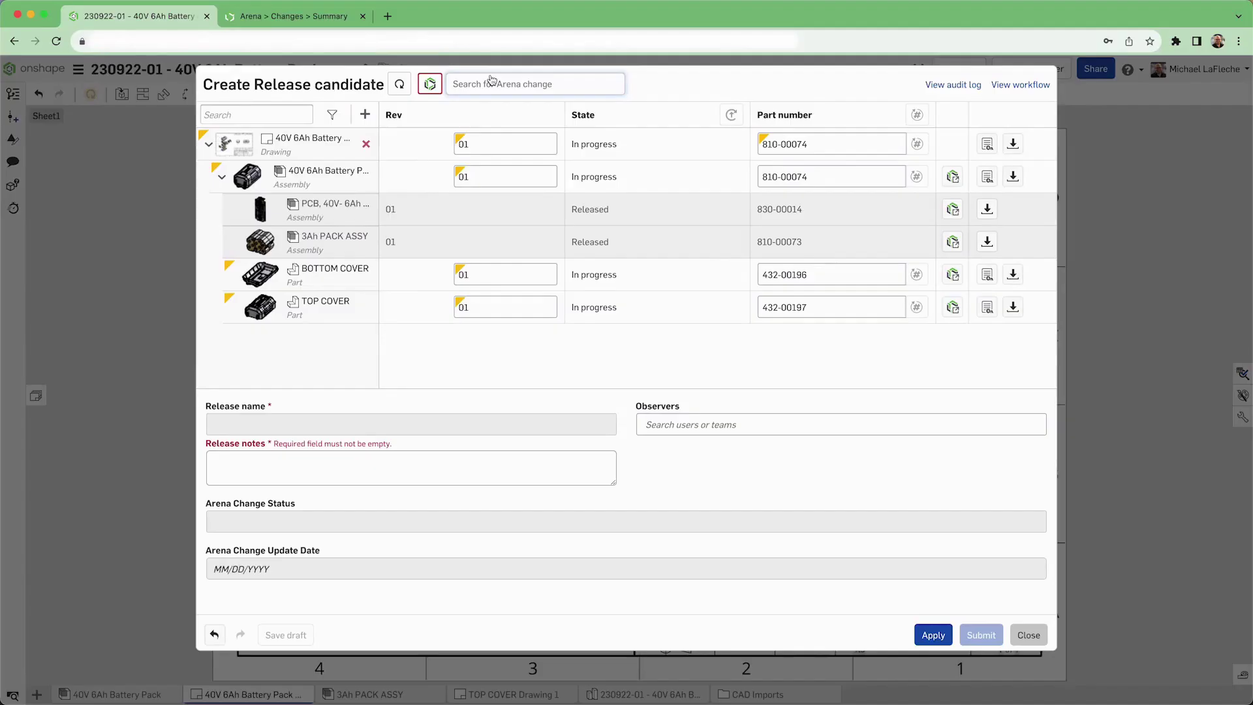
text(269)
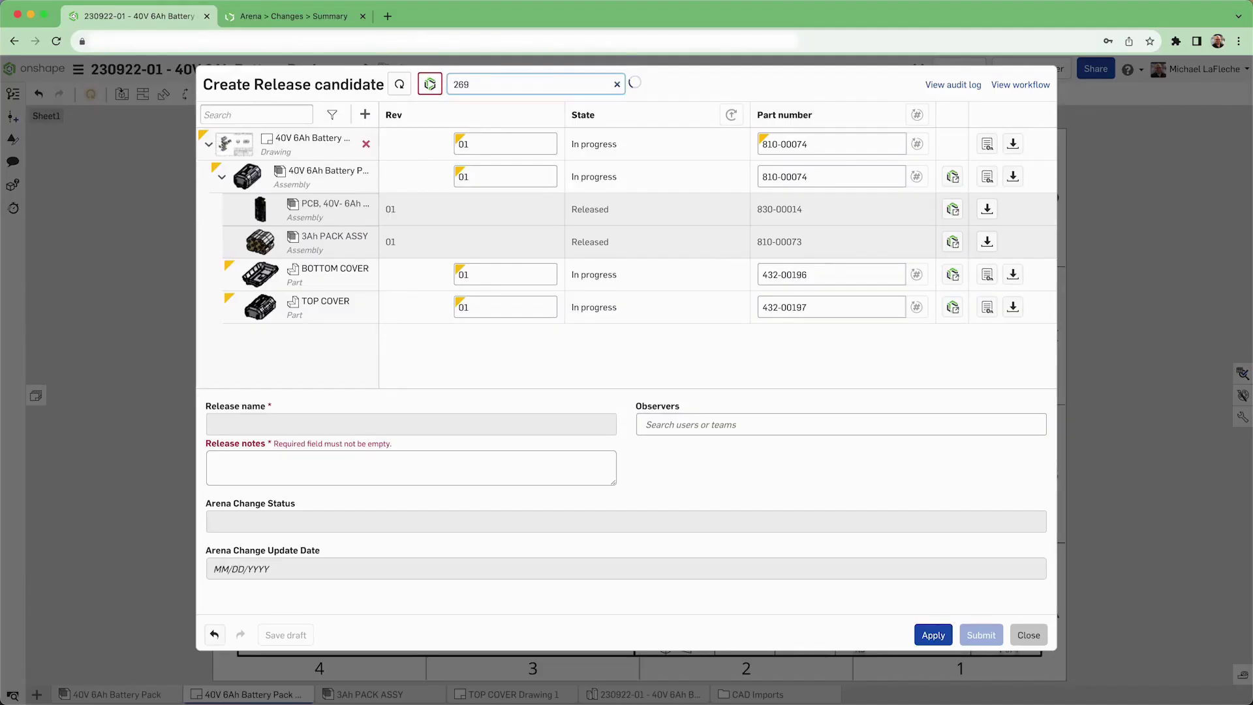
Link the battery pack release candidate to Arena change ECO-000269 and submit it
click(510, 94)
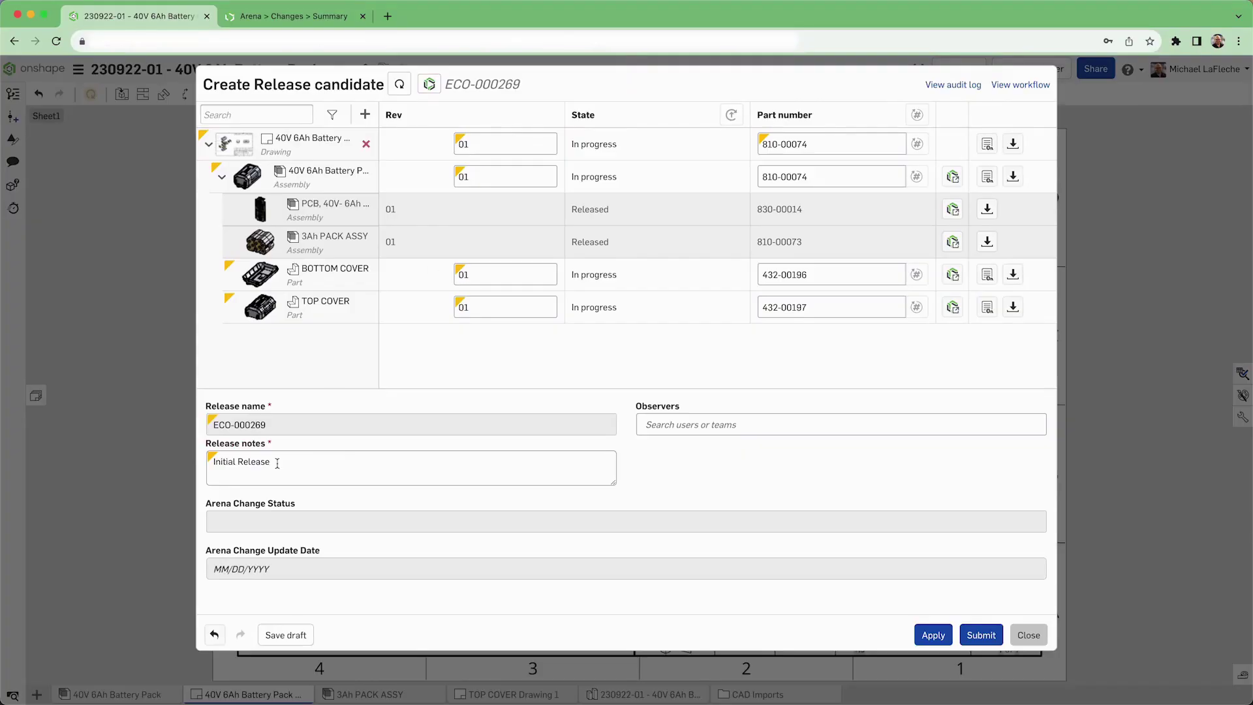
click(982, 635)
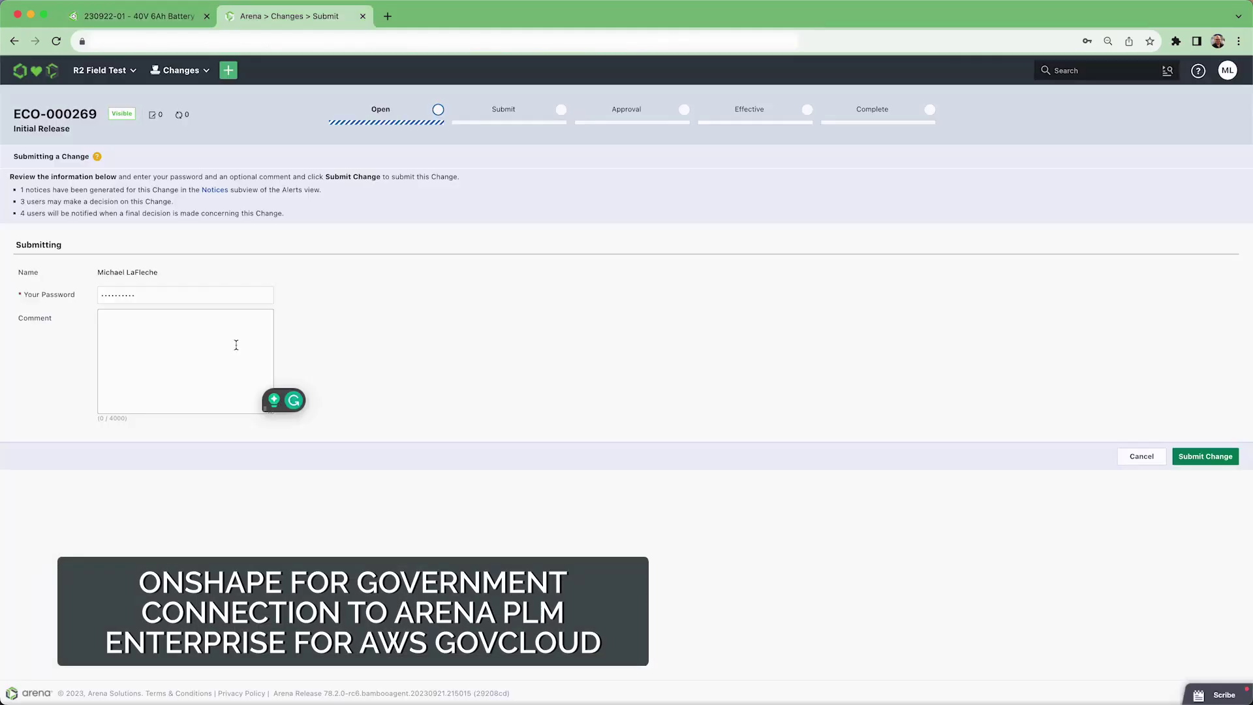
text(ooks good)
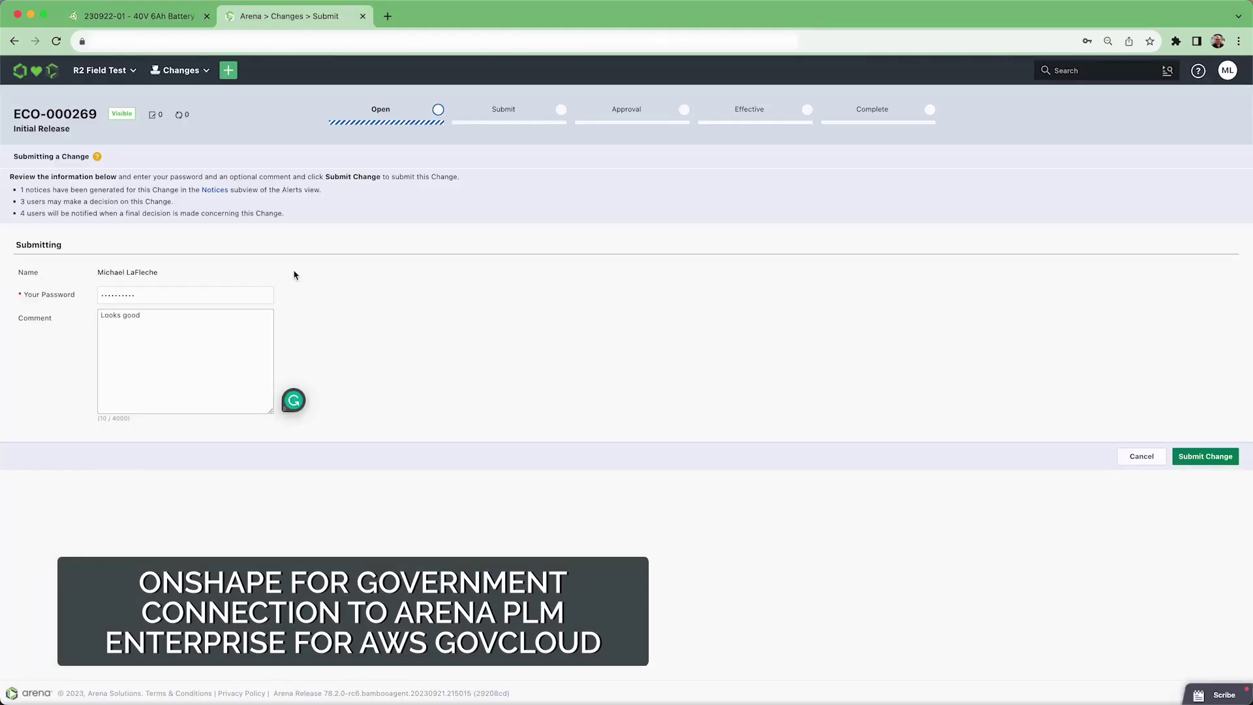
Confirm the Arena Submit Change page for ECO-000269 with the comment 'Looks good'
click(1205, 456)
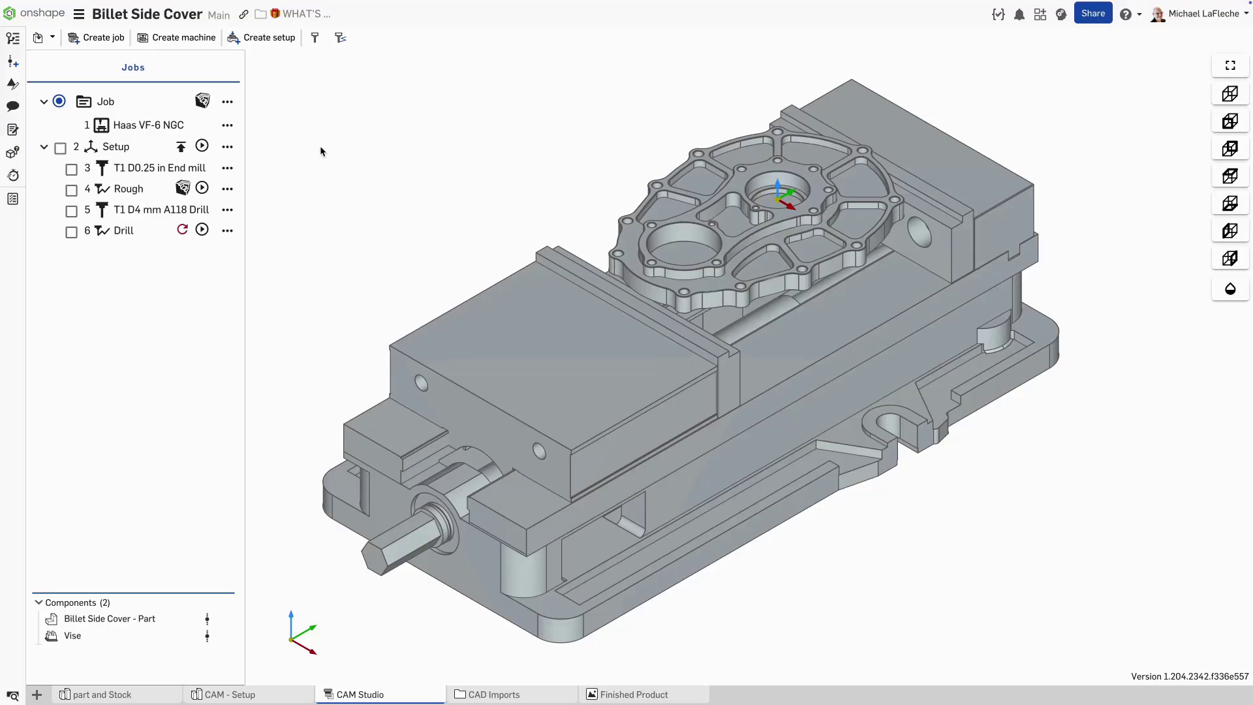
Insert Billet Side Cover - Stock as a component, hide it, and toggle the vise's visibility
click(53, 38)
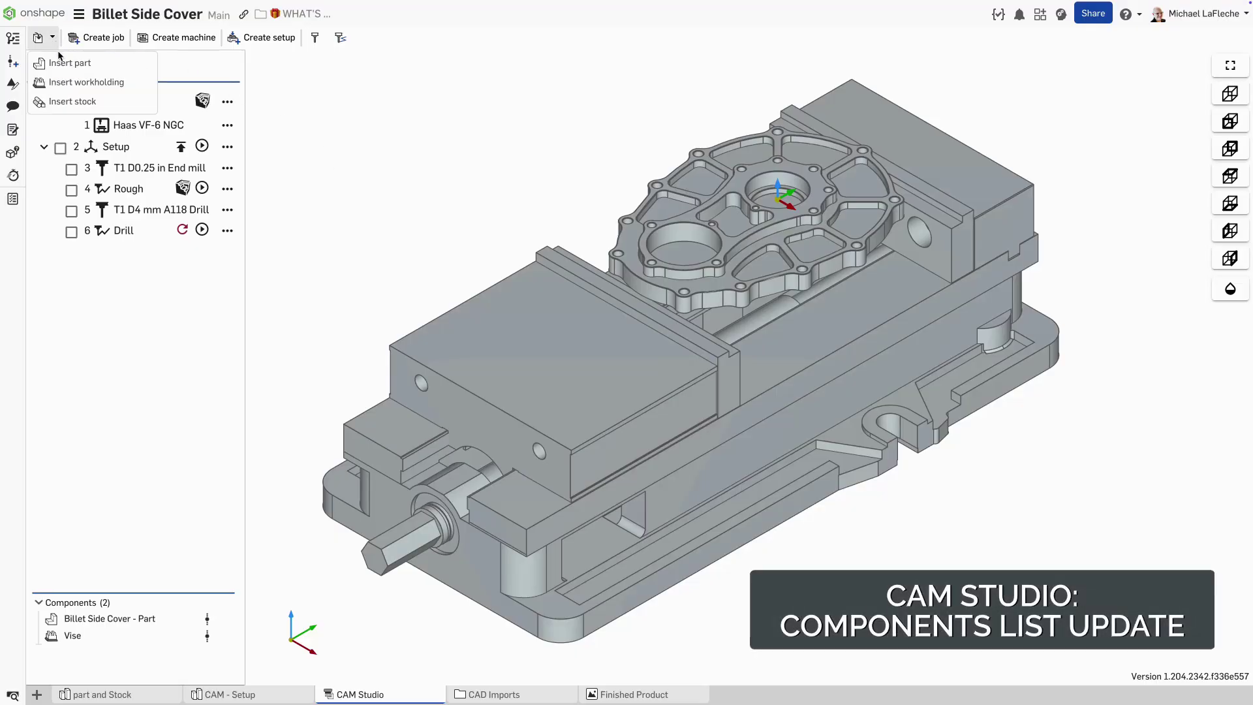
click(78, 111)
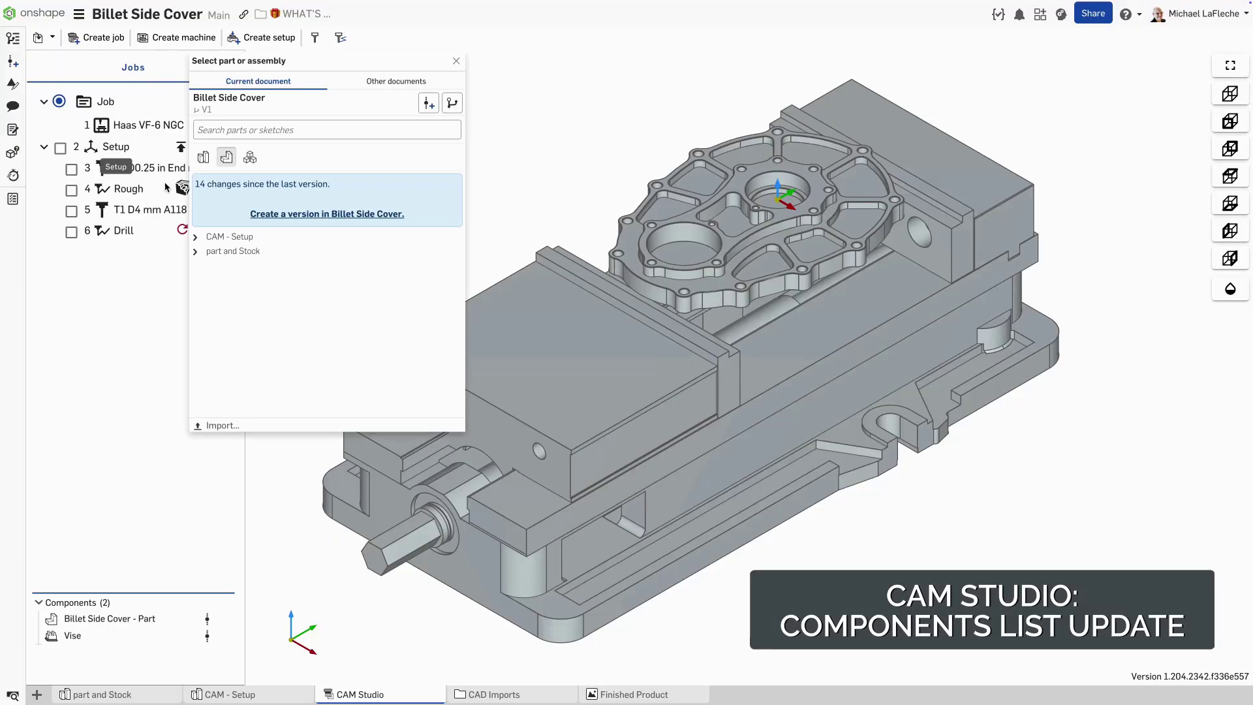
click(195, 251)
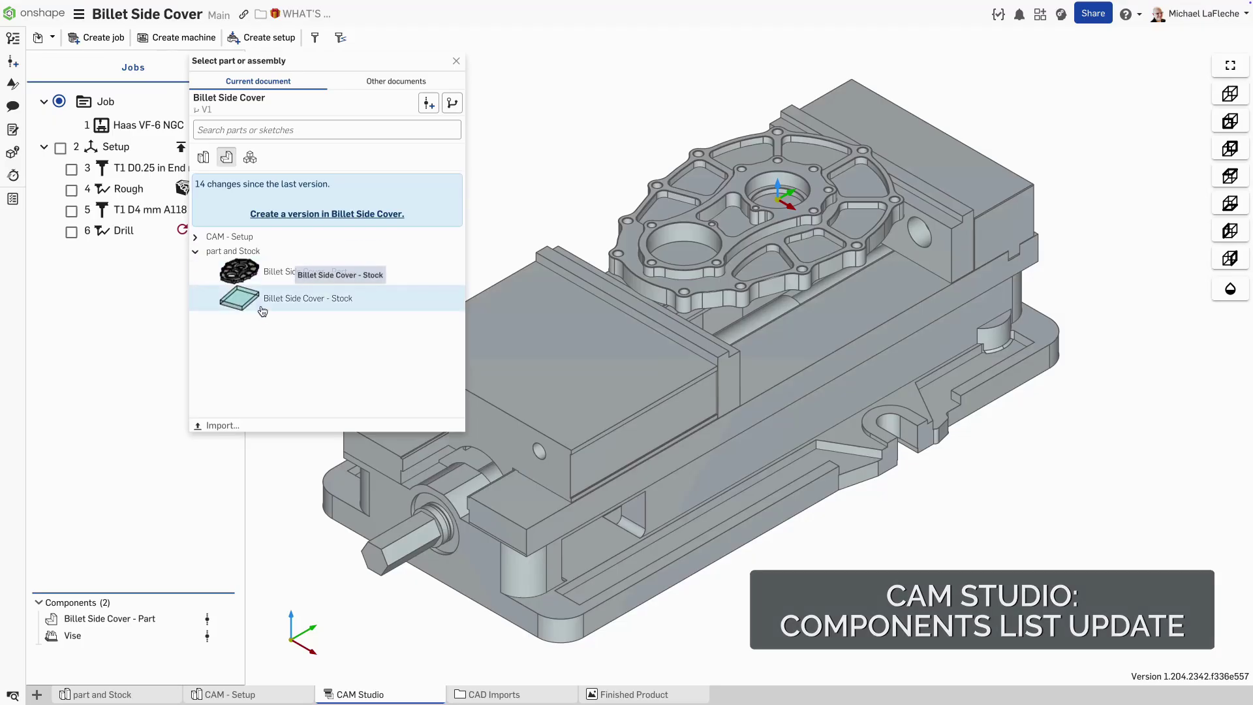
click(263, 298)
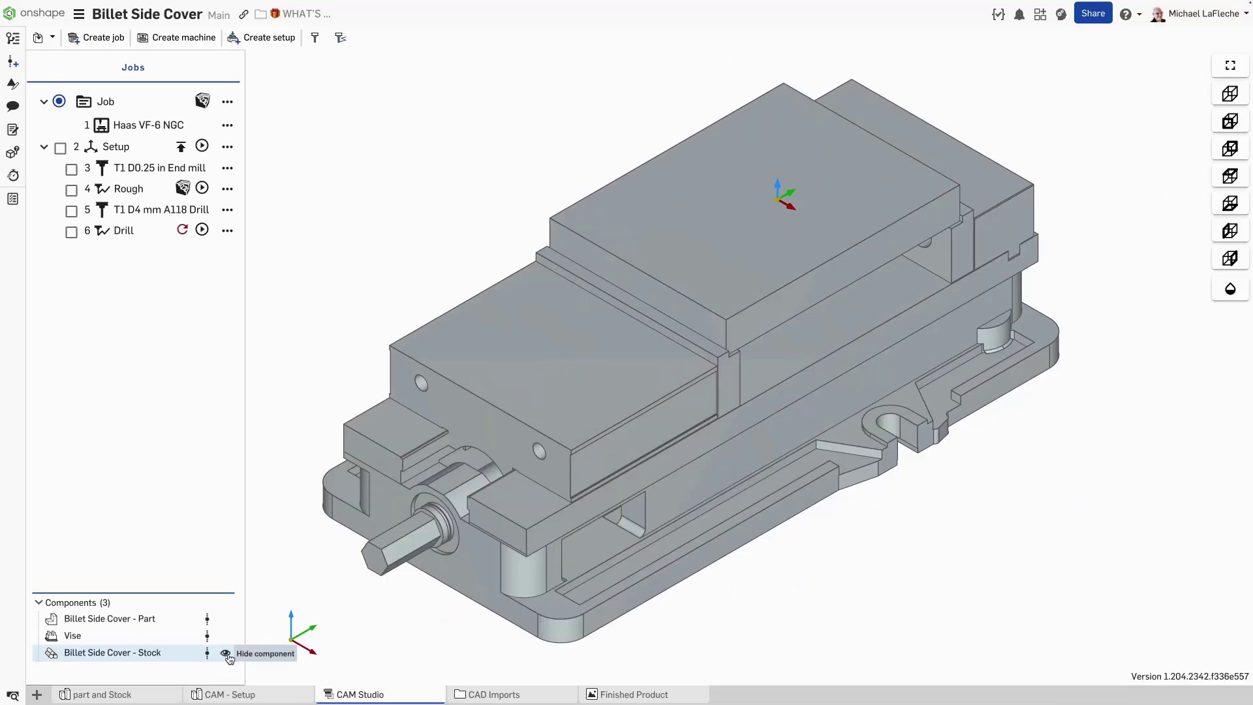
click(226, 653)
click(226, 636)
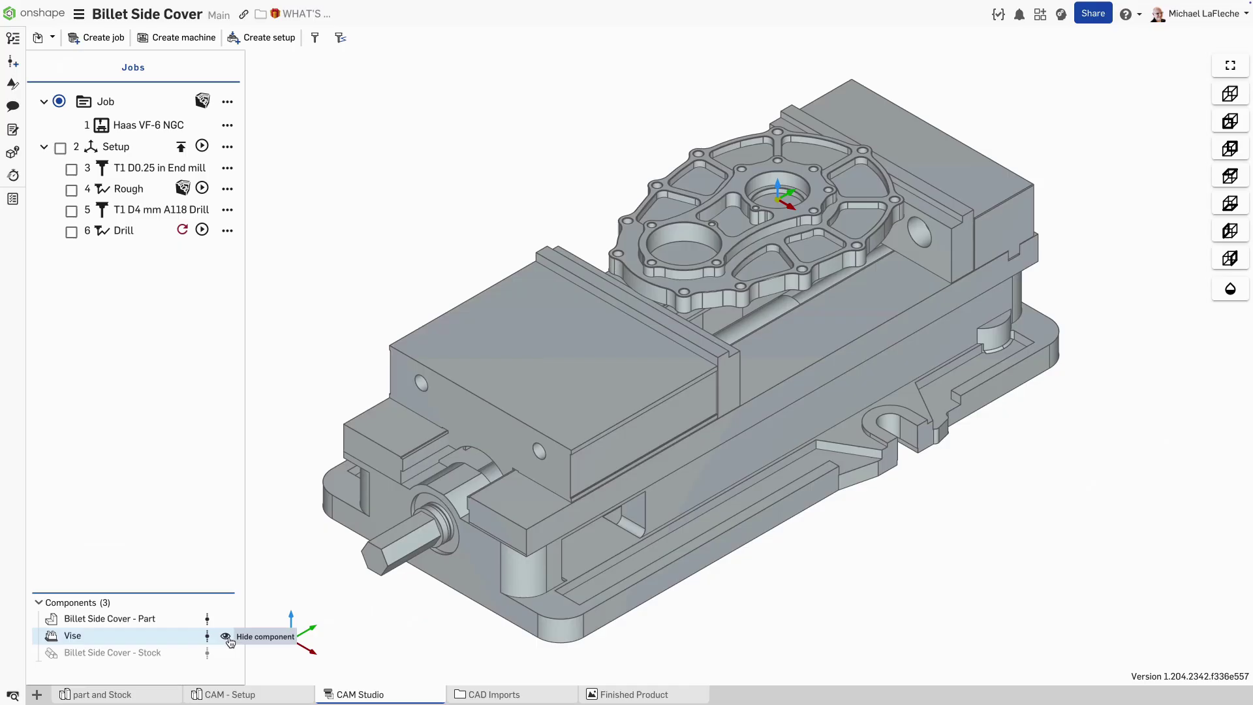
right_click(226, 636)
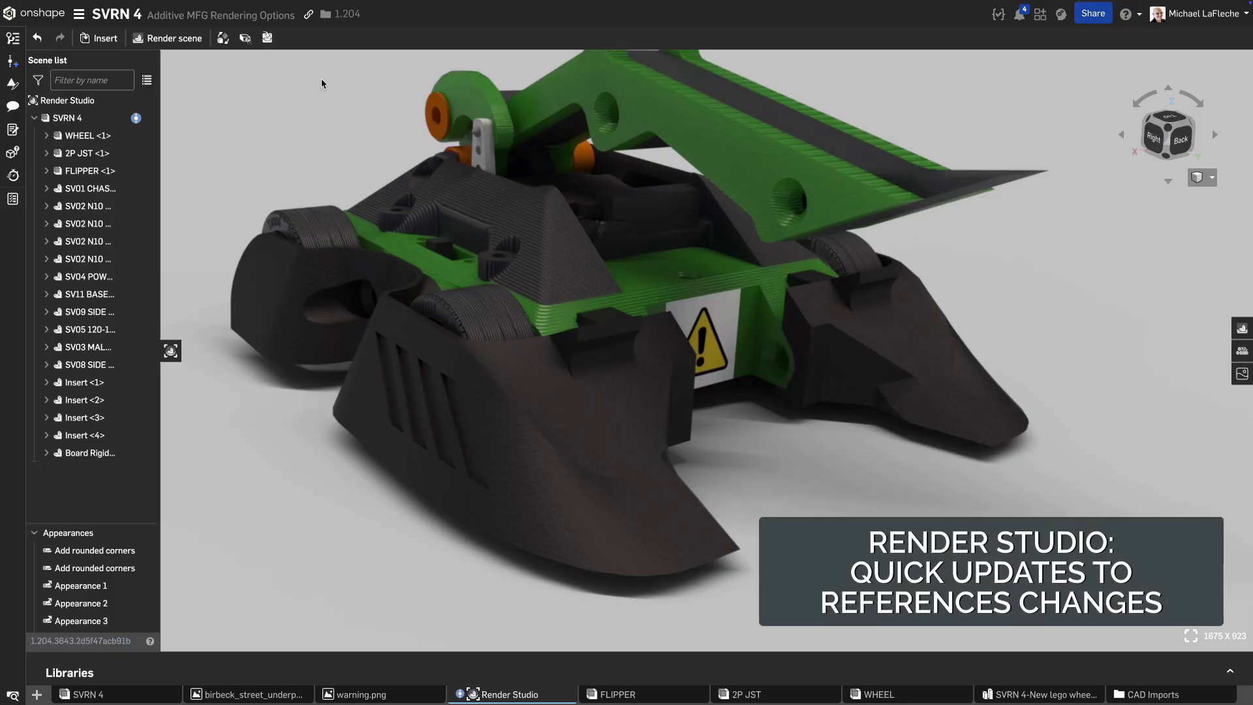
Selectively update the SVRN 4 linked reference to version V15, replacing the initial V14 pick
right_click(136, 119)
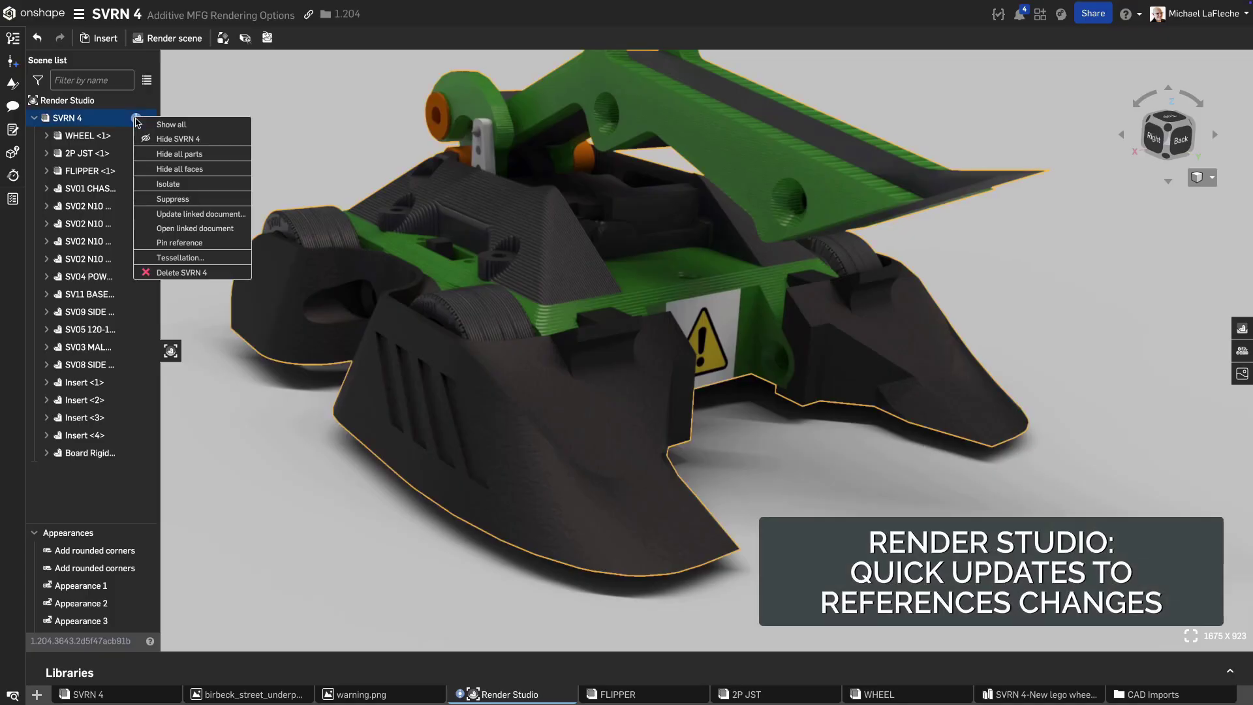
click(196, 214)
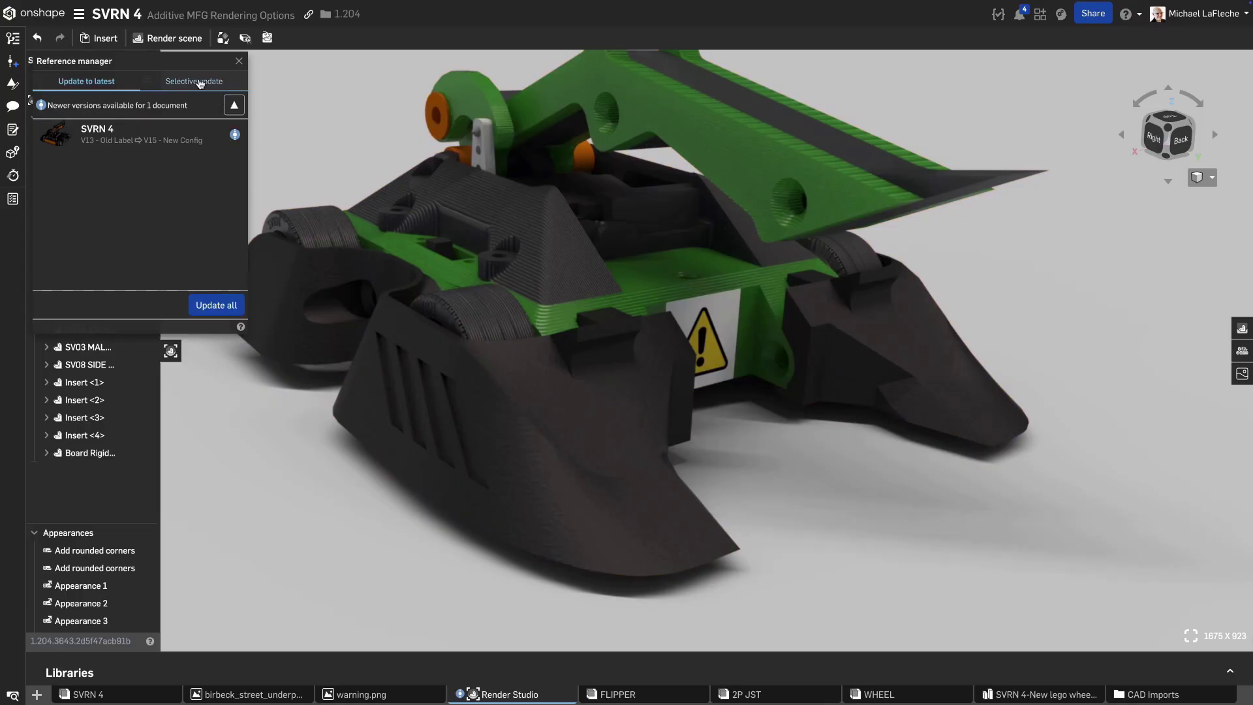
click(200, 83)
click(237, 133)
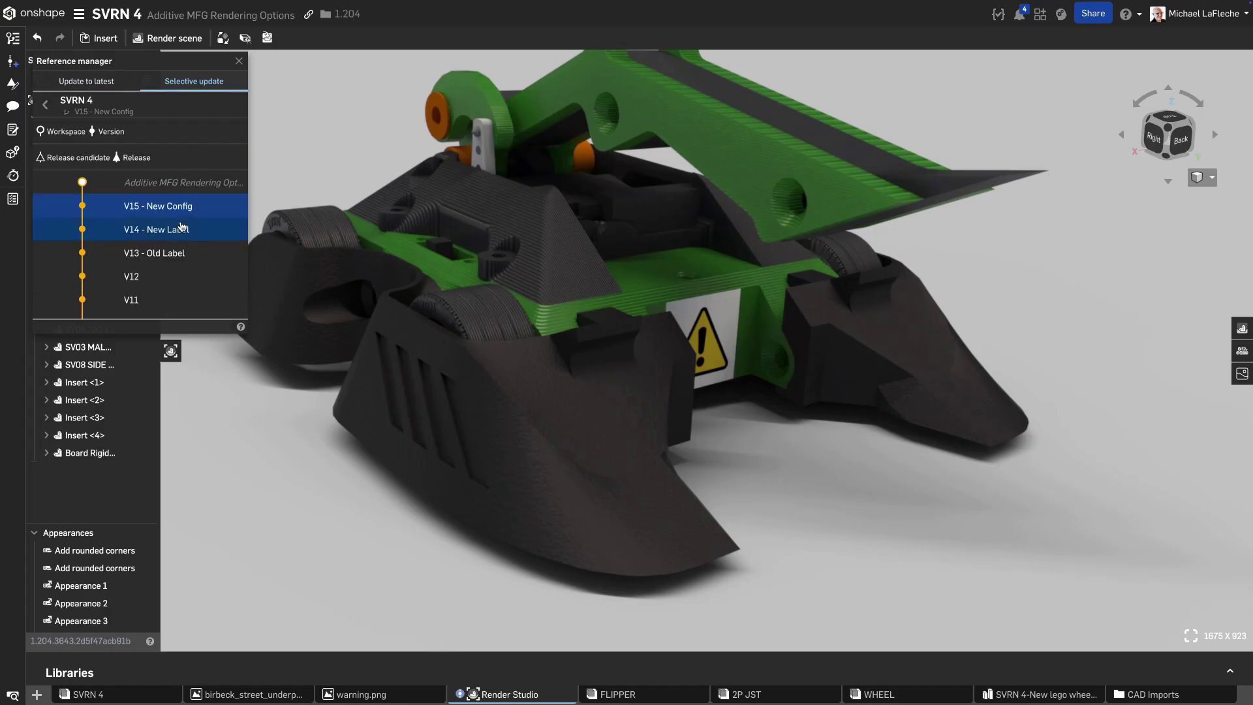
click(181, 231)
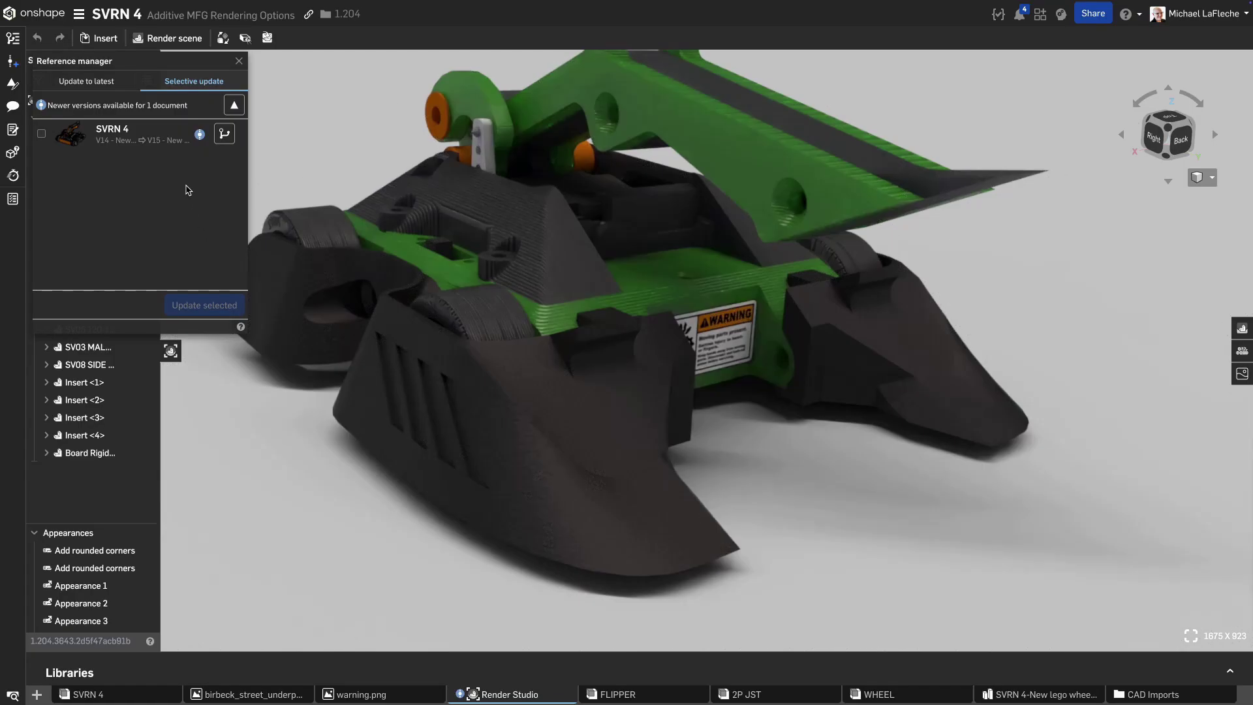
click(224, 135)
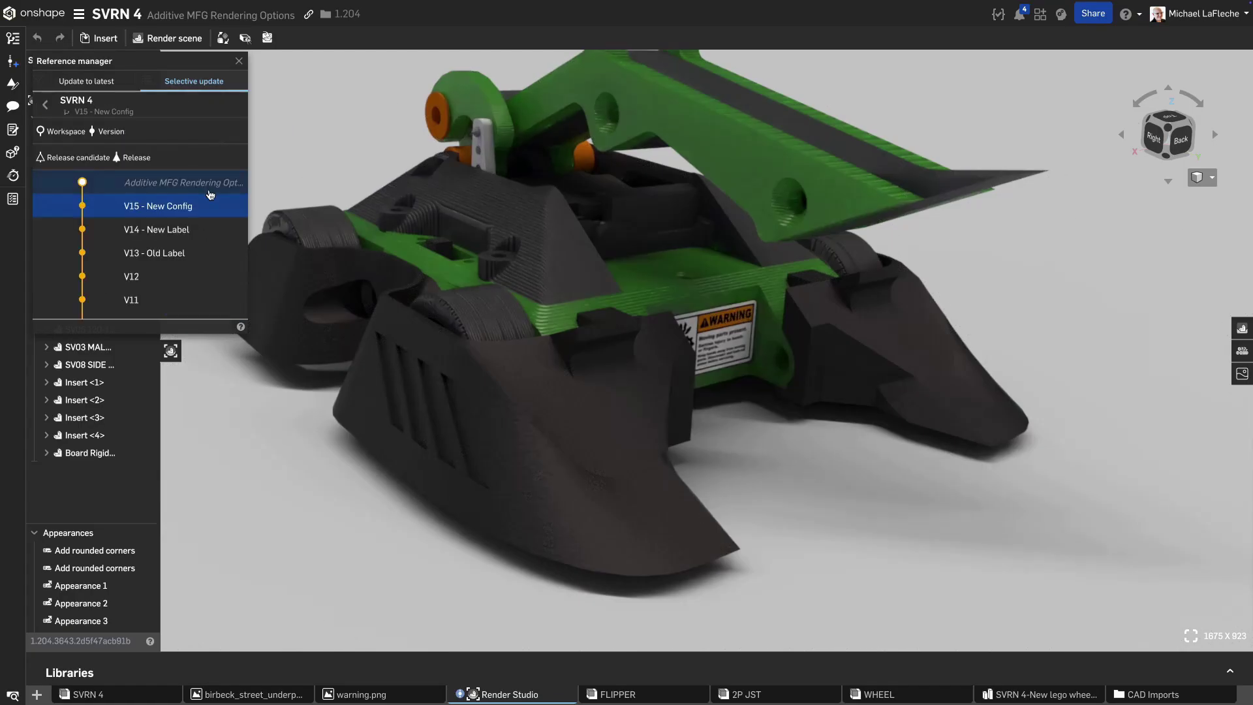
click(205, 208)
click(187, 311)
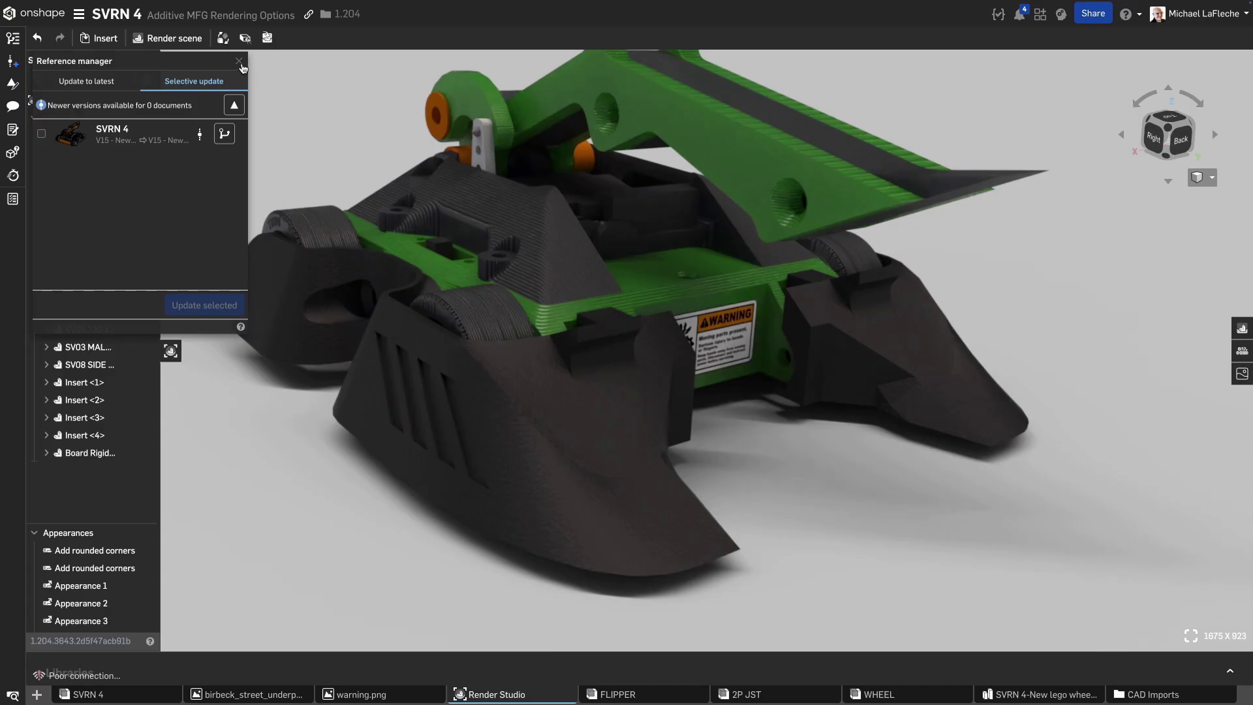
click(239, 61)
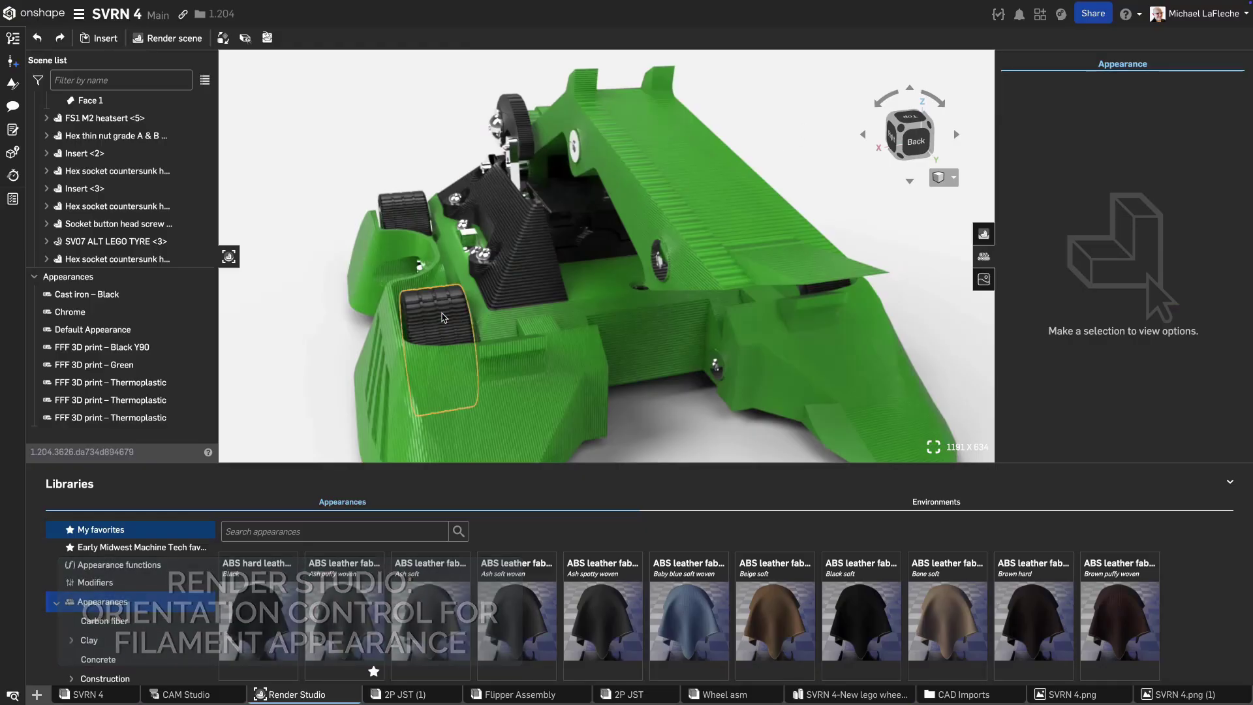
Select the tyre face and switch to the very close1 named view
click(440, 318)
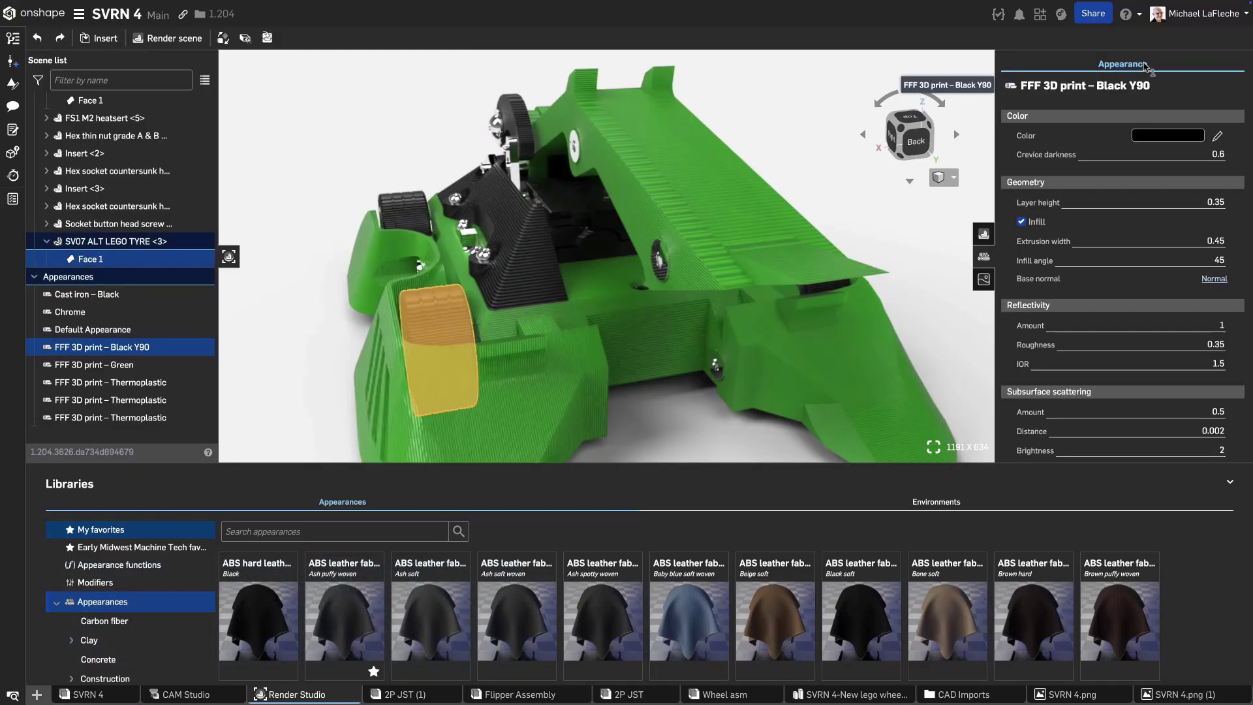
scroll(1142, 441, down, 3)
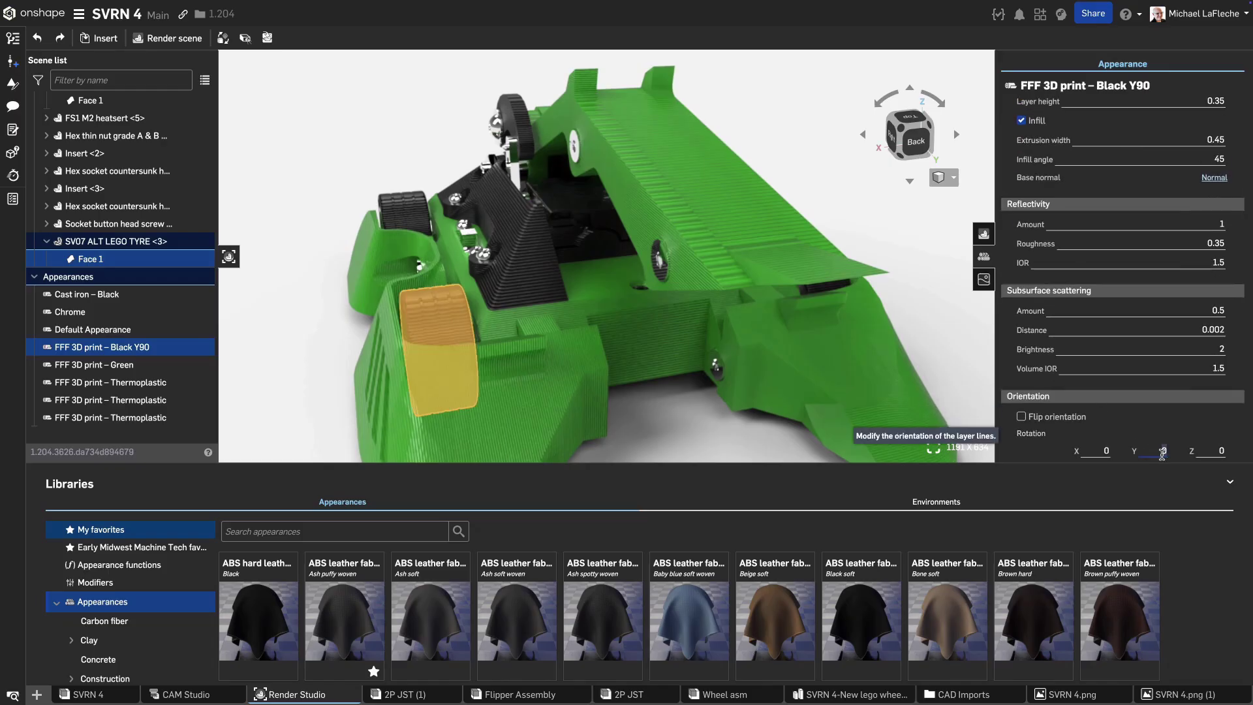
text(80)
key(Return)
right_click(866, 191)
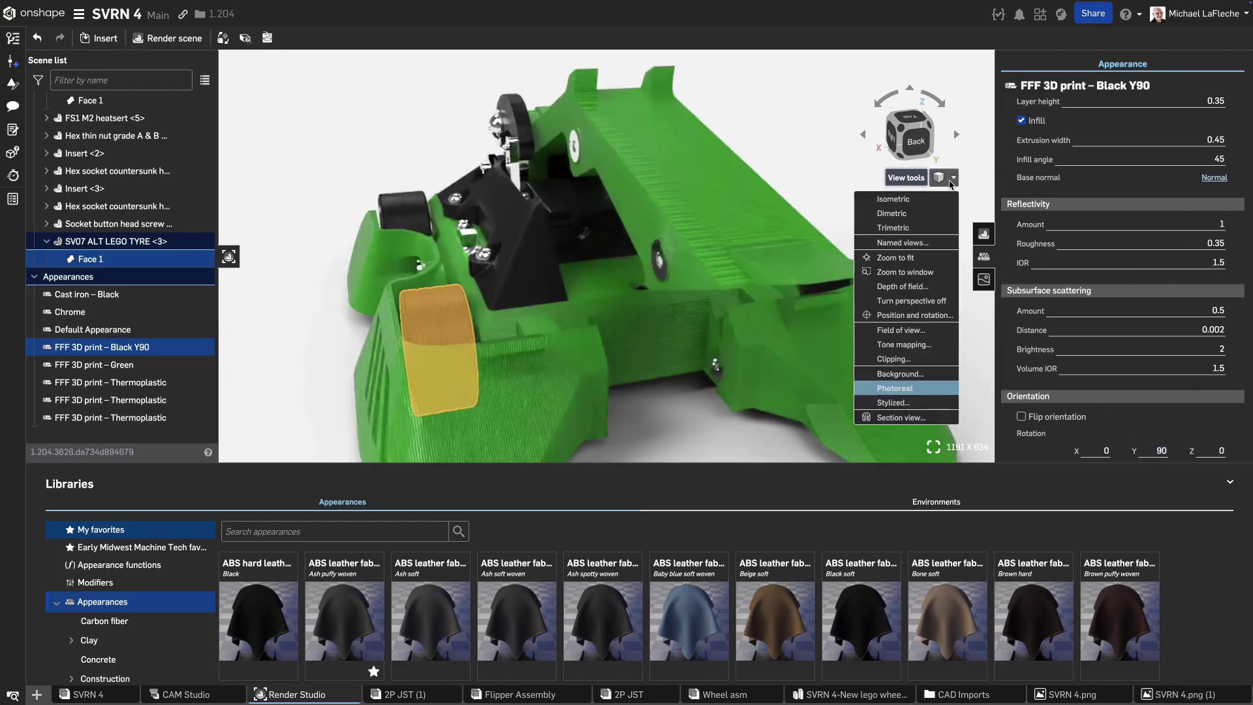
click(911, 243)
click(264, 108)
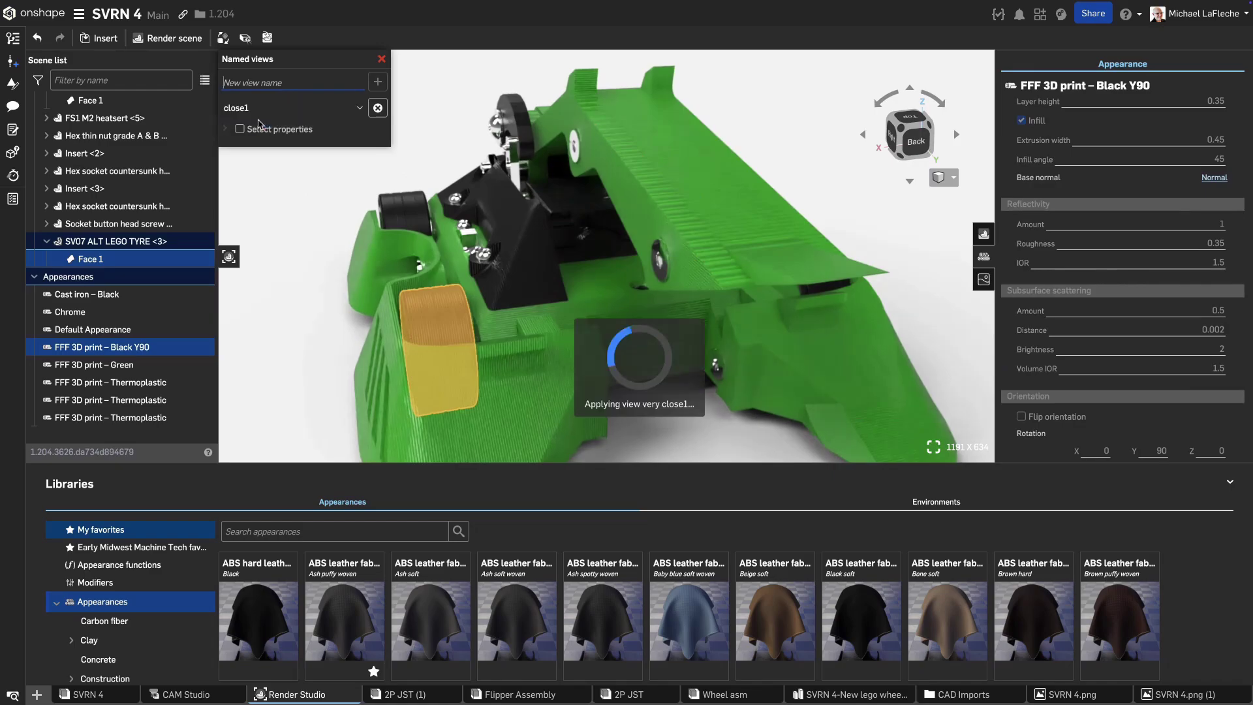
Set the large green face's layer-line rotation to X 0 and Y 45
click(285, 199)
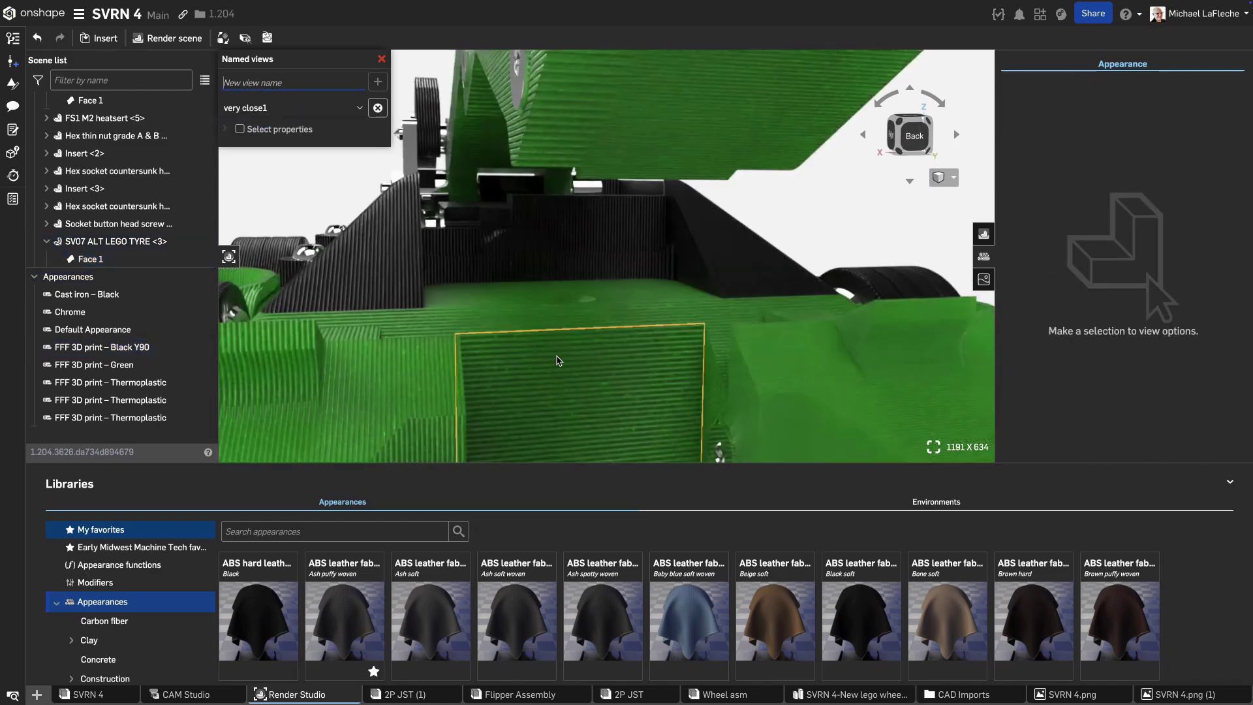
click(557, 361)
scroll(1126, 293, down, 3)
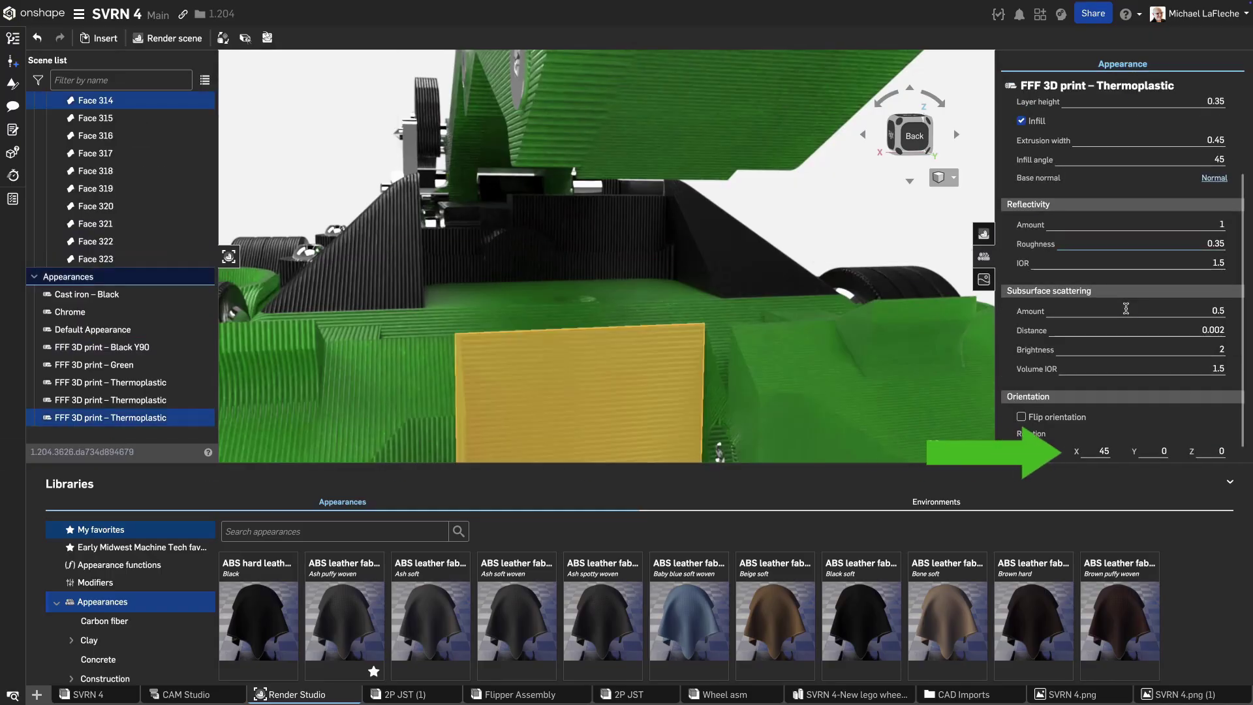
click(1104, 451)
text(0)
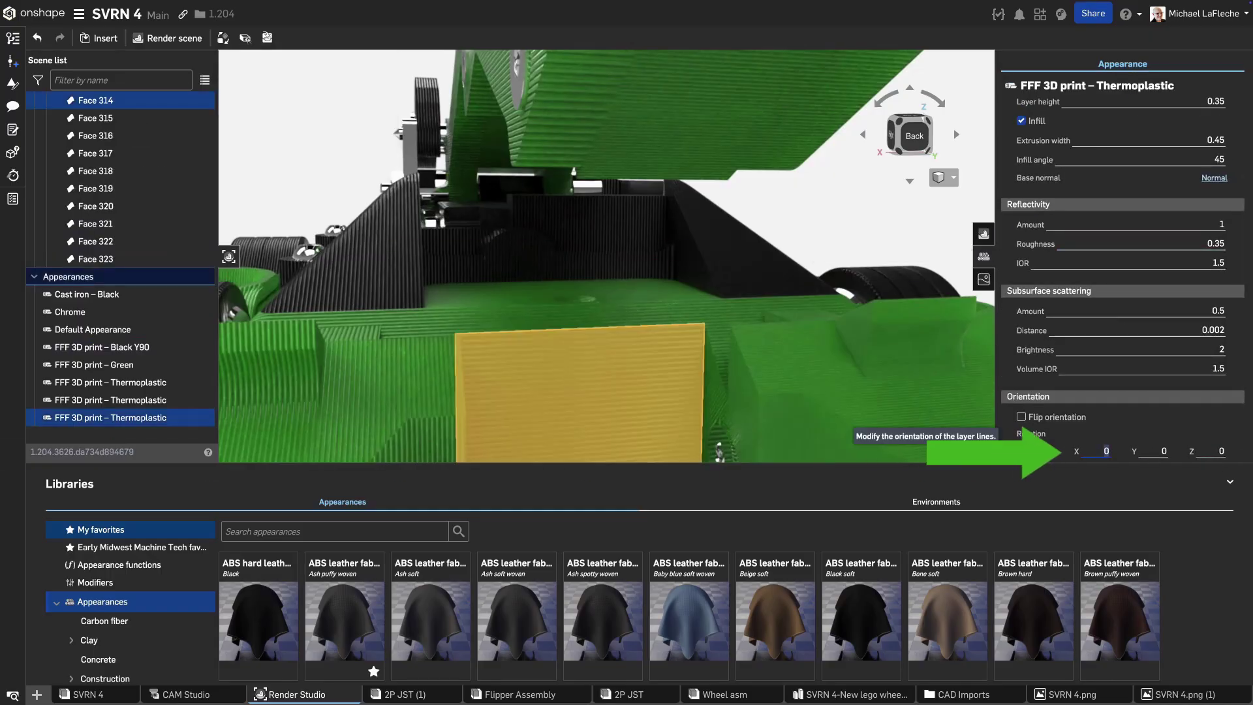
key(Tab)
text(45)
key(Return)
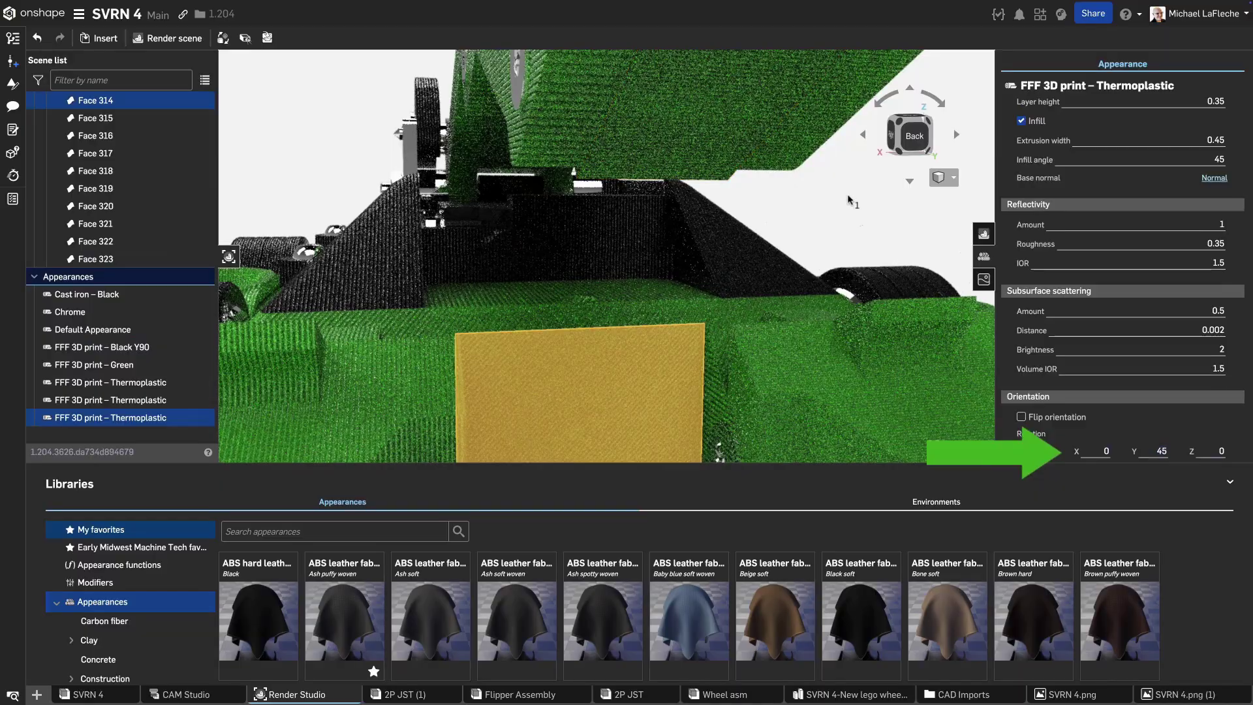
click(849, 199)
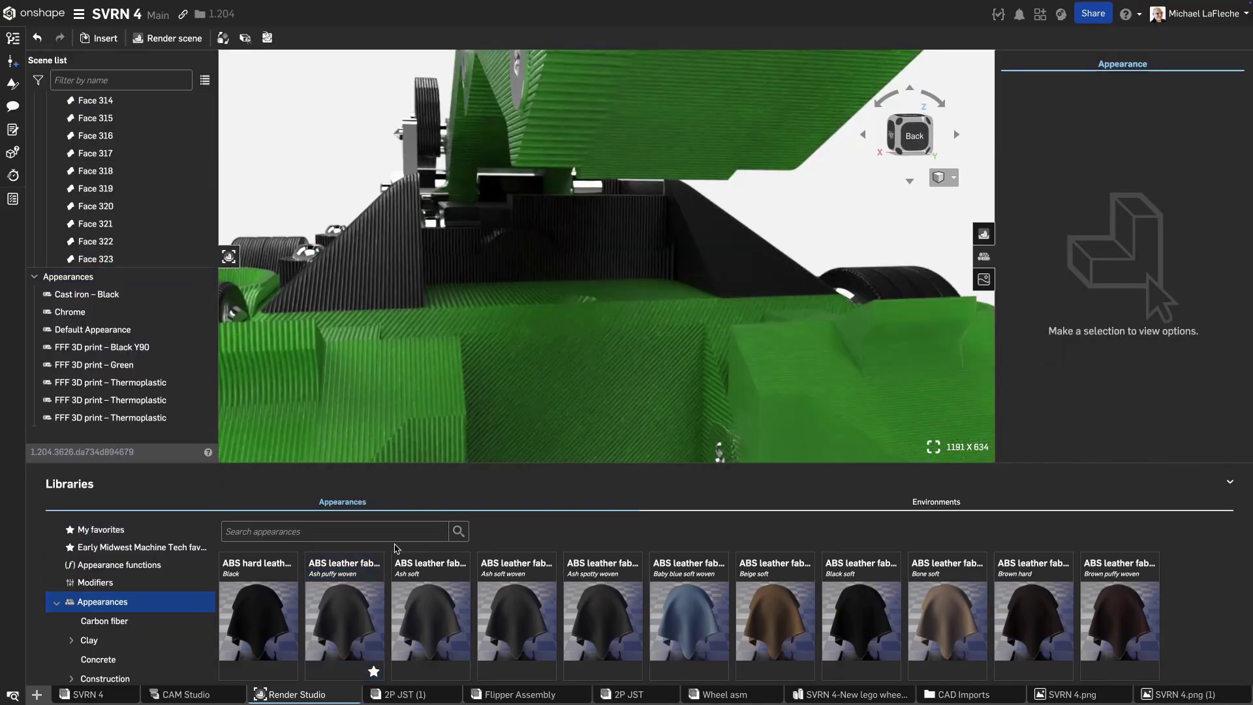
scroll(853, 241, down, 3)
Search appearances for FFF and apply FFF 3D print Thermoplastic to the flipper lid
click(277, 529)
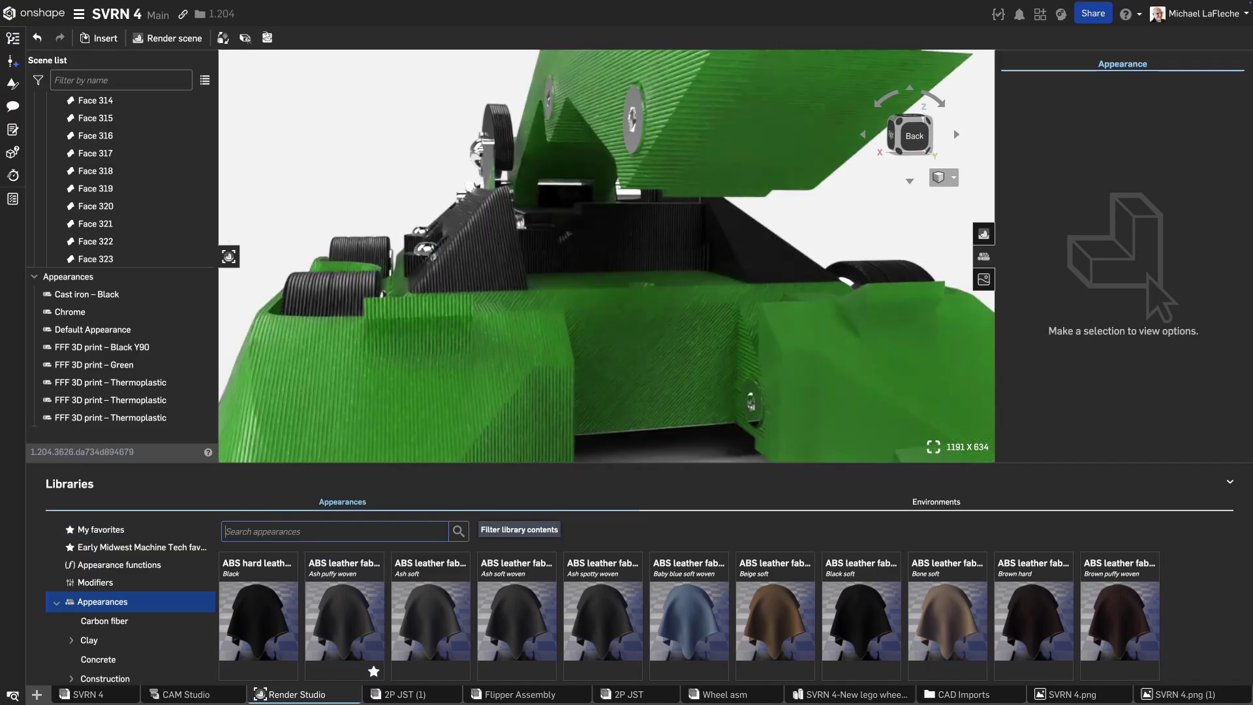
text(FFF)
key(Return)
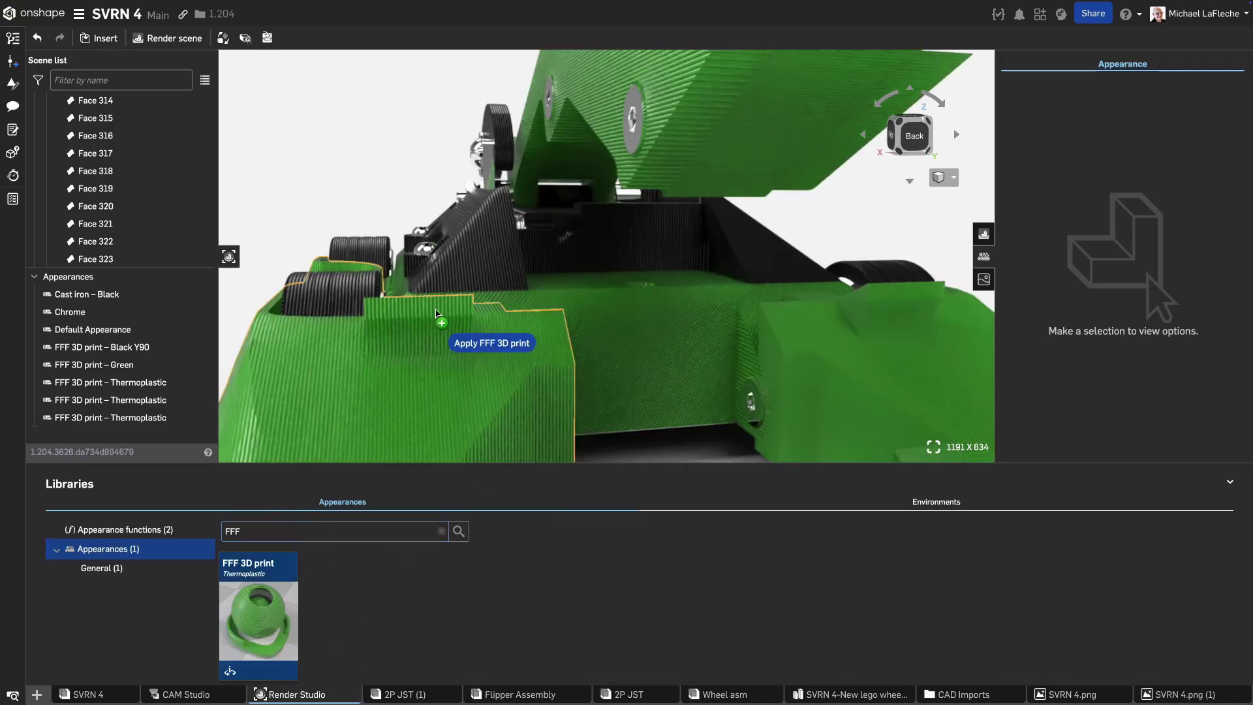
drag(251, 635, 482, 254)
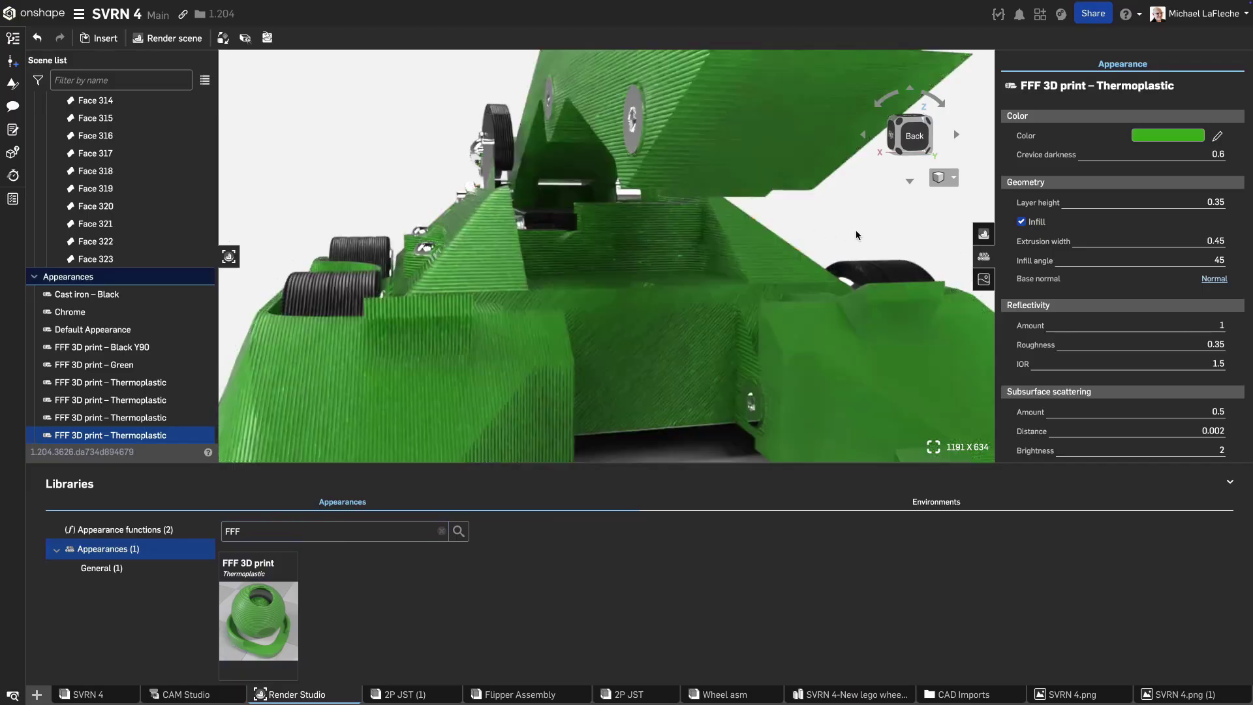
scroll(1095, 391, down, 2)
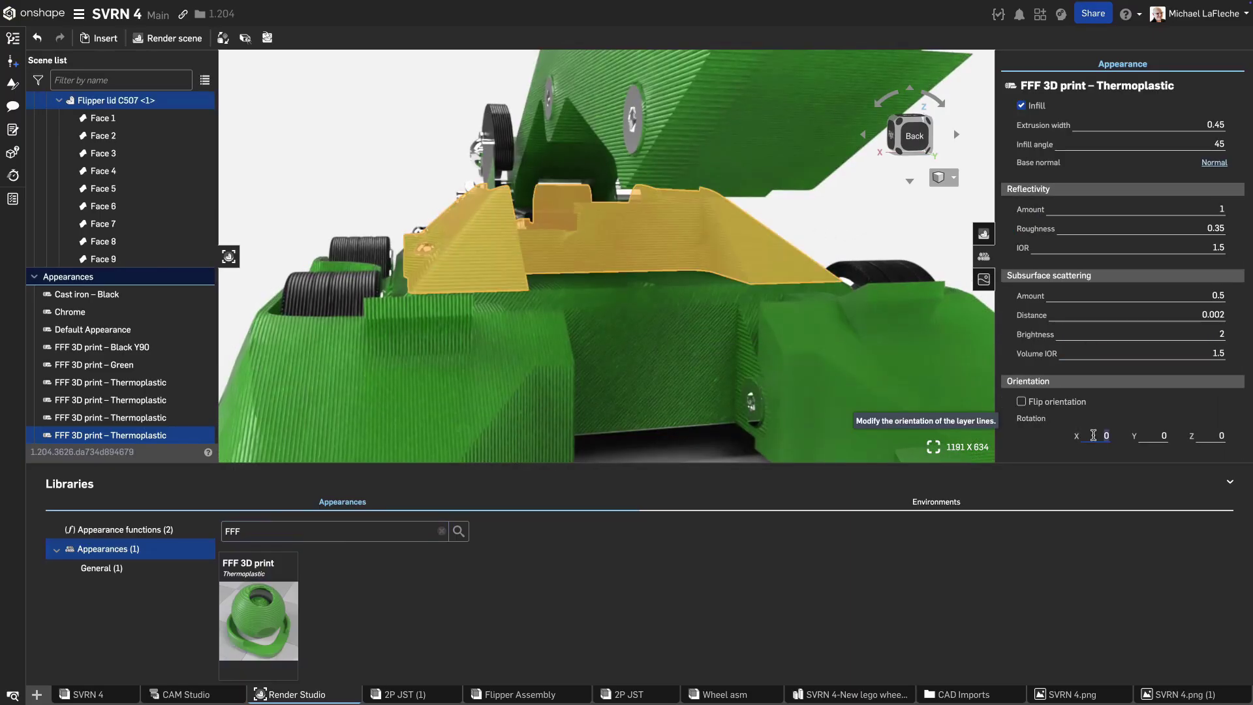